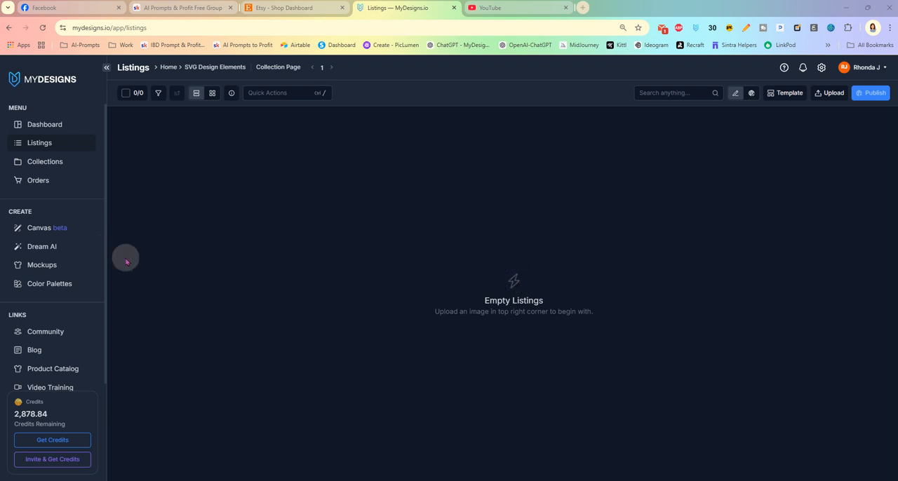
# - Open the Dream AI image generator and look through the existing bald eagle images
pyautogui.click(49, 124)
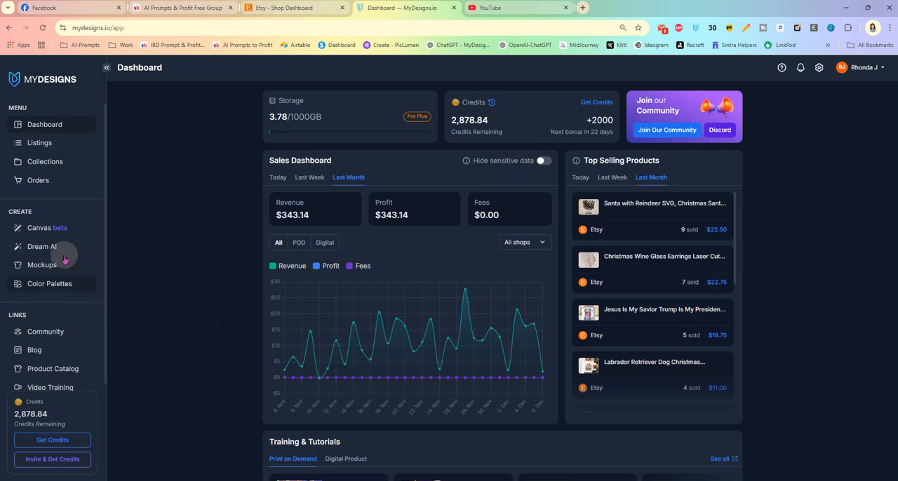
pyautogui.click(43, 247)
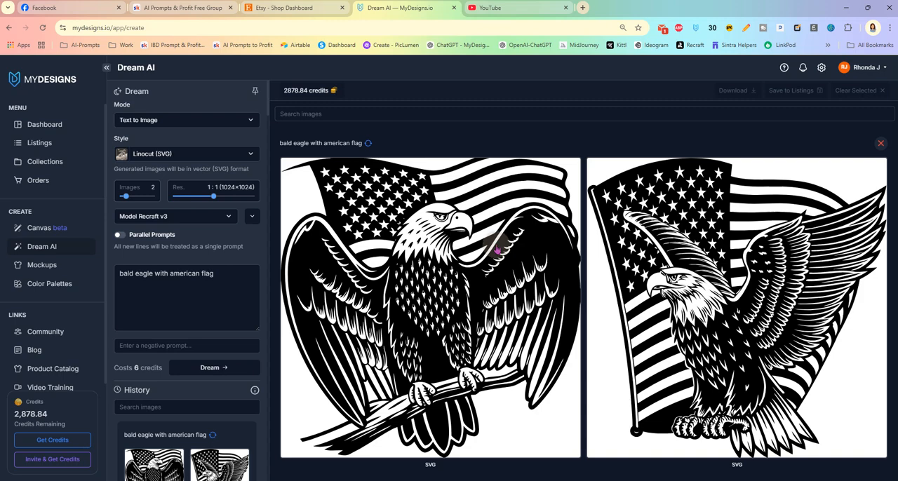
pyautogui.scroll(-1, 497, 250)
pyautogui.scroll(-4, 497, 250)
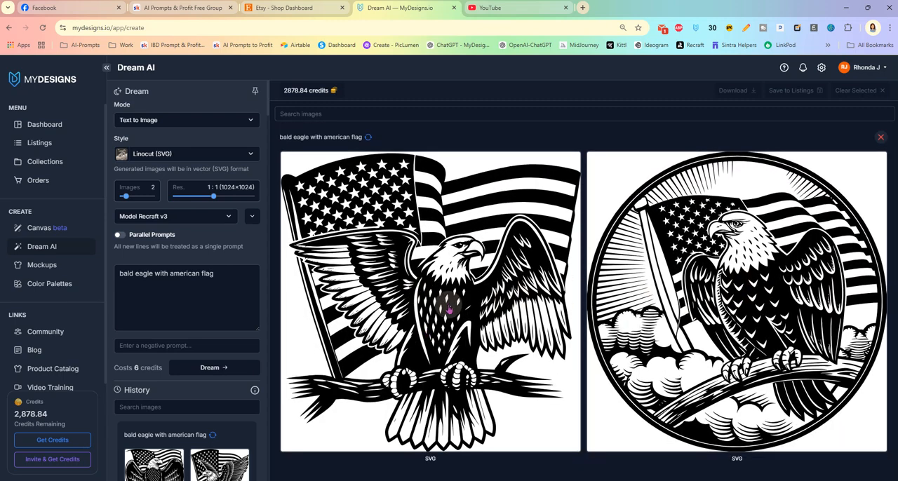
pyautogui.scroll(4, 417, 335)
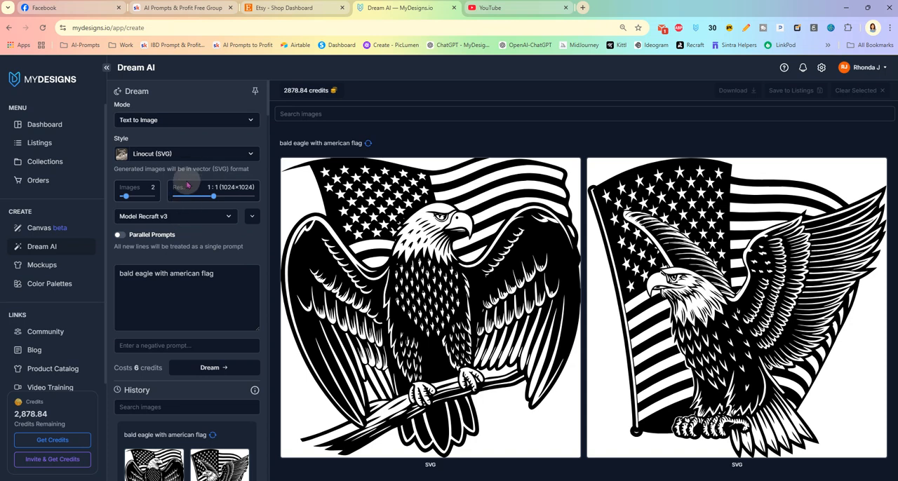
# - Choose Linocut (SVG) as the image style for the bald eagle prompt
pyautogui.click(189, 153)
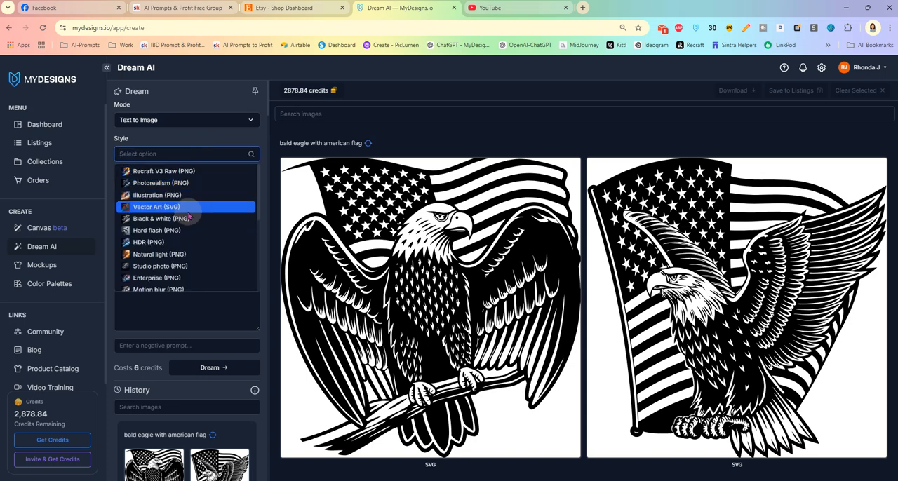
pyautogui.scroll(-5, 193, 208)
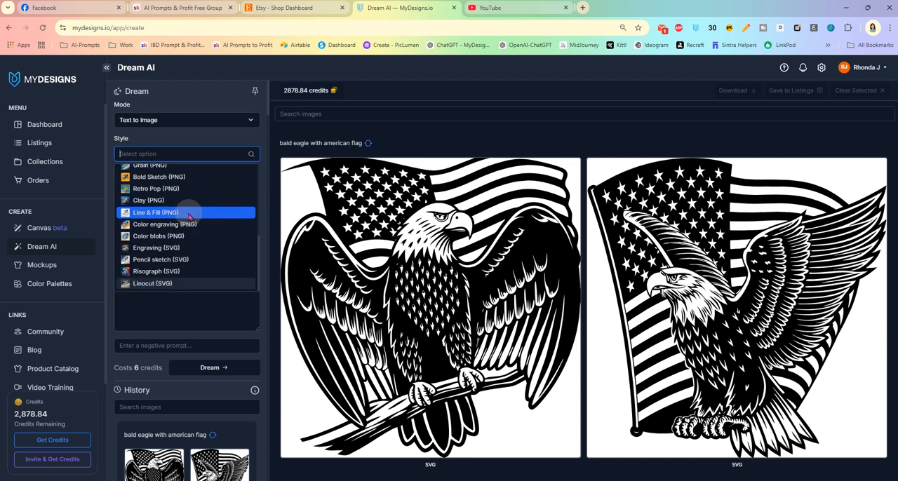
pyautogui.click(185, 284)
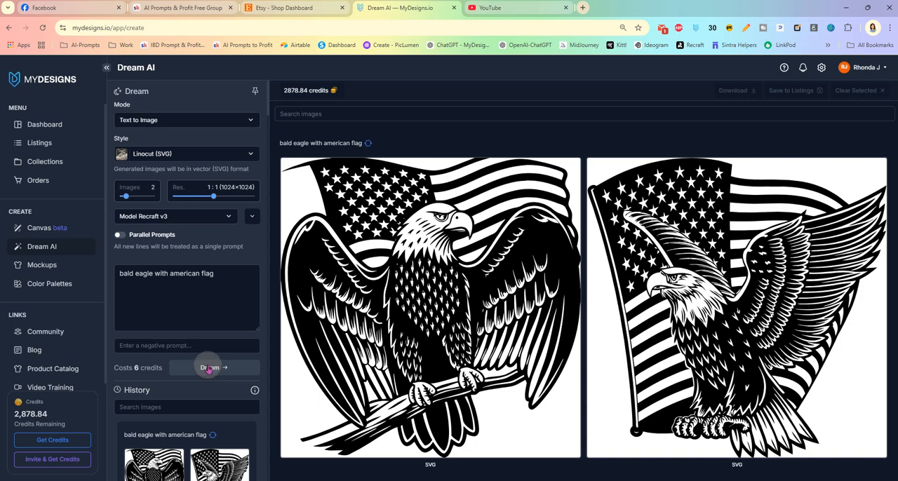
# - Generate two more batches of two images each from the prompt "bald eagle with american flag"
pyautogui.scroll(-2, 626, 263)
pyautogui.scroll(-3, 626, 264)
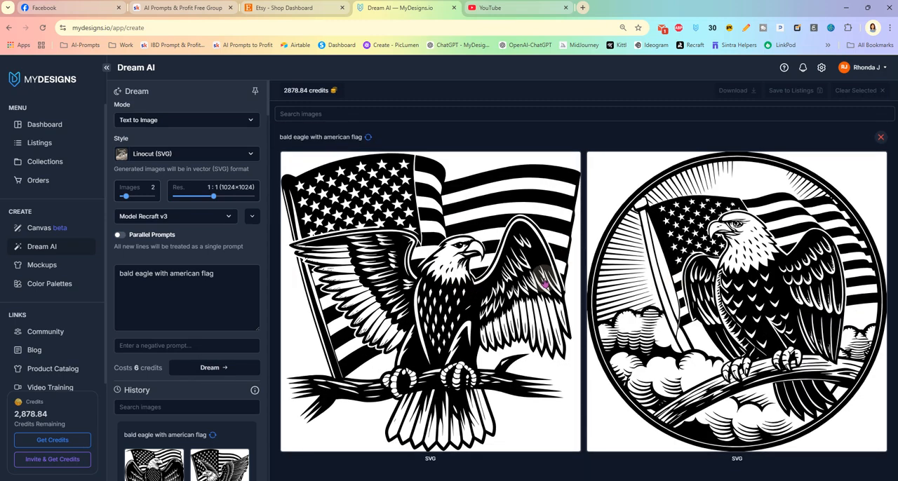
pyautogui.scroll(-12, 552, 284)
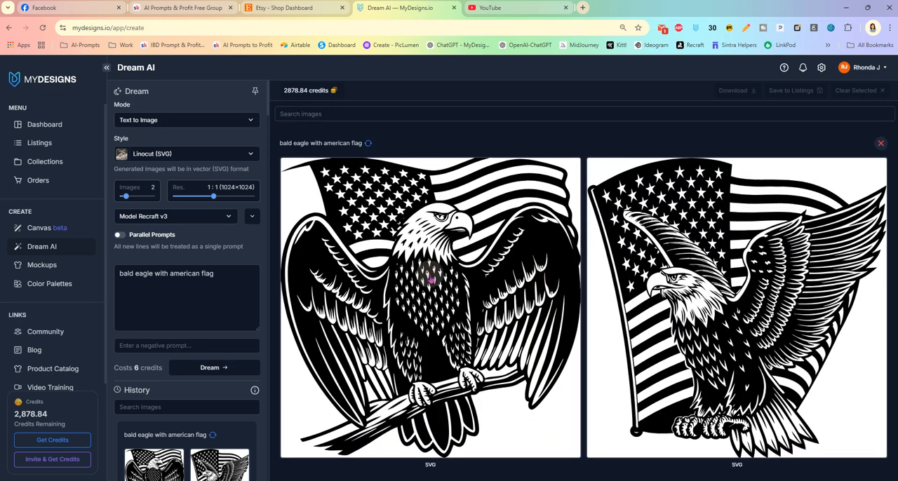
pyautogui.click(202, 367)
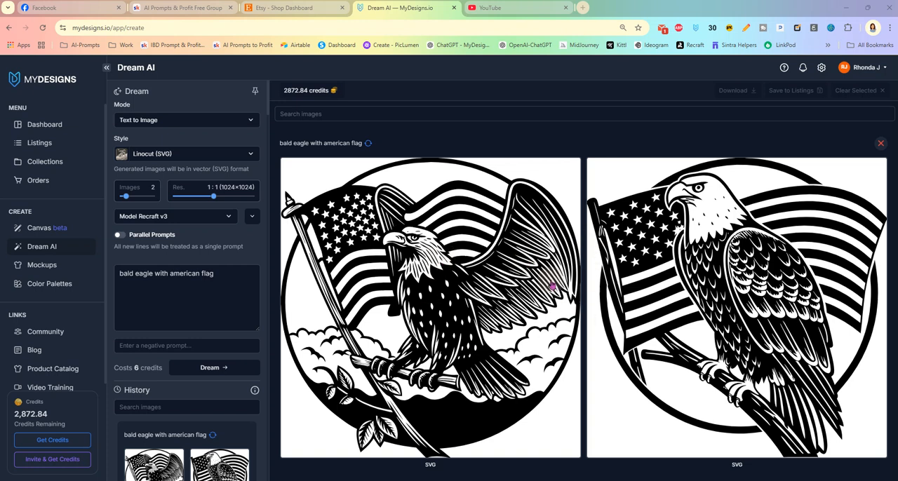
pyautogui.click(211, 366)
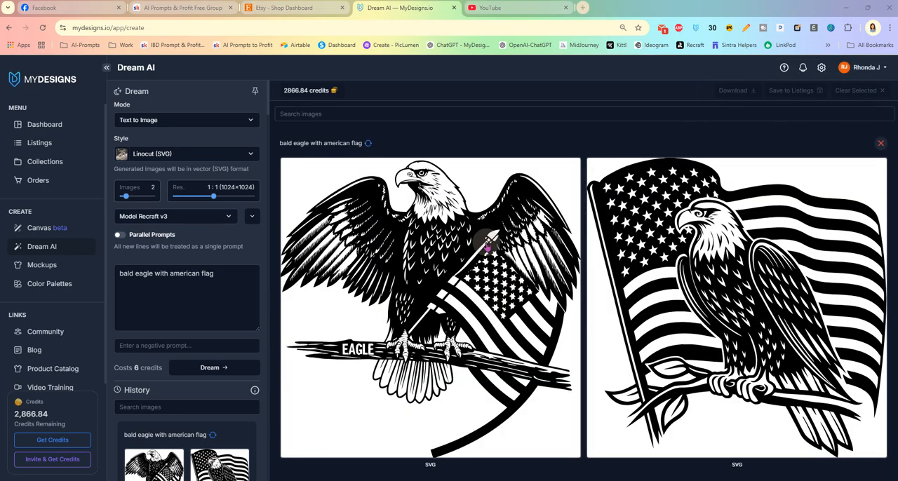
# - Select the round eagle image with clouds and sun rays and the spread-winged eagle on a branch beside it
pyautogui.scroll(-4, 580, 222)
pyautogui.scroll(-9, 580, 221)
pyautogui.scroll(-7, 580, 222)
pyautogui.scroll(1, 579, 222)
pyautogui.scroll(3, 580, 222)
pyautogui.scroll(-1, 561, 231)
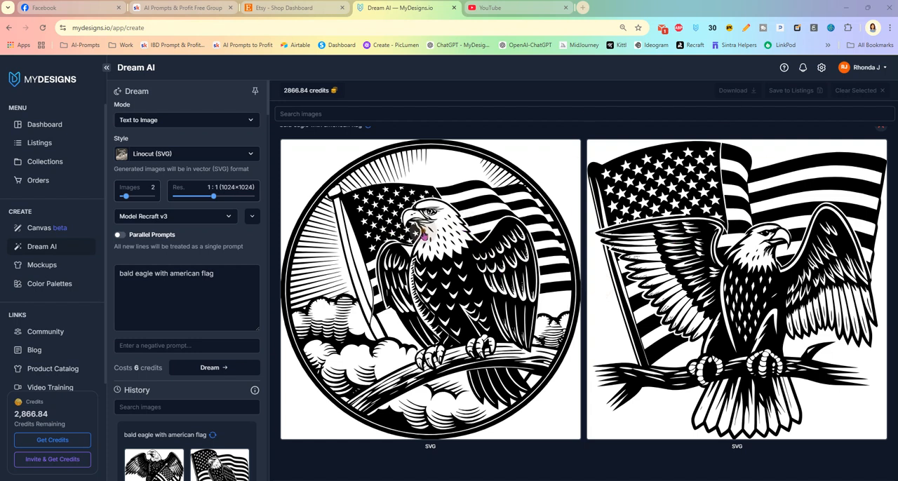
pyautogui.click(420, 234)
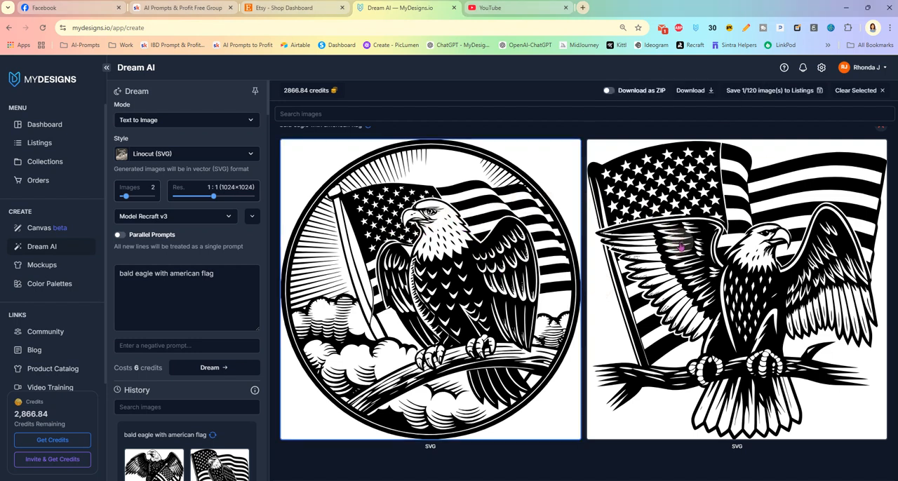
pyautogui.click(688, 261)
# - Add the side-facing eagle with raised wings in front of the flag to the image selection
pyautogui.scroll(-10, 641, 246)
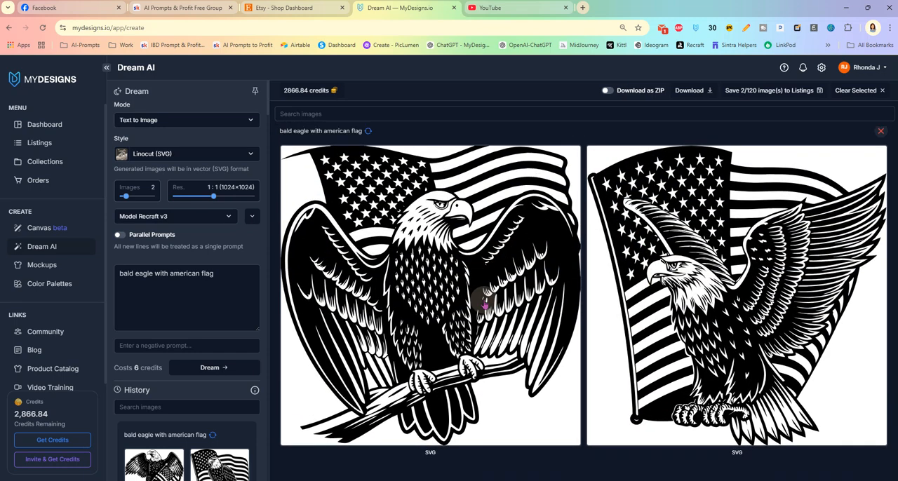
pyautogui.scroll(1, 483, 301)
pyautogui.scroll(-1, 484, 303)
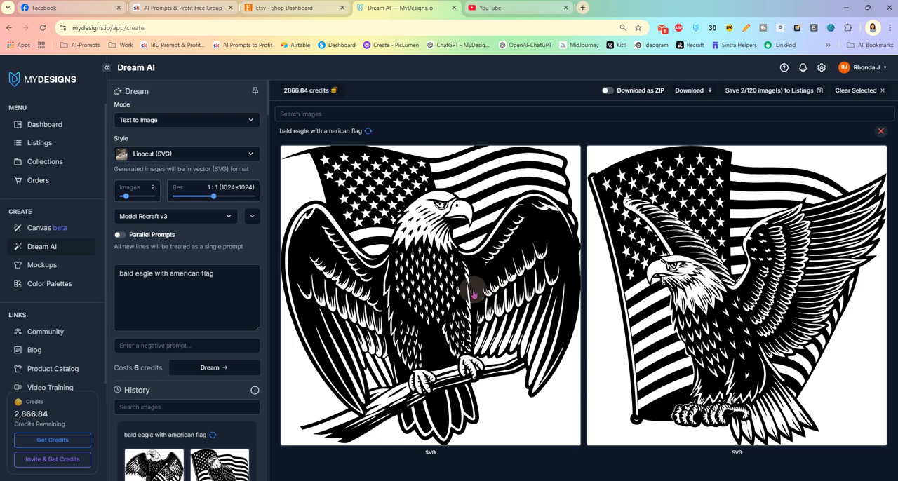
pyautogui.scroll(1, 529, 308)
pyautogui.click(656, 311)
# - Add both circle-framed eagles and the perched eagle before the waving flag to the selection, leaving out the one lettered EAGLE
pyautogui.scroll(3, 628, 288)
pyautogui.scroll(2, 627, 288)
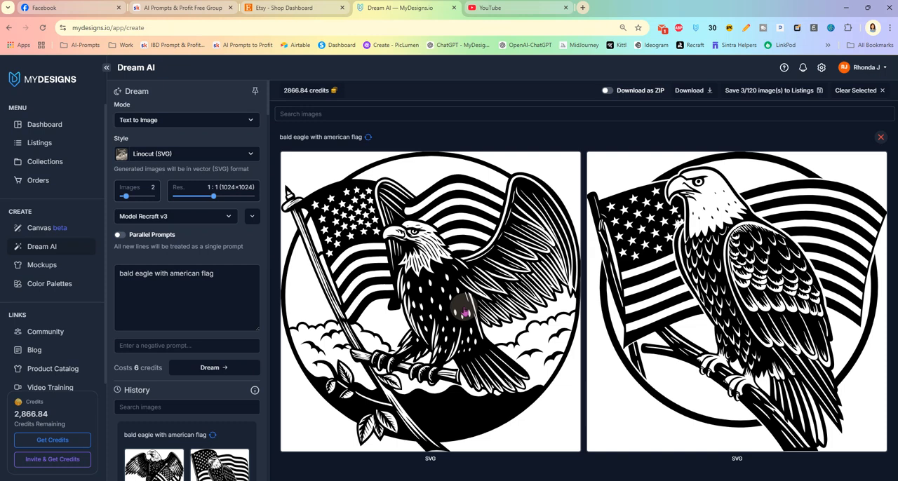
pyautogui.click(463, 312)
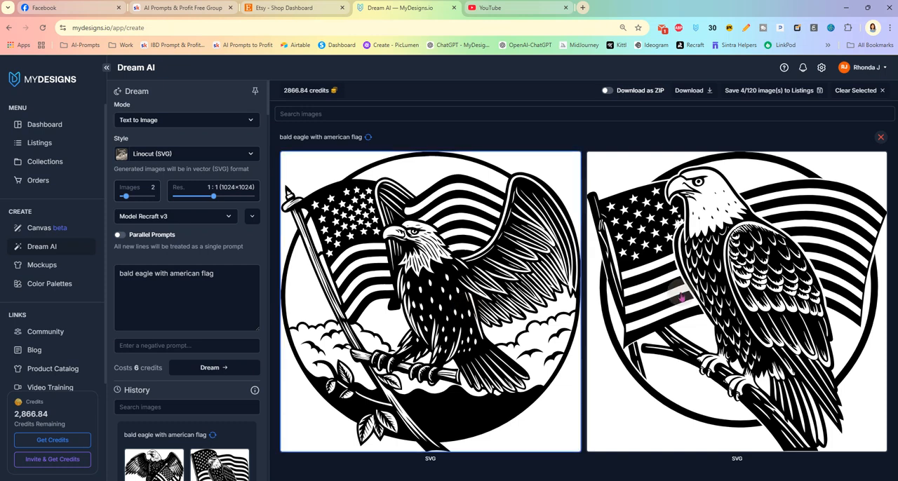
pyautogui.click(707, 299)
pyautogui.scroll(5, 621, 286)
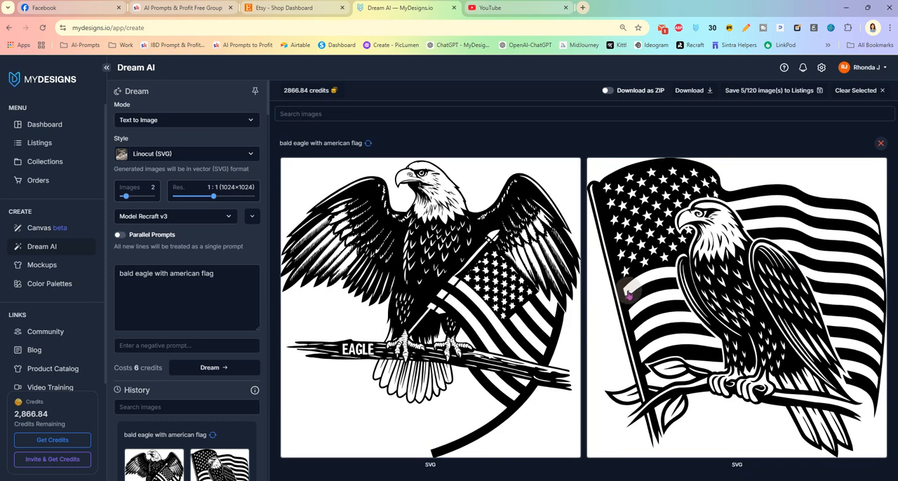
pyautogui.scroll(-1, 629, 295)
pyautogui.click(690, 253)
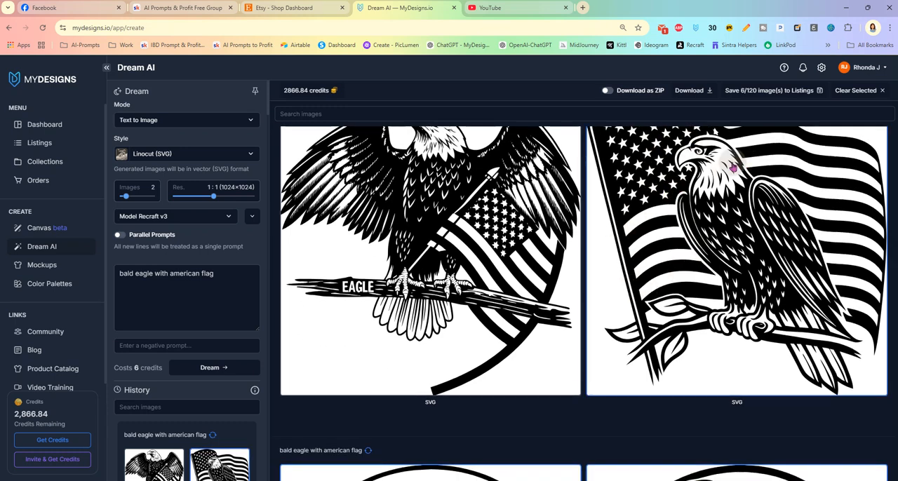
pyautogui.scroll(1, 704, 209)
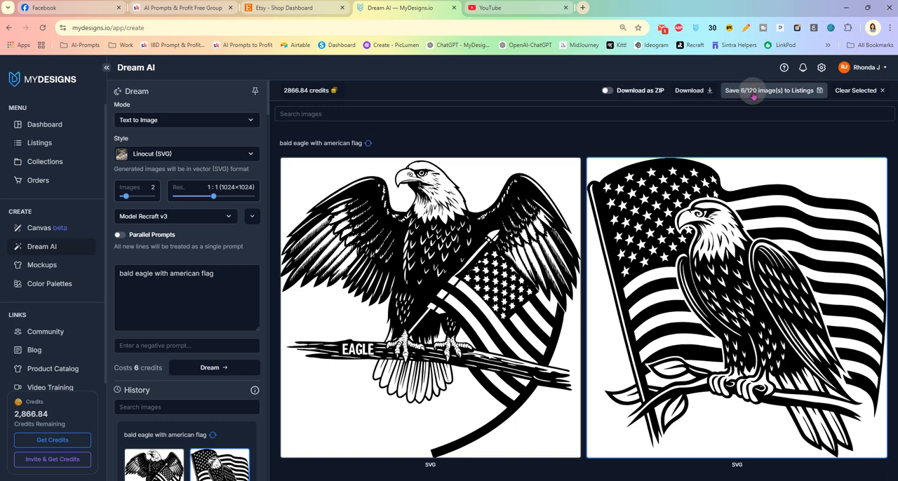
# - Save the six selected images as new listings in the SVG Design Elements collection, using the main file slot without upscaling
pyautogui.click(754, 94)
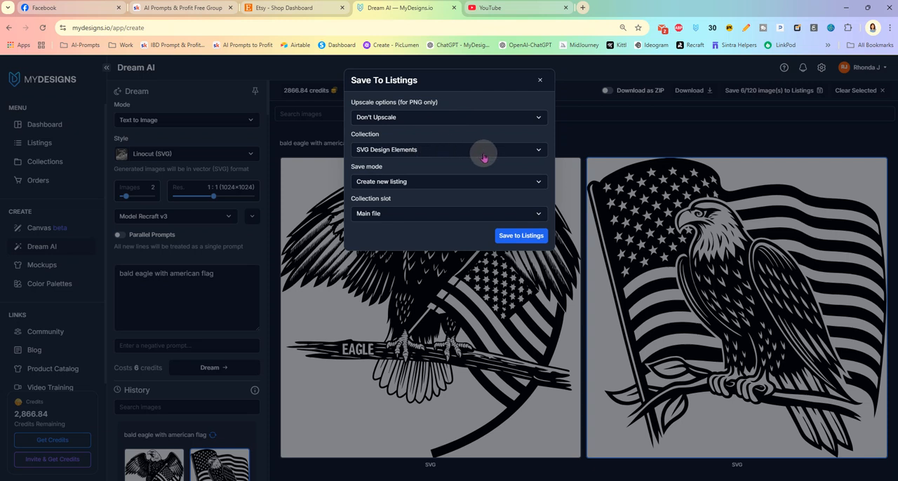
pyautogui.click(519, 237)
pyautogui.click(477, 155)
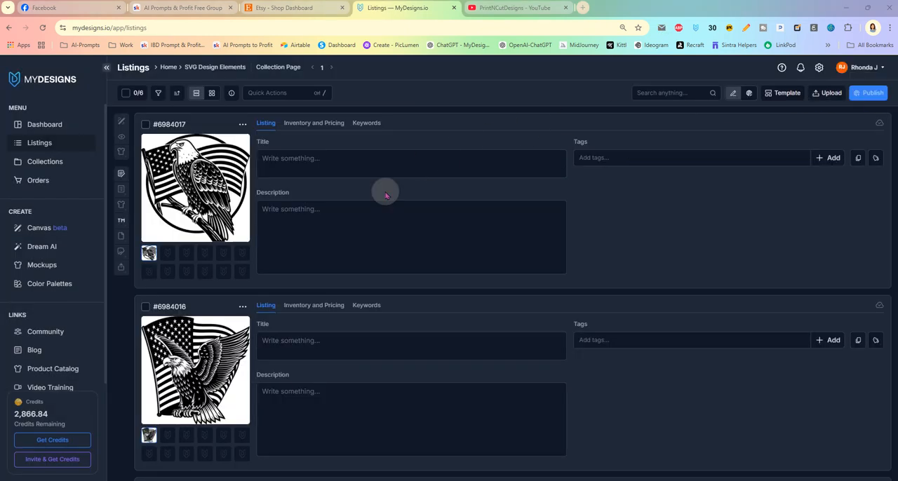
# - Review the saved eagle listings, select all six and open them in the current Canvas editor
pyautogui.scroll(-7, 411, 146)
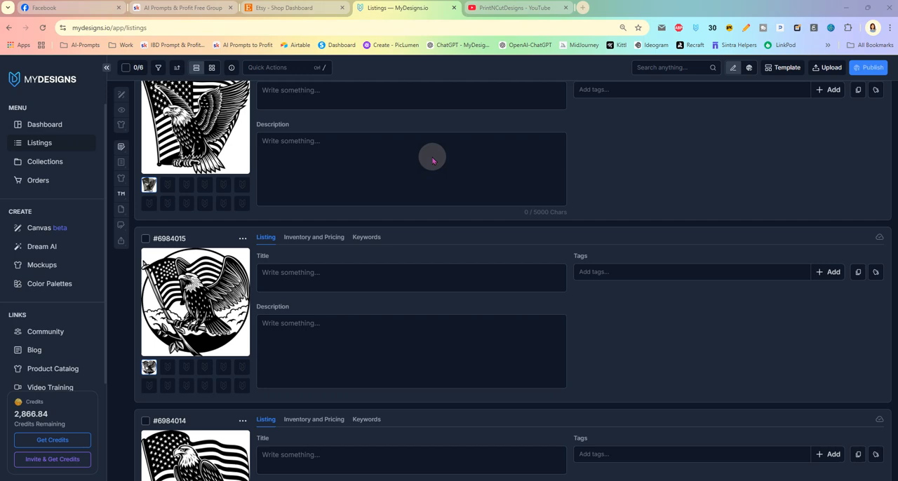
pyautogui.scroll(-2, 431, 161)
pyautogui.scroll(4, 414, 175)
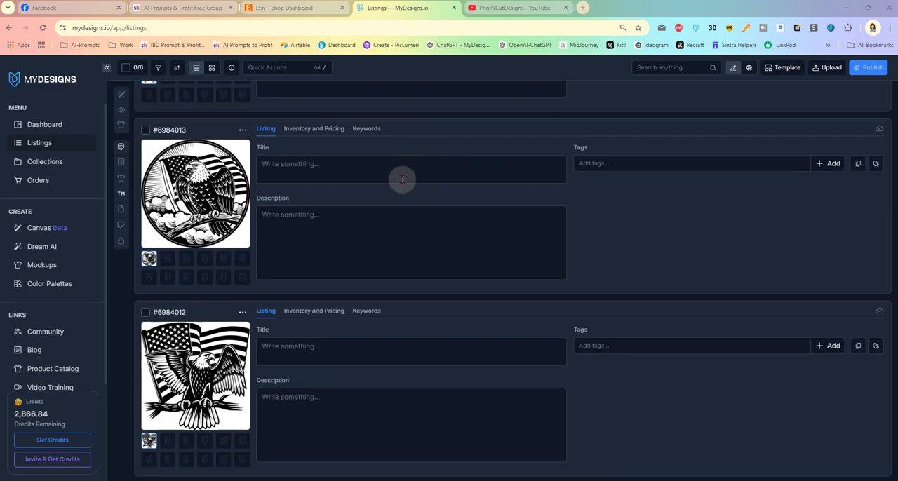
pyautogui.scroll(5, 388, 194)
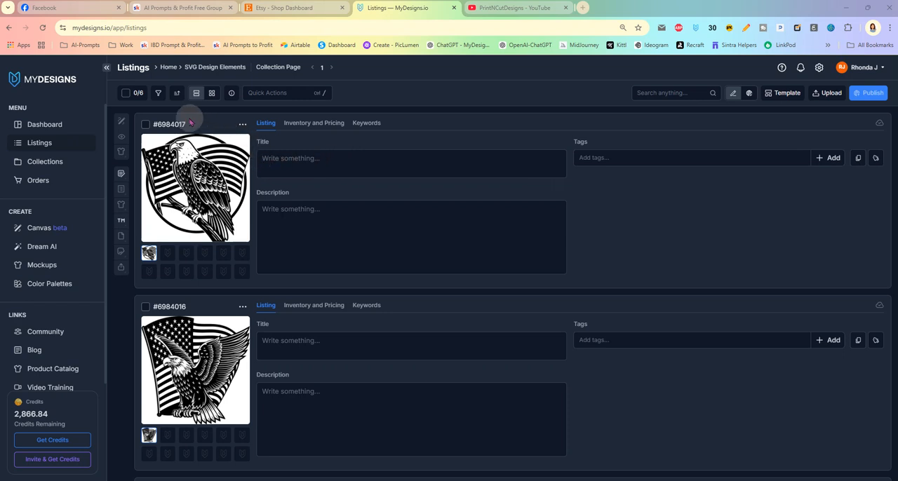
pyautogui.click(126, 94)
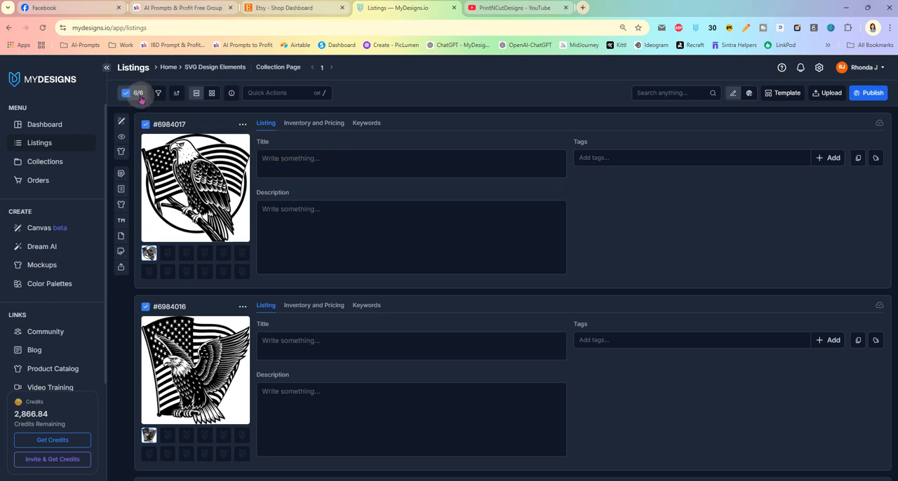
pyautogui.click(289, 92)
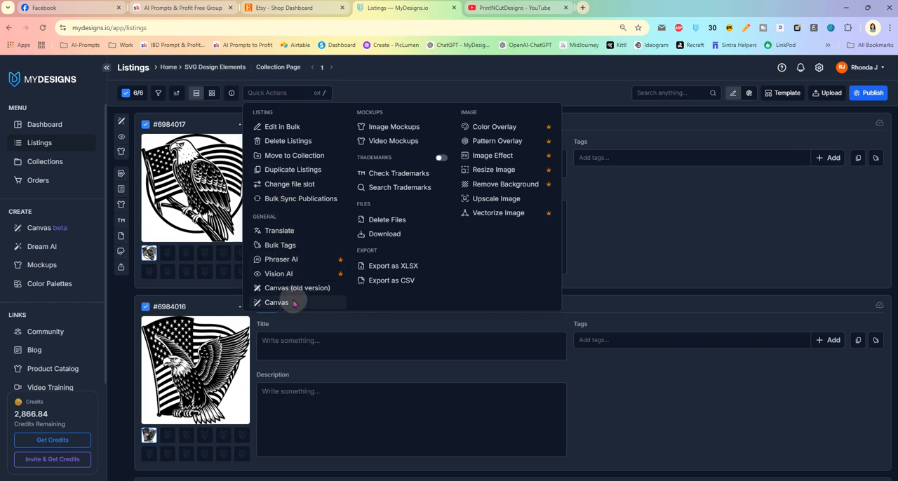
pyautogui.click(294, 303)
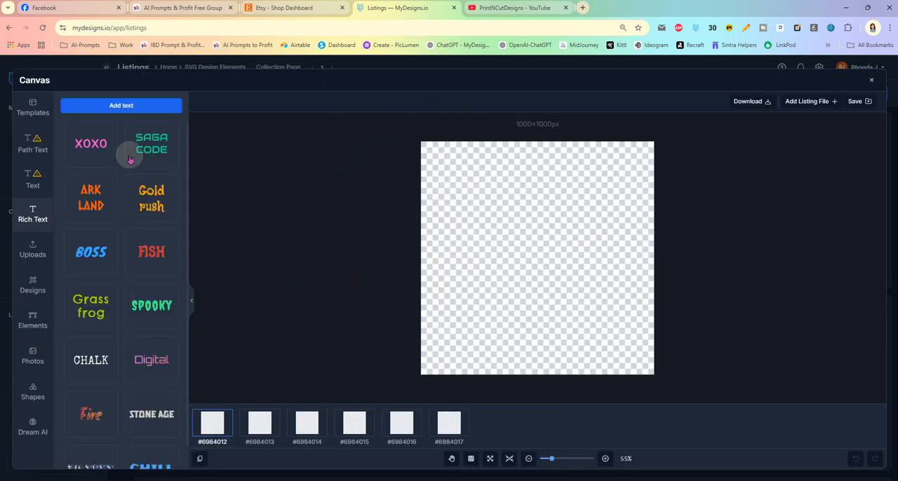
# - Create a custom-size canvas 2000 px wide and 2000 px high
pyautogui.click(32, 107)
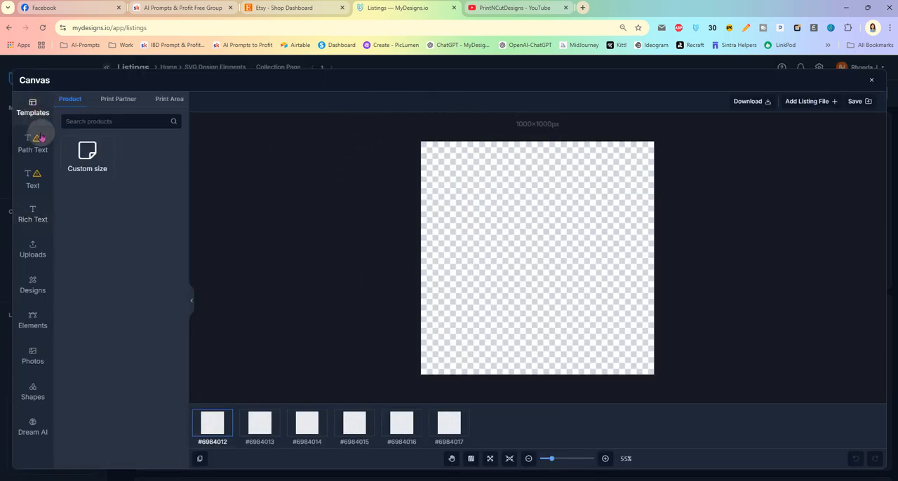
pyautogui.click(94, 162)
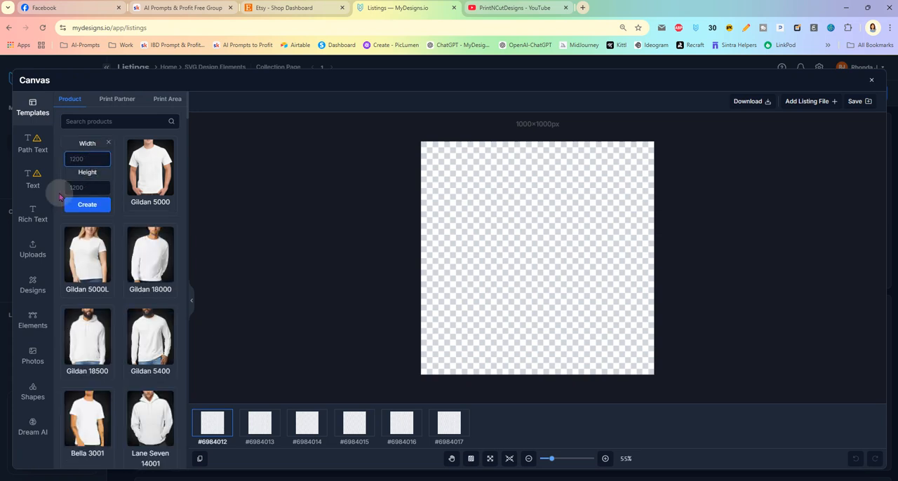
pyautogui.press('Tab')
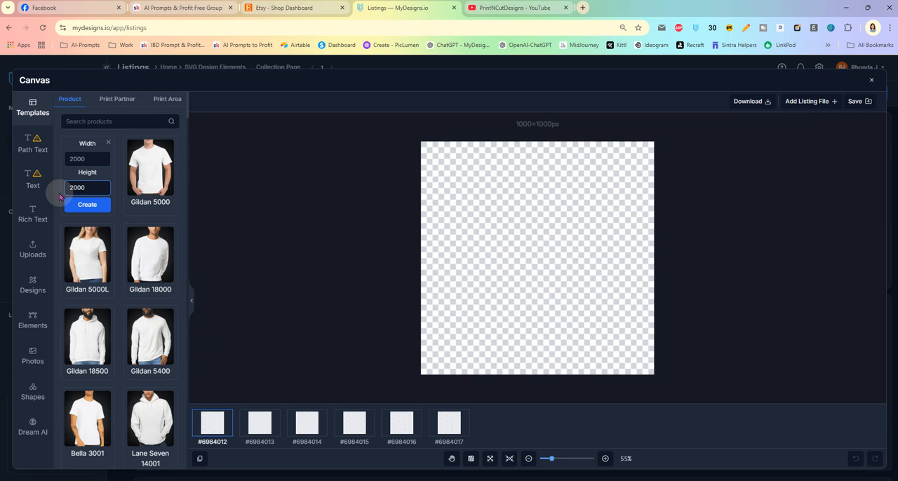
pyautogui.write('2000')
pyautogui.click(87, 205)
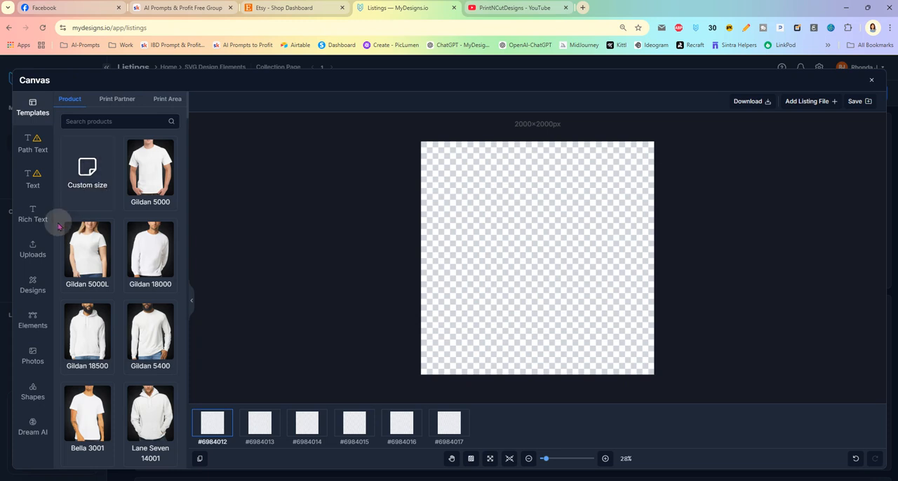
# - Place the main file of the first listing's spread-winged eagle design on the canvas
pyautogui.click(33, 285)
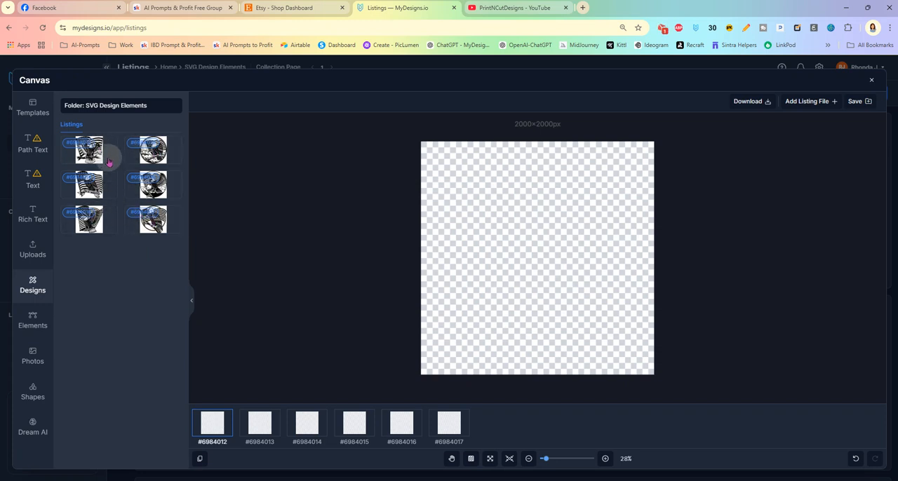
pyautogui.click(102, 150)
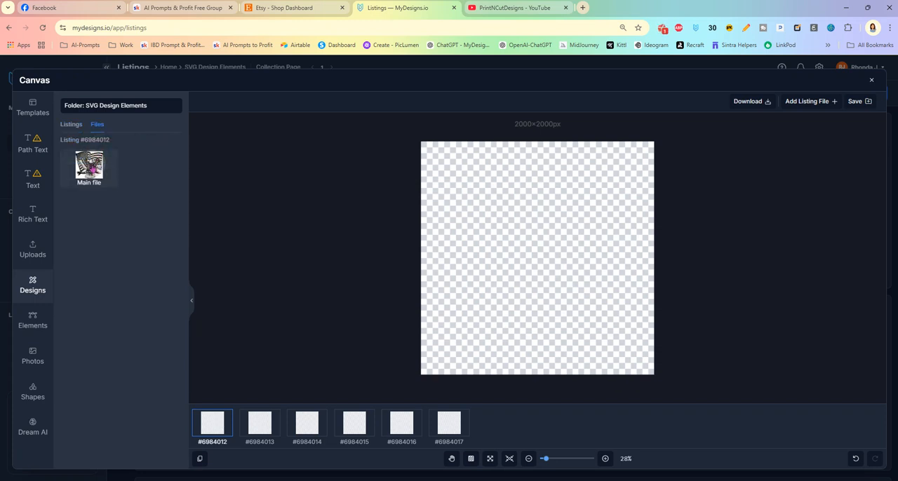
pyautogui.click(90, 167)
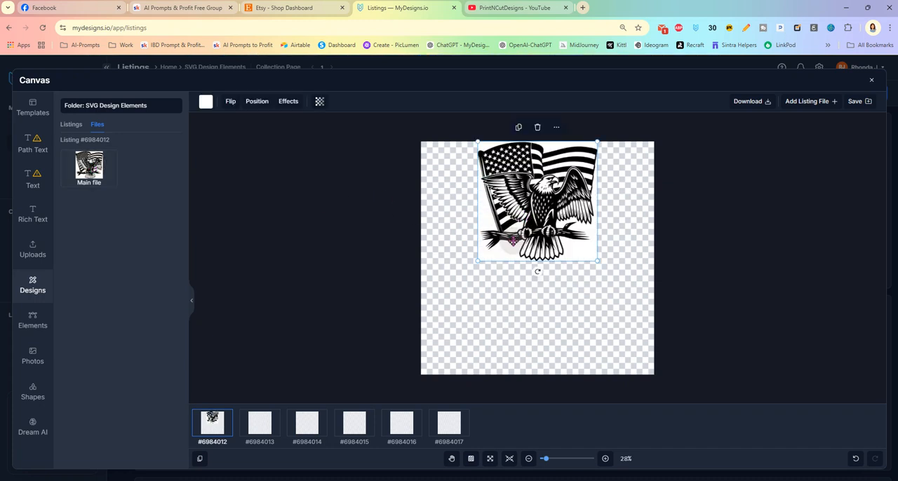
# - Centre the first listing's spread-winged eagle design on the canvas and fit it to the artboard
pyautogui.moveTo(526, 223); pyautogui.dragTo(534, 278)
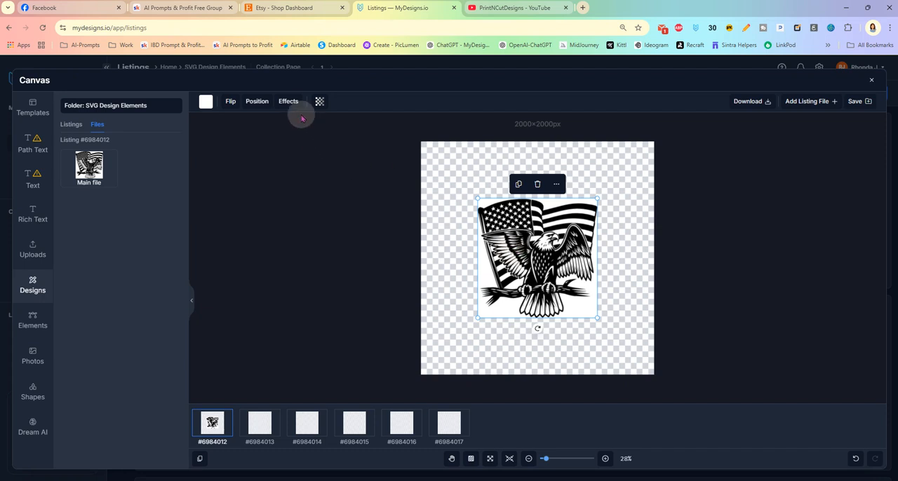
pyautogui.click(258, 103)
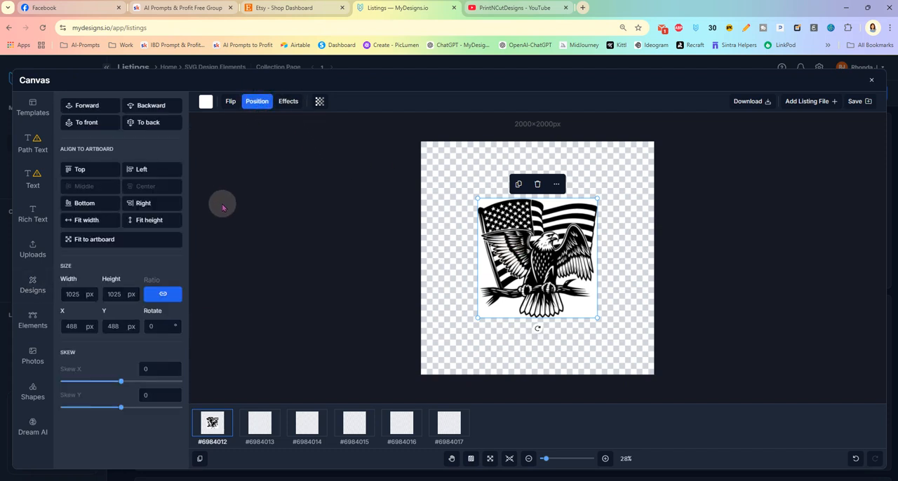
pyautogui.click(121, 242)
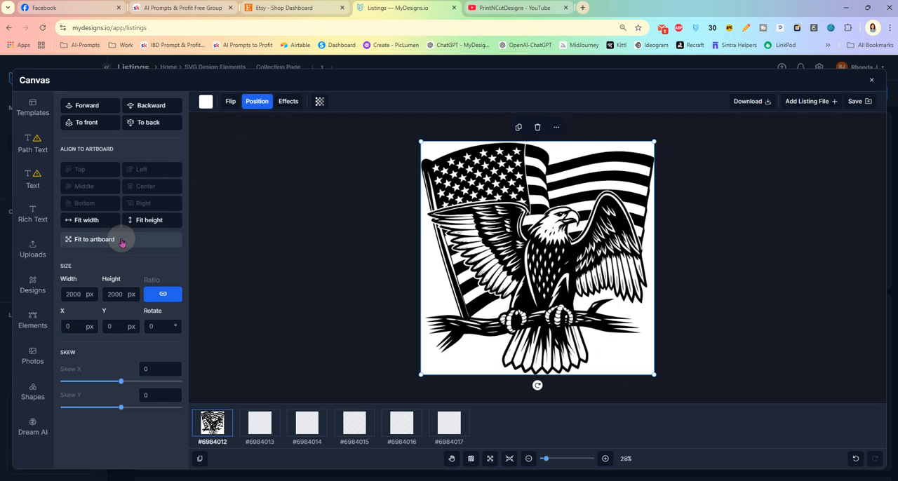
# - Sync the fitted design to all listings and check the resulting canvases of the other five
pyautogui.click(557, 128)
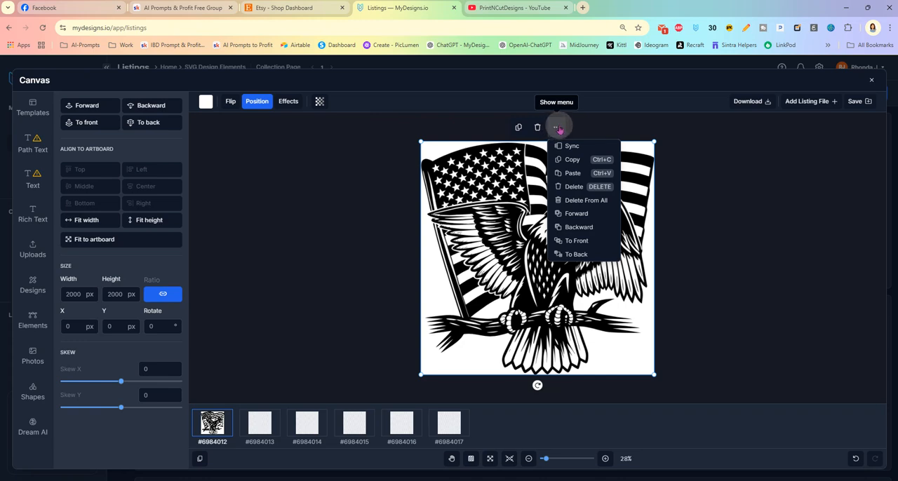
pyautogui.click(577, 146)
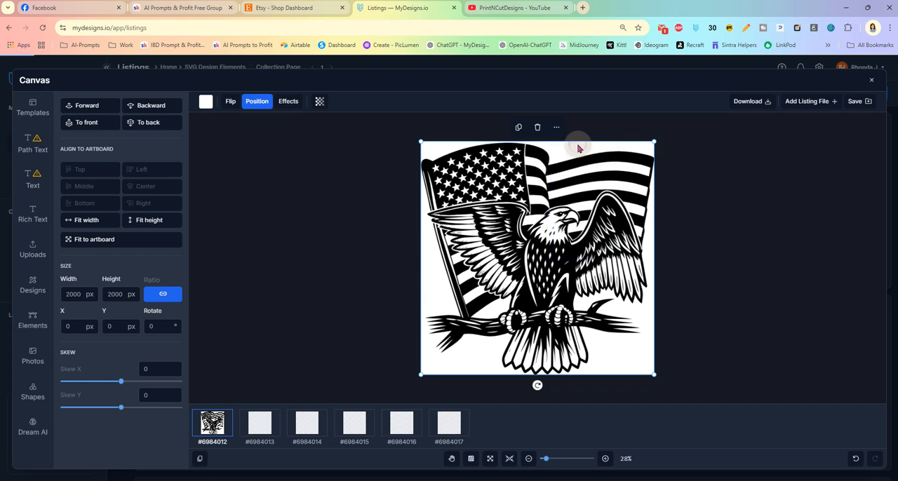
pyautogui.click(259, 423)
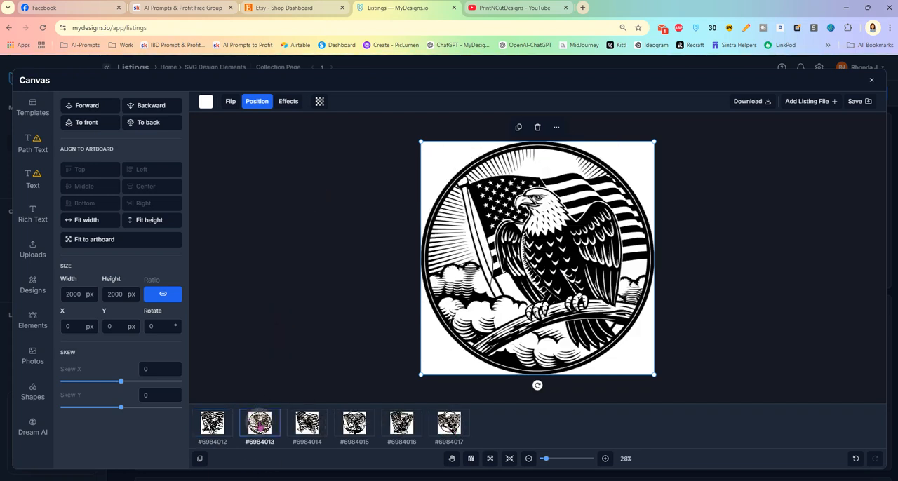
pyautogui.click(307, 424)
pyautogui.click(352, 425)
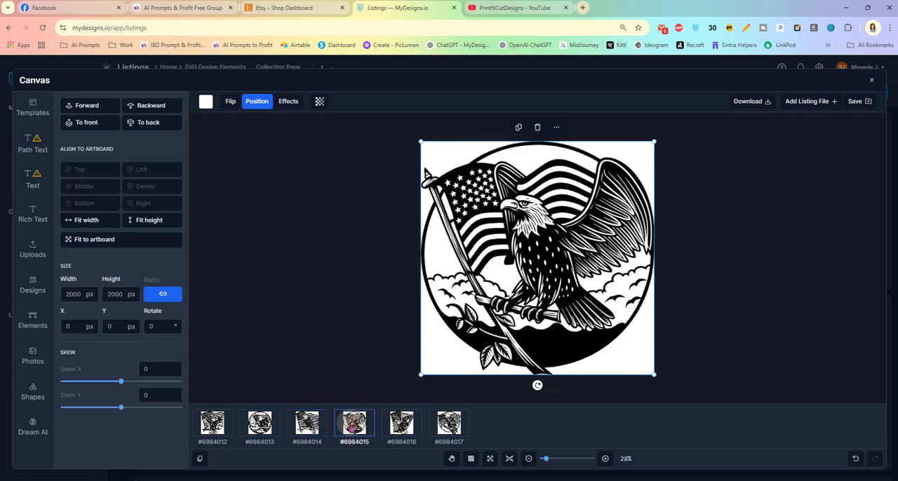
pyautogui.click(400, 427)
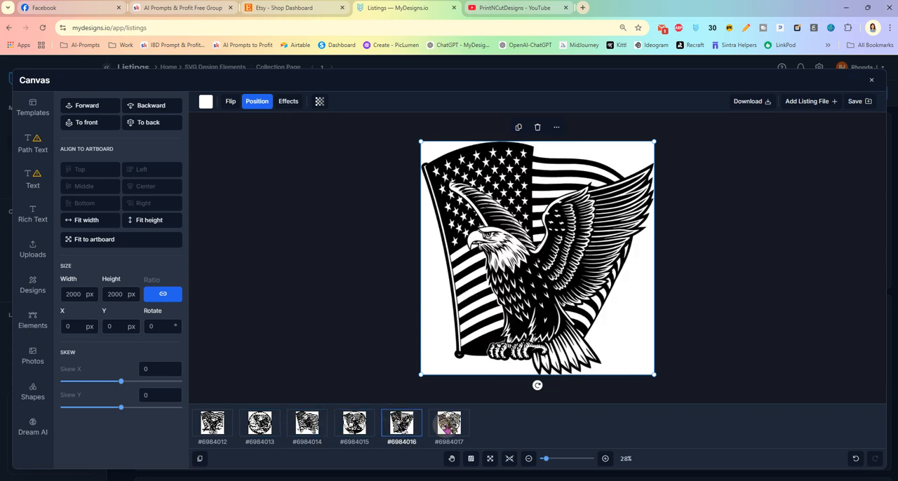
pyautogui.click(449, 425)
# - Shrink the second listing's circular eagle design to about 1953 px square and centre it on the artboard
pyautogui.click(265, 423)
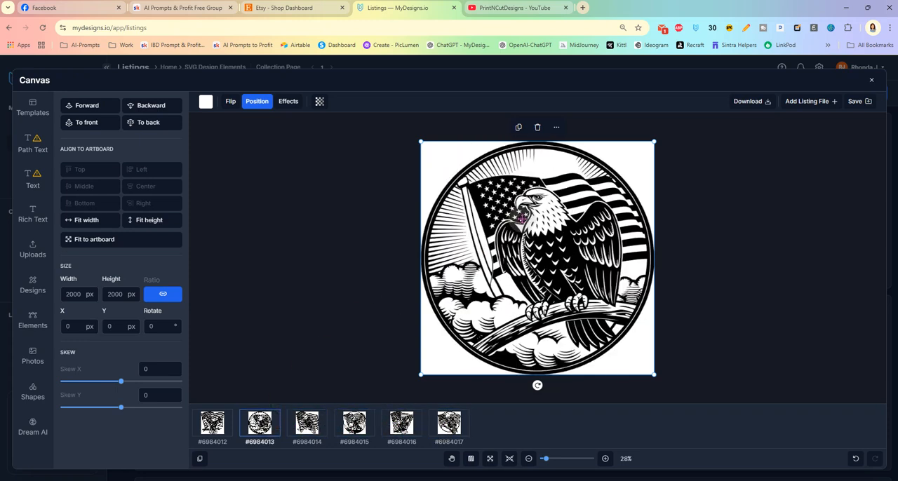
pyautogui.moveTo(652, 140); pyautogui.dragTo(646, 145)
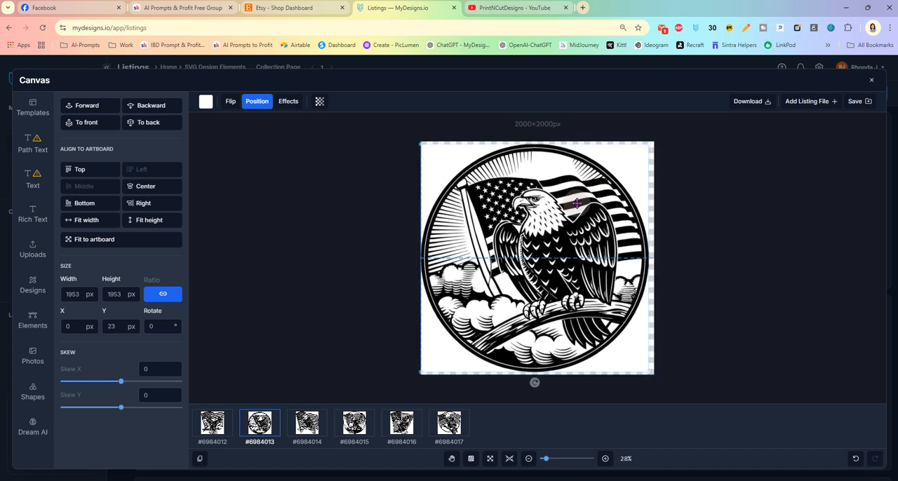
pyautogui.moveTo(576, 202); pyautogui.dragTo(578, 203)
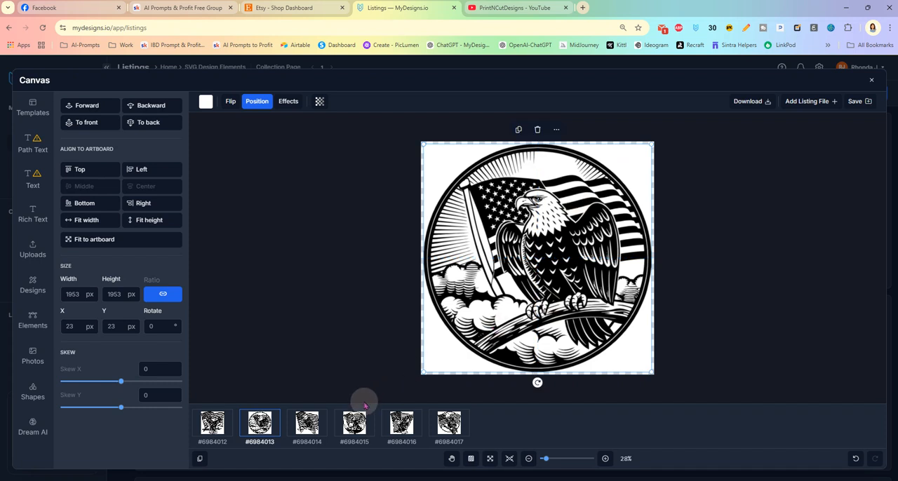
# - Reduce the fourth listing's circular spread-wing eagle to about 1966 px square and centre it on the artboard
pyautogui.click(354, 422)
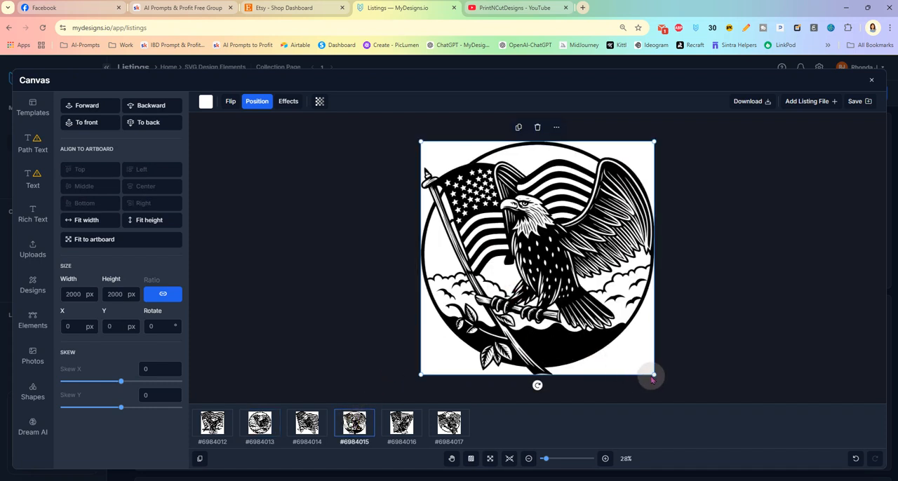
pyautogui.moveTo(653, 374); pyautogui.dragTo(648, 370)
pyautogui.moveTo(561, 301); pyautogui.dragTo(566, 304)
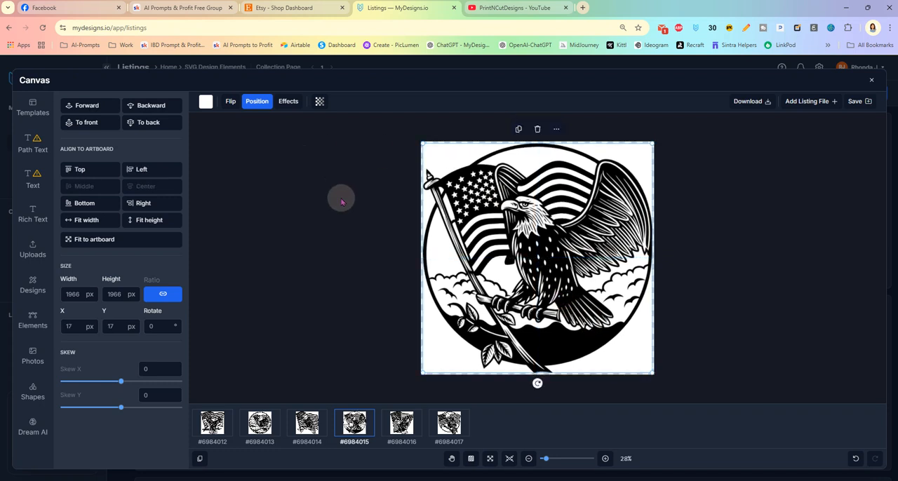
# - Scale the sixth listing's perched eagle to about 1934 px square, centre it, and check the size of the remaining designs
pyautogui.click(447, 423)
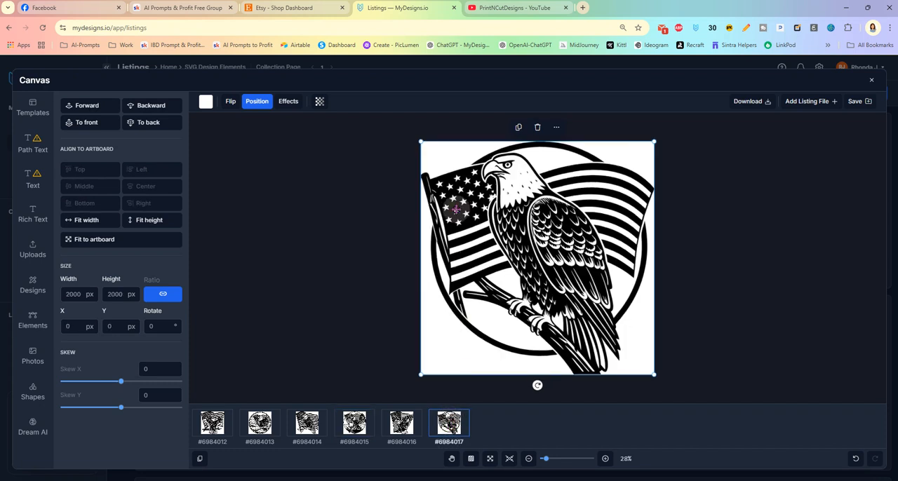
pyautogui.moveTo(419, 140); pyautogui.dragTo(427, 147)
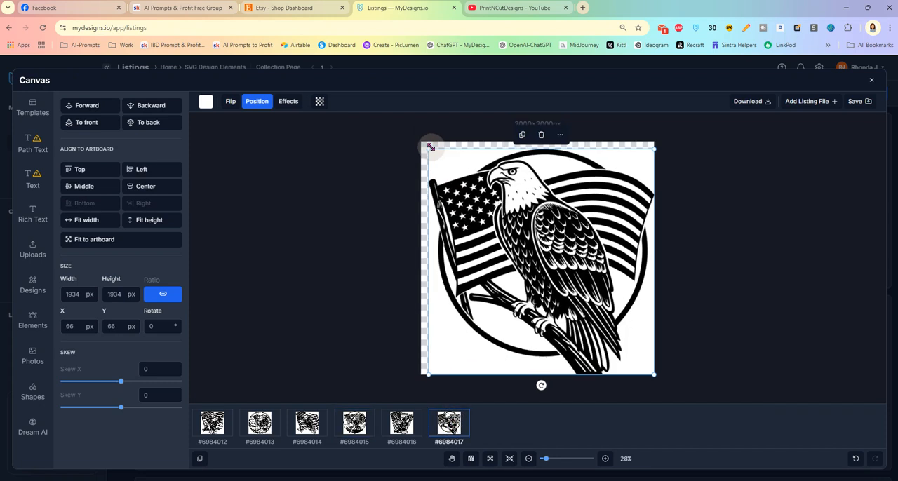
pyautogui.moveTo(524, 263); pyautogui.dragTo(523, 263)
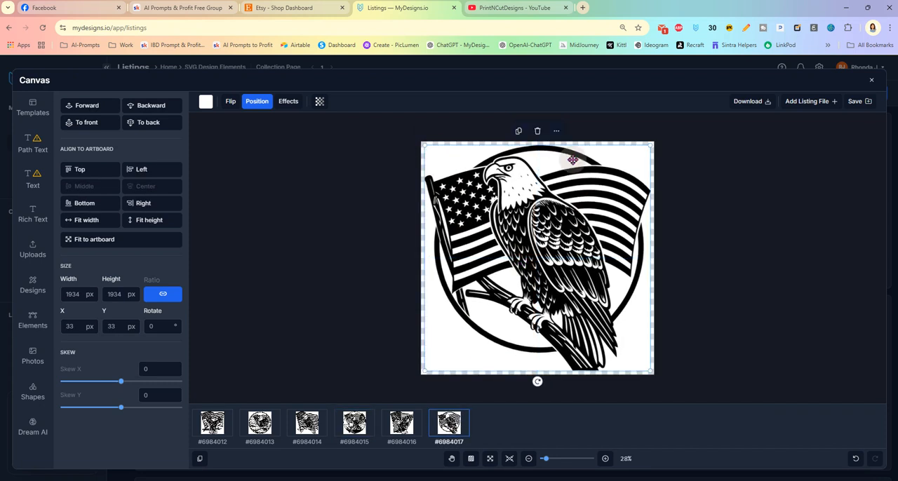
pyautogui.click(400, 421)
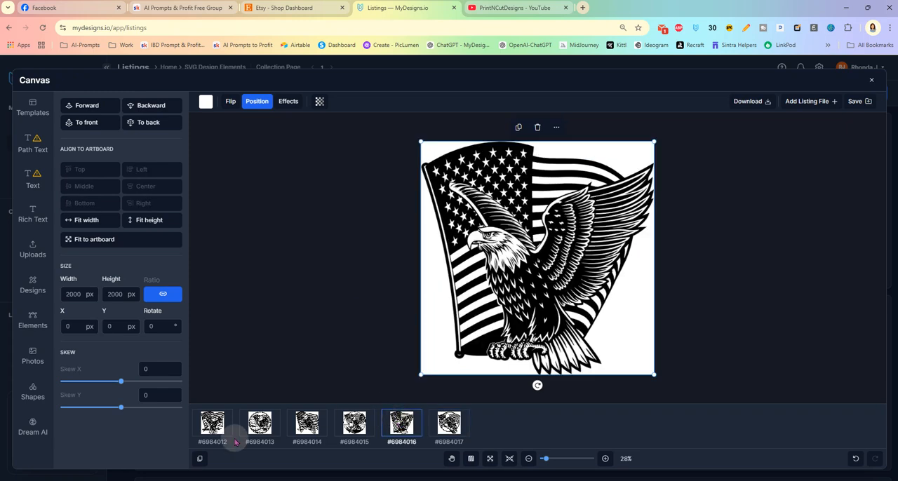
pyautogui.click(260, 423)
pyautogui.click(312, 428)
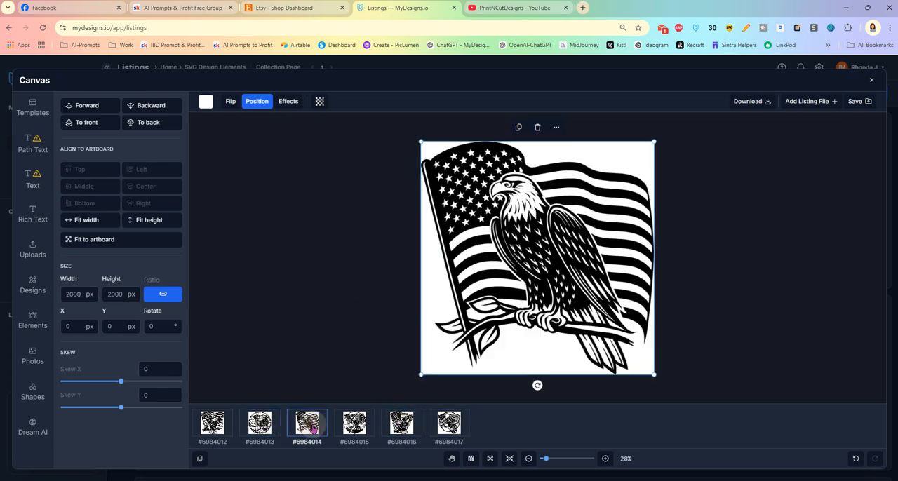
# - Make the white of the first listing's design transparent with alpha 0 and sync the design to the other listings
pyautogui.click(213, 423)
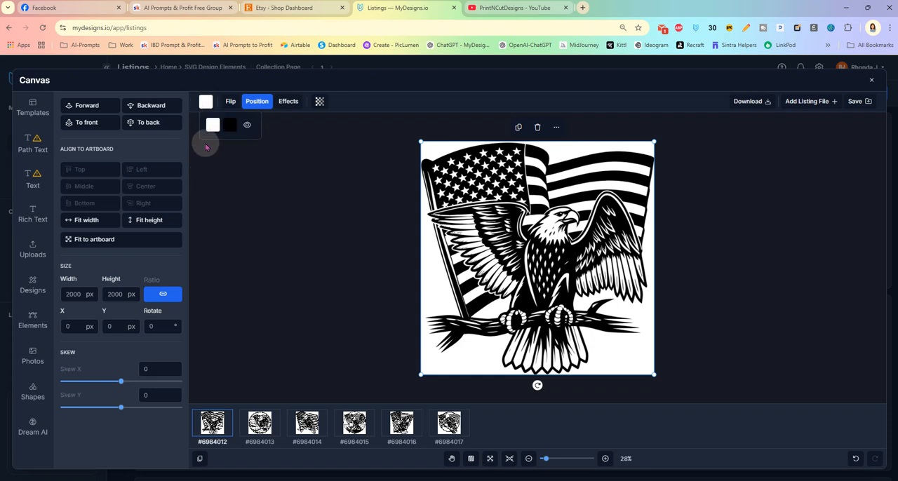
pyautogui.click(213, 127)
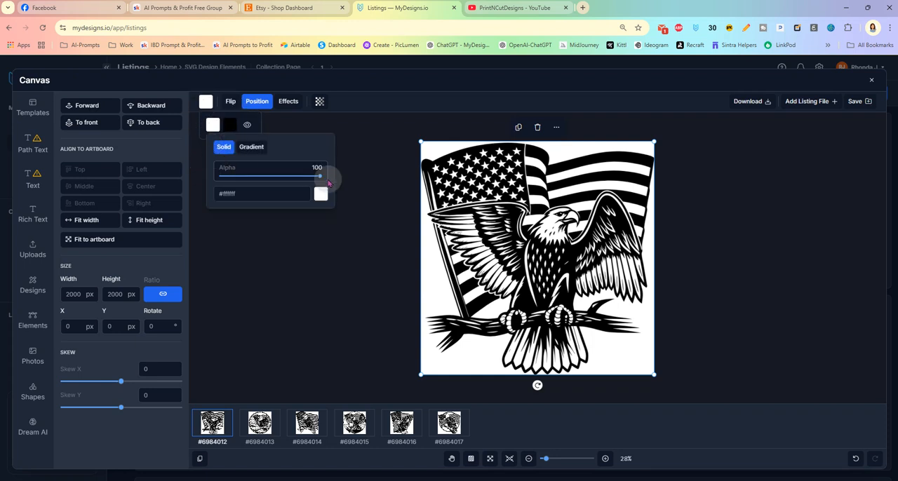
pyautogui.moveTo(320, 179); pyautogui.dragTo(208, 181)
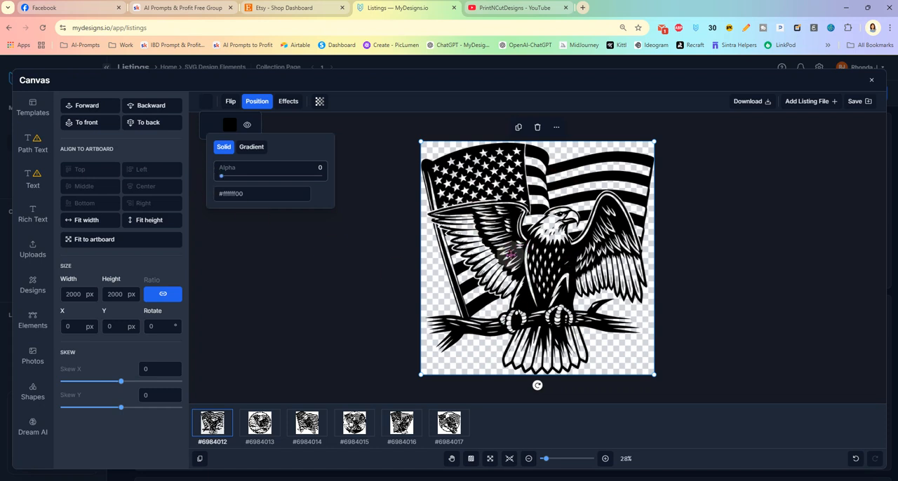
pyautogui.click(558, 128)
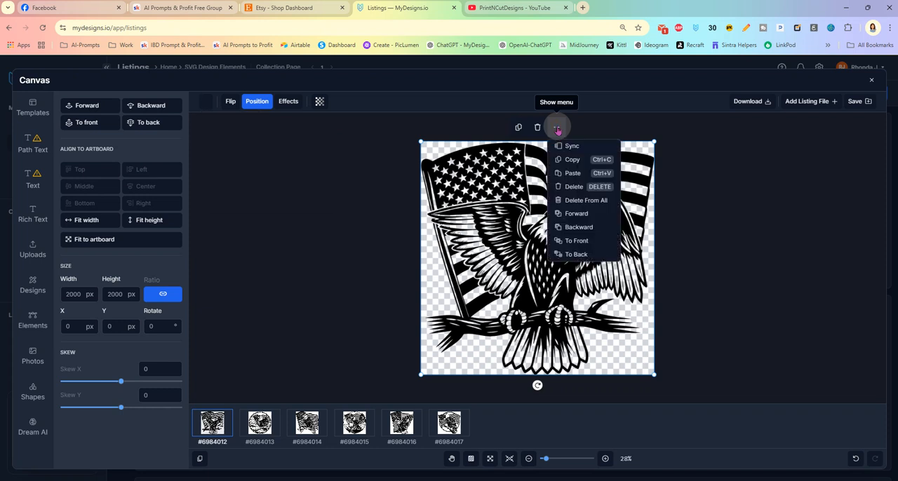
pyautogui.click(572, 146)
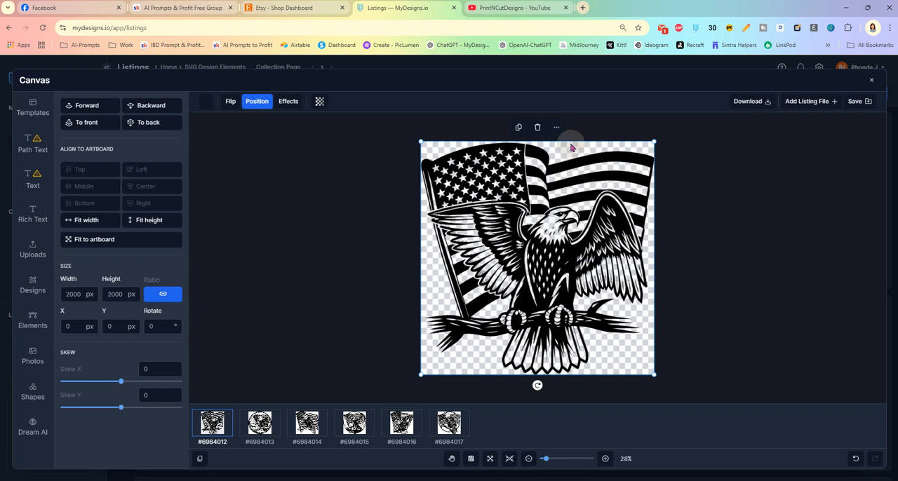
# - Resize the second listing's circular eagle to about 1933 px square, centred on the artboard, and set its white colour's alpha to 0
pyautogui.click(260, 421)
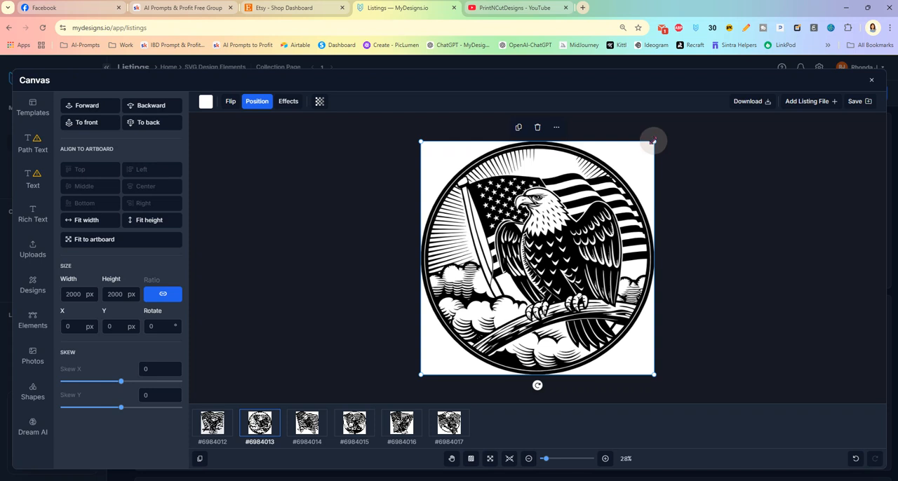
pyautogui.moveTo(653, 140); pyautogui.dragTo(646, 148)
pyautogui.moveTo(539, 231); pyautogui.dragTo(544, 231)
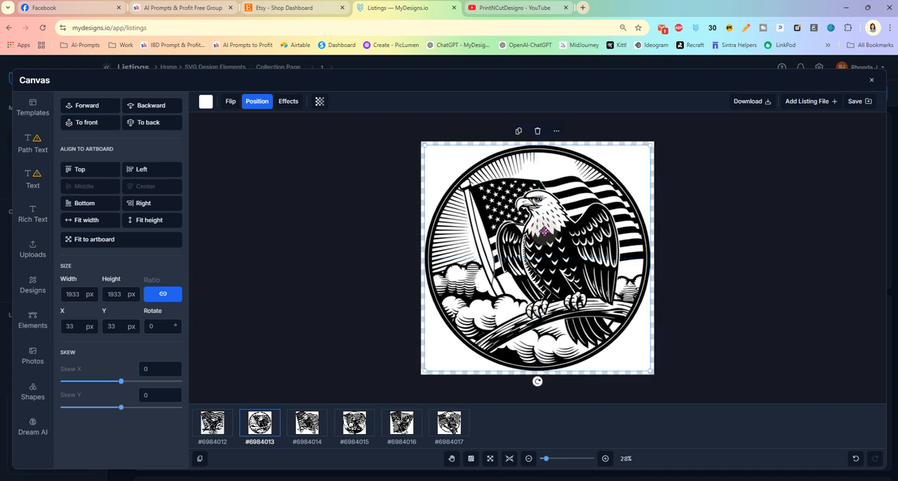
pyautogui.click(212, 124)
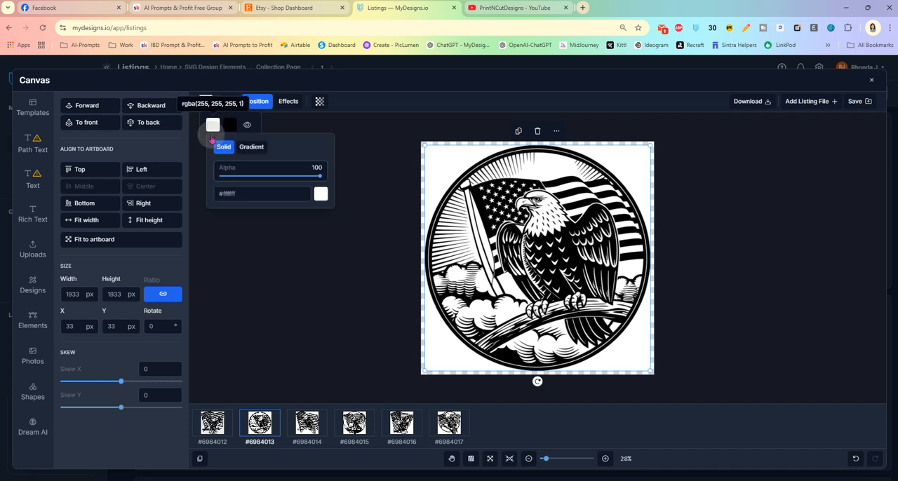
pyautogui.moveTo(320, 178); pyautogui.dragTo(205, 177)
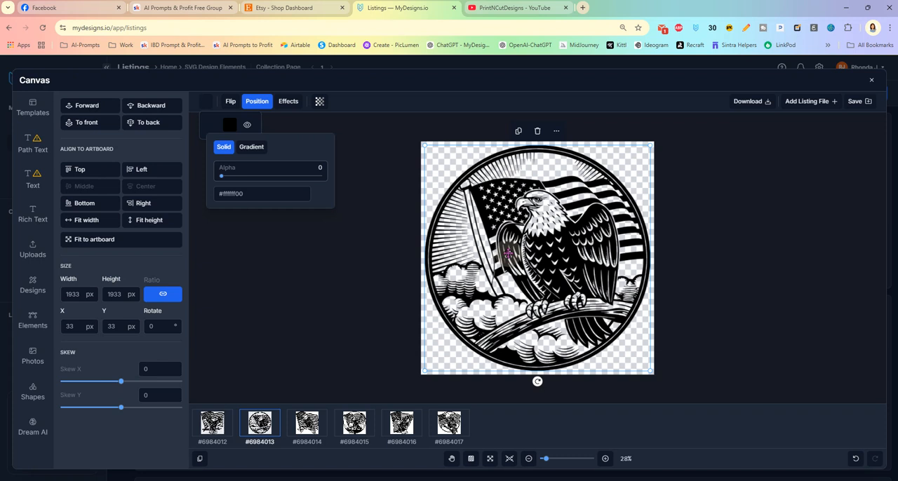
# - Set the white colour's alpha to 0 in the third listing's perched eagle and flag design
pyautogui.click(305, 423)
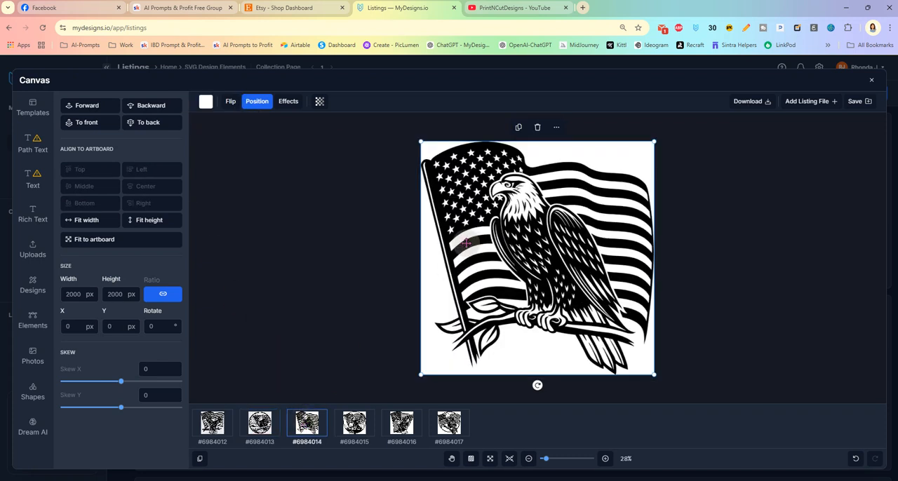
pyautogui.click(206, 102)
pyautogui.click(213, 125)
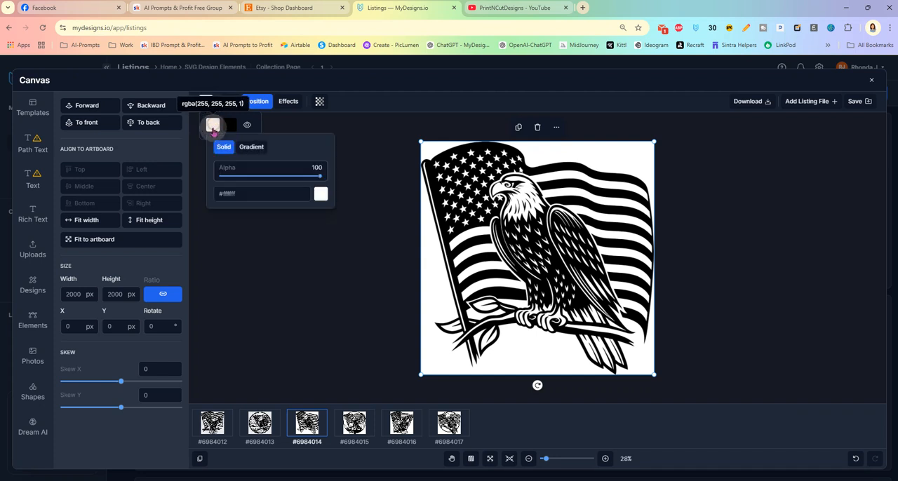
pyautogui.moveTo(321, 179); pyautogui.dragTo(208, 175)
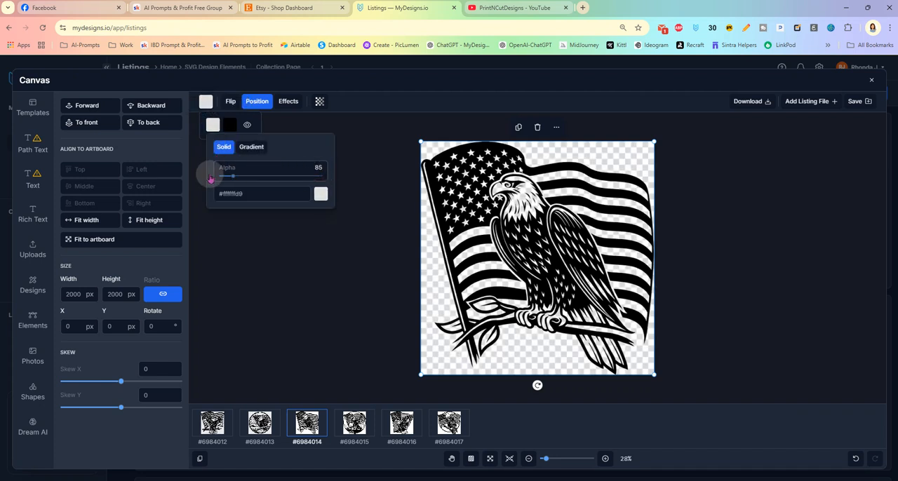
# - Set the fourth listing's white colour to alpha 0, then shrink its circular eagle design slightly and centre it on the artboard
pyautogui.click(354, 421)
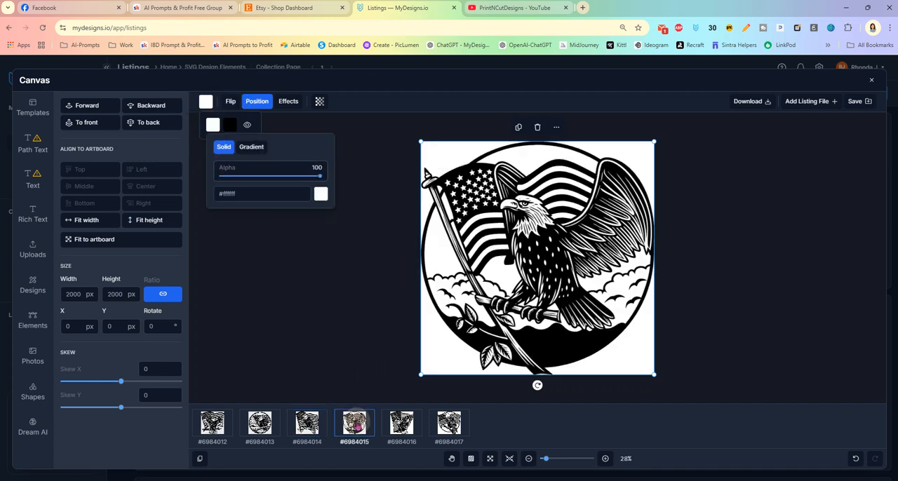
pyautogui.click(206, 101)
pyautogui.click(213, 124)
pyautogui.moveTo(320, 180); pyautogui.dragTo(208, 179)
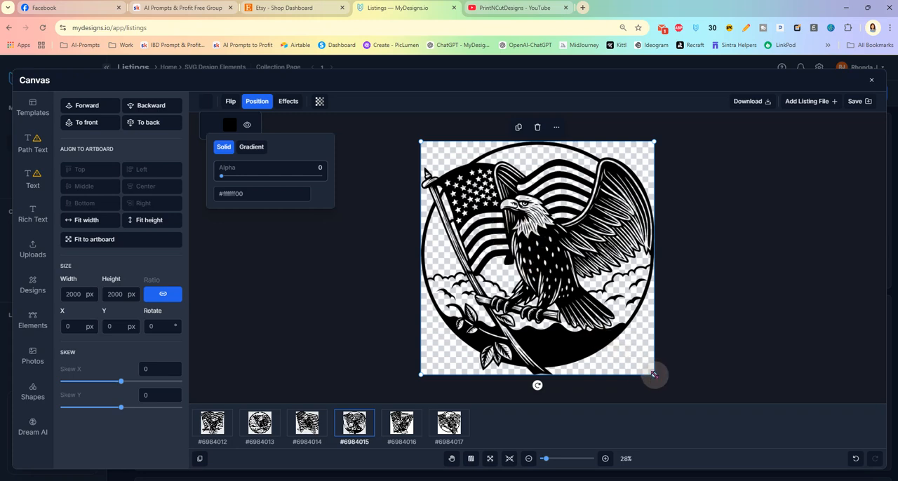
pyautogui.moveTo(652, 375); pyautogui.dragTo(639, 364)
pyautogui.moveTo(550, 269); pyautogui.dragTo(557, 275)
# - Set the white colour's alpha to 0 in the fifth listing's raised-wing eagle and flag design
pyautogui.click(400, 422)
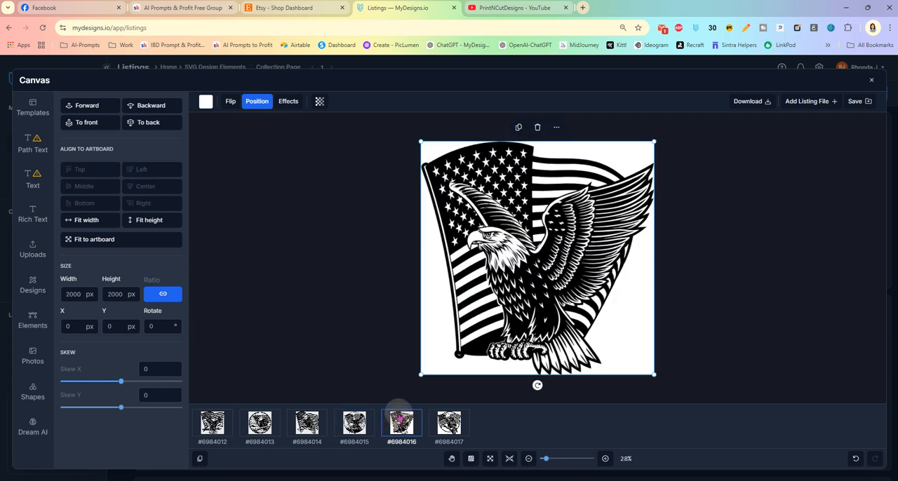
pyautogui.click(205, 101)
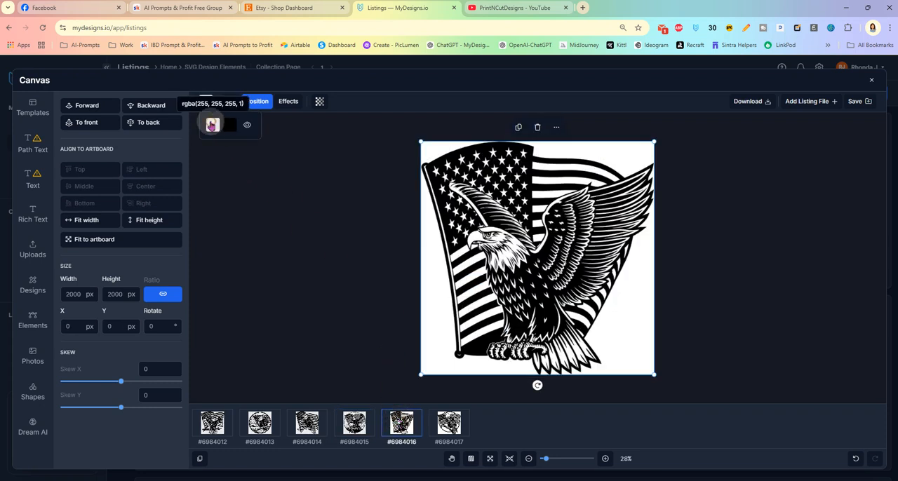
pyautogui.click(212, 124)
pyautogui.moveTo(319, 175); pyautogui.dragTo(201, 175)
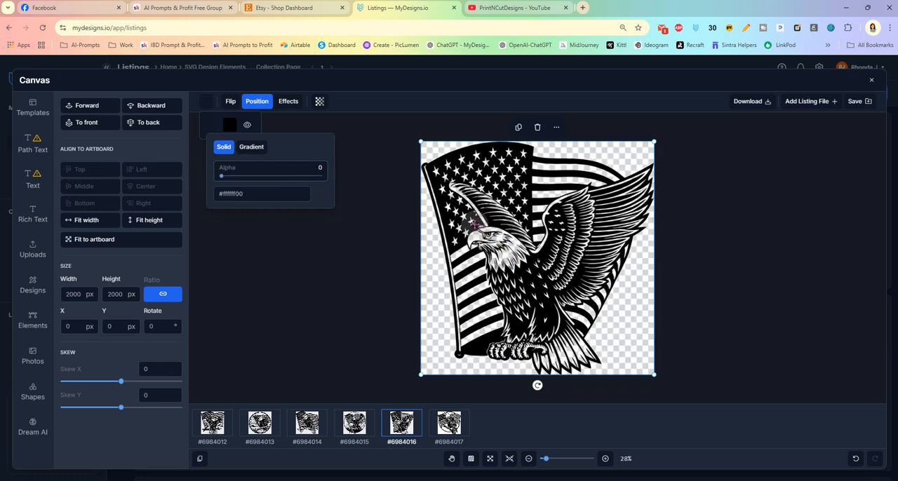
# - Resize the fifth listing's raised-wing eagle and flag design to about 1956 px square and centre it on the artboard
pyautogui.moveTo(423, 143); pyautogui.dragTo(427, 145)
pyautogui.moveTo(532, 280); pyautogui.dragTo(530, 279)
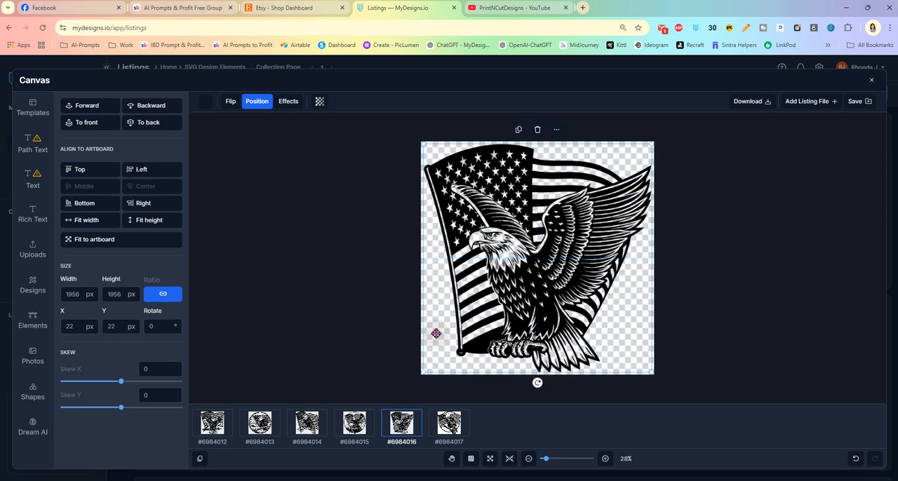
# - Resize the sixth listing's circular eagle to about 1914 px square, centred on the artboard, and set its white colour's alpha to 0
pyautogui.click(448, 423)
pyautogui.moveTo(421, 143); pyautogui.dragTo(430, 152)
pyautogui.moveTo(521, 265); pyautogui.dragTo(516, 260)
pyautogui.click(207, 104)
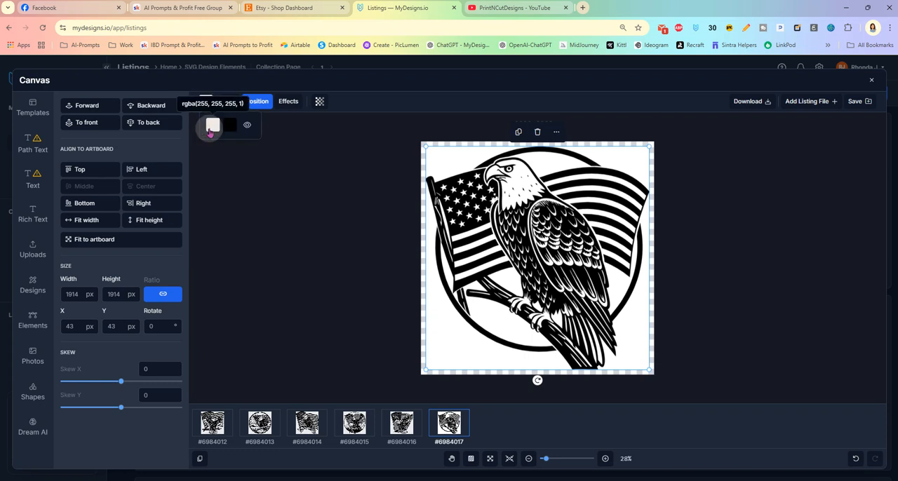
pyautogui.click(212, 124)
pyautogui.moveTo(319, 181); pyautogui.dragTo(207, 175)
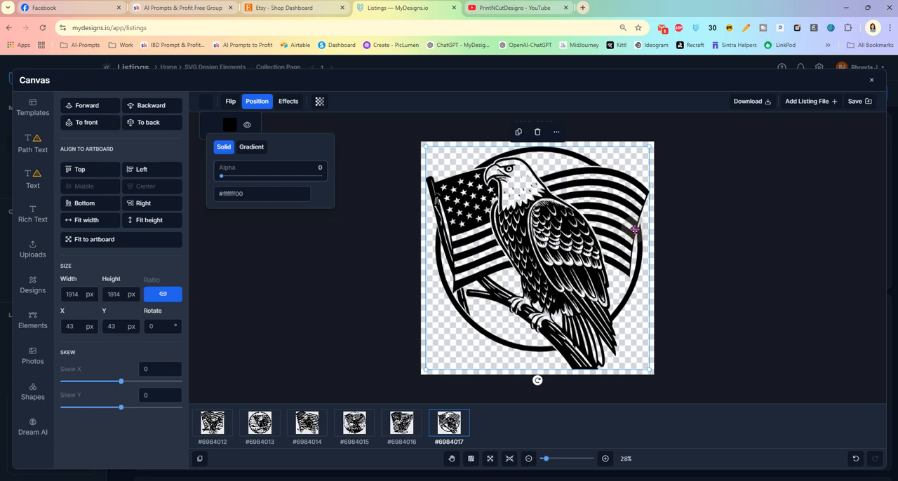
pyautogui.click(697, 228)
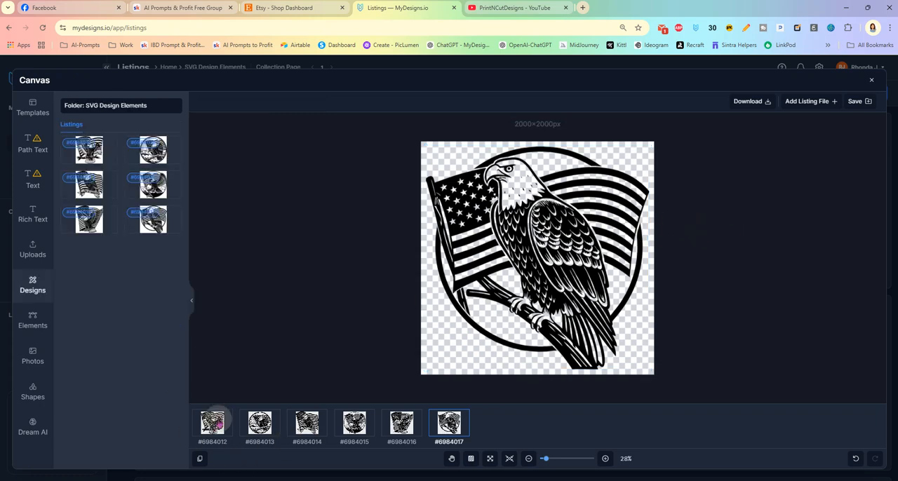
# - Review all six listing canvases in turn for their size, centring and transparency
pyautogui.click(214, 422)
pyautogui.click(259, 422)
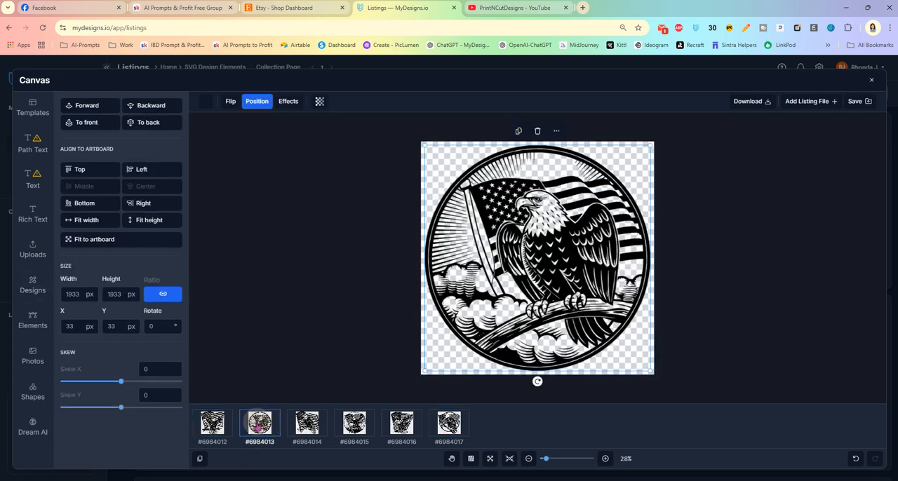
pyautogui.click(307, 424)
pyautogui.click(356, 426)
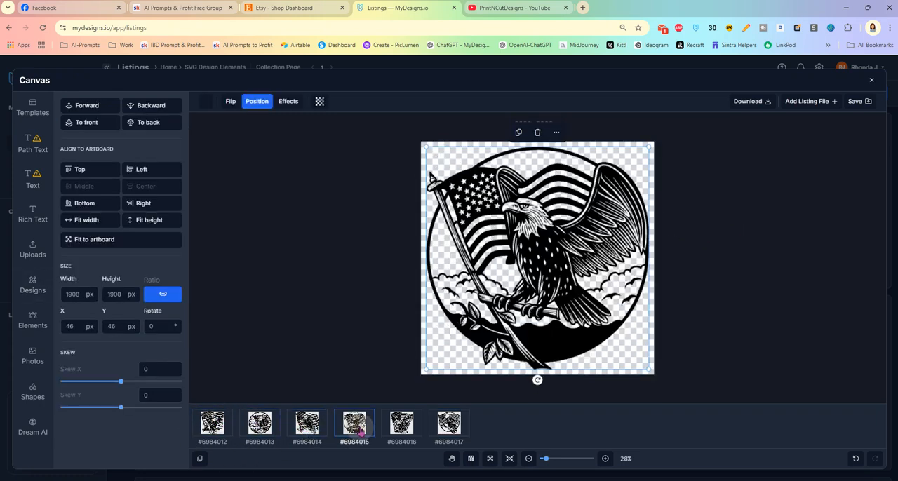
pyautogui.click(401, 424)
pyautogui.click(449, 424)
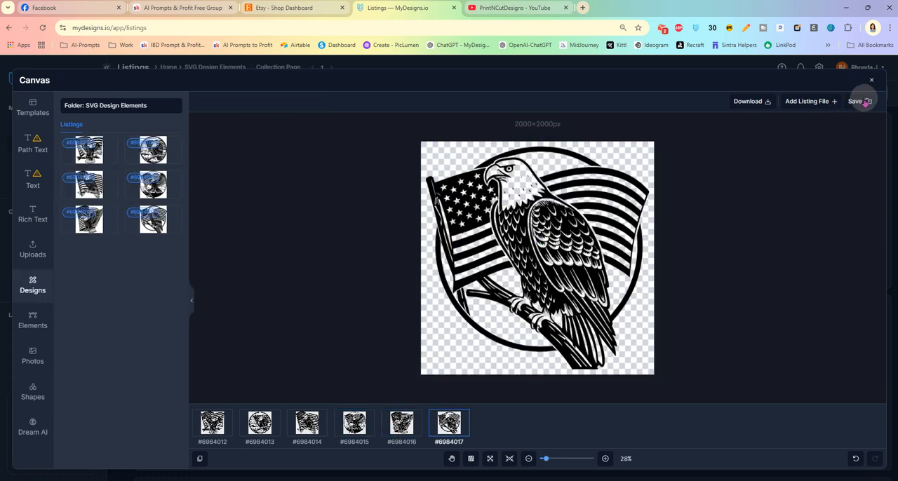
# - Save the canvas designs to the Main file output slot in SVG format
pyautogui.click(857, 102)
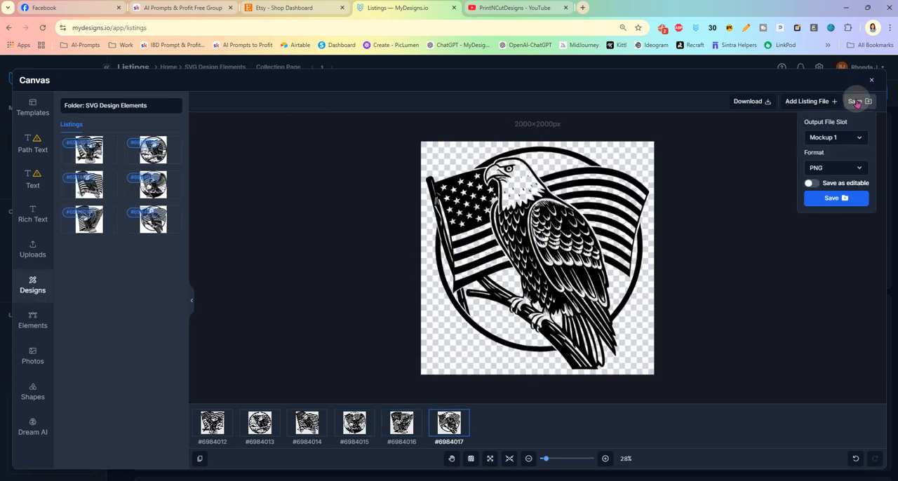
pyautogui.click(842, 138)
pyautogui.click(822, 155)
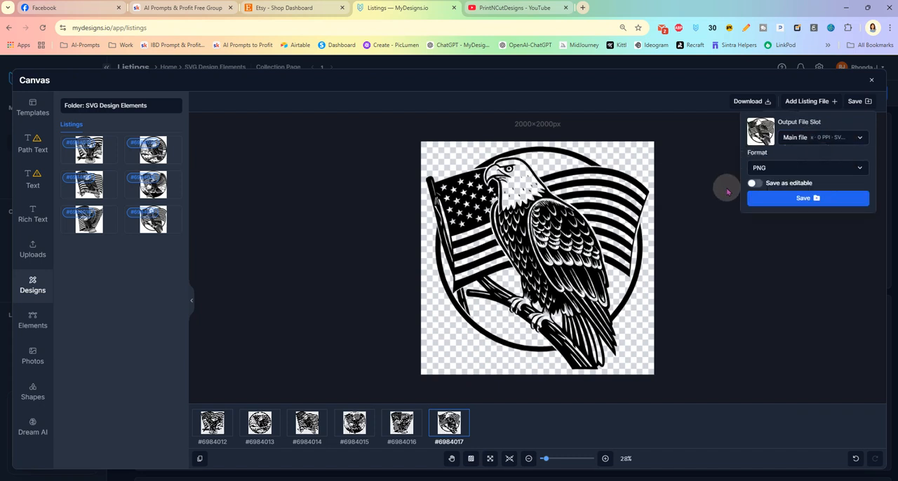
pyautogui.click(782, 168)
pyautogui.click(779, 207)
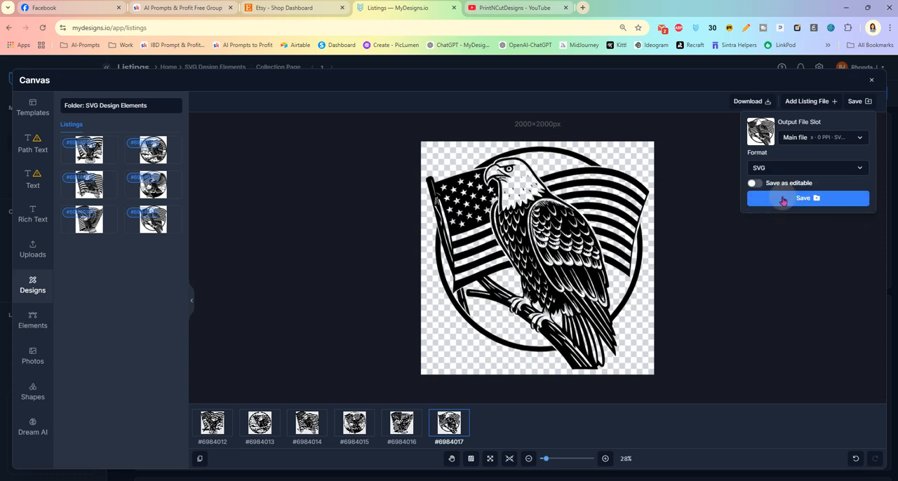
pyautogui.click(780, 199)
pyautogui.click(468, 155)
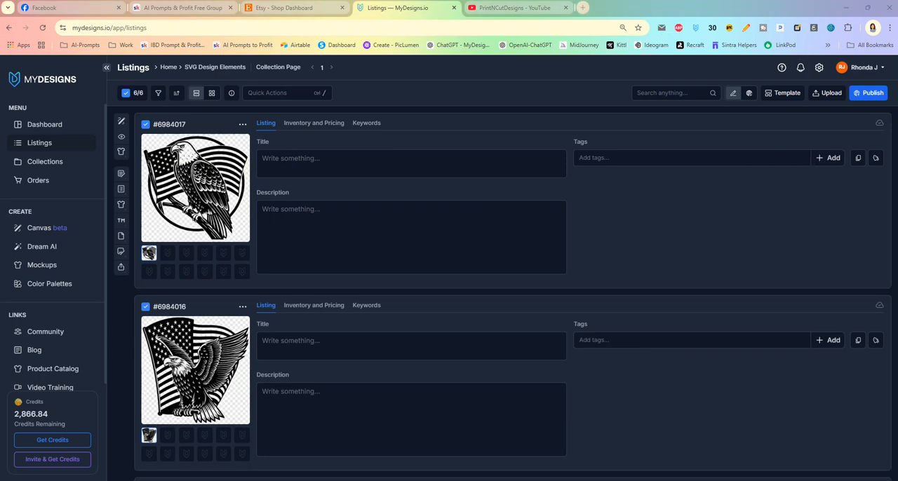
# - Look over the updated listings and open Image Mockups for all six selected listings
pyautogui.scroll(-1, 192, 295)
pyautogui.scroll(-9, 192, 295)
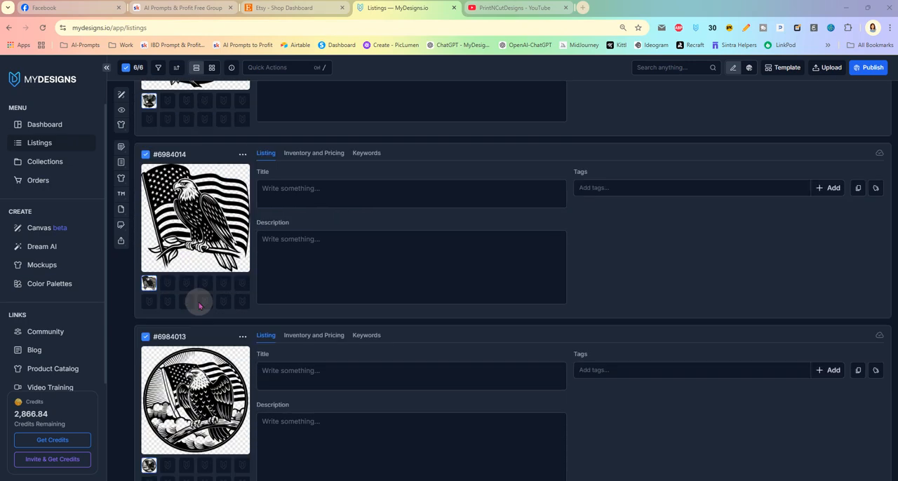
pyautogui.scroll(4, 208, 306)
pyautogui.scroll(3, 293, 205)
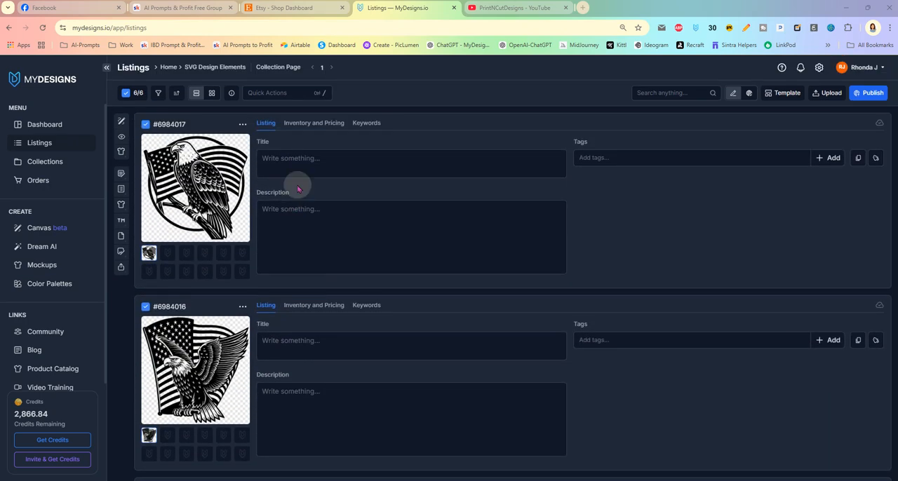
pyautogui.click(293, 92)
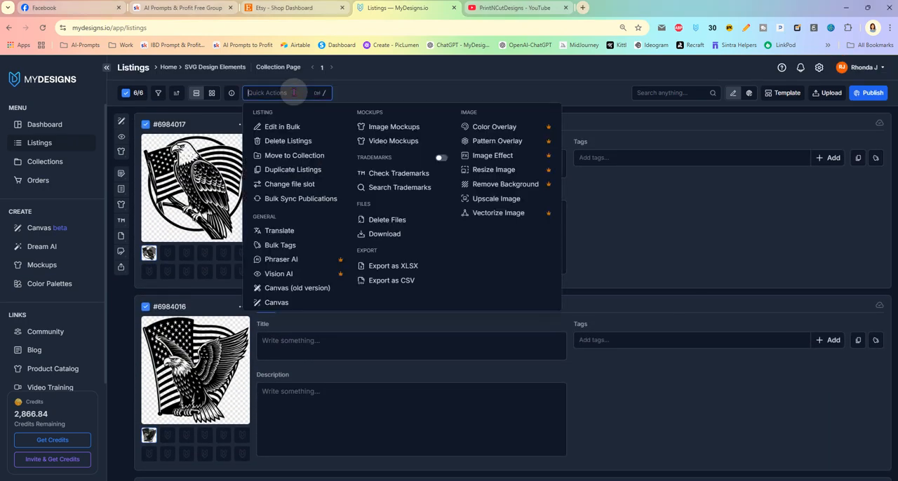
pyautogui.click(394, 127)
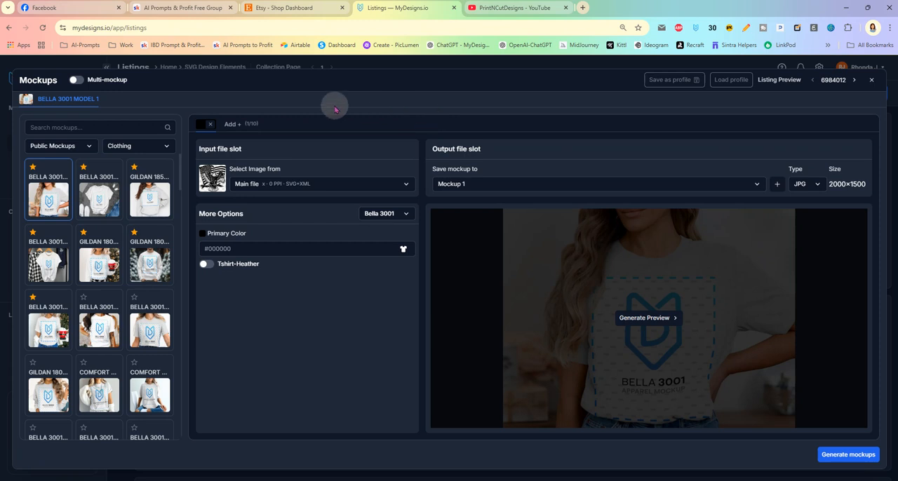
# - Set the Bella 3001 Model 1 shirt's primary colour to Printful / Athletic Heather, enable Tshirt-Heather and generate its preview
pyautogui.click(403, 249)
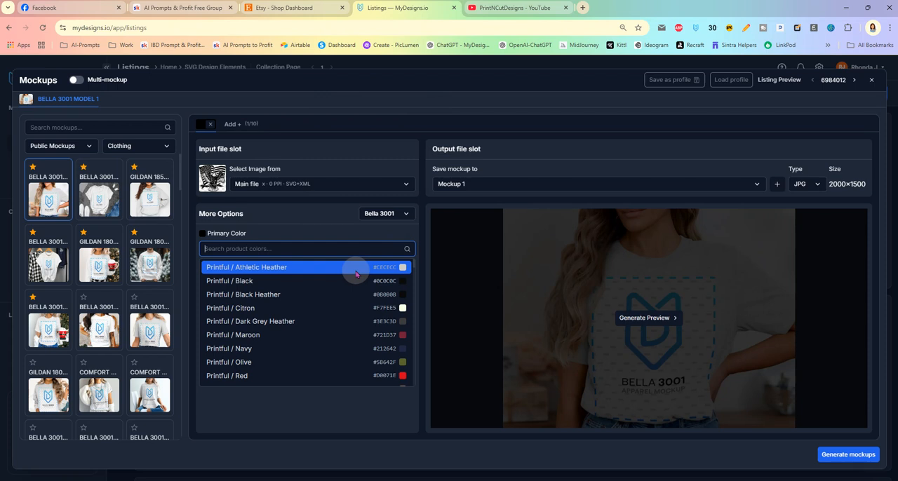
pyautogui.click(350, 268)
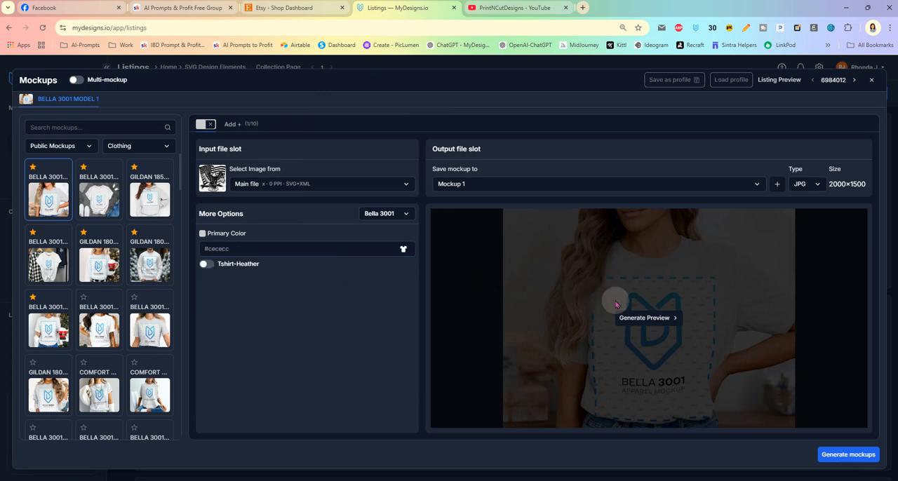
pyautogui.click(641, 317)
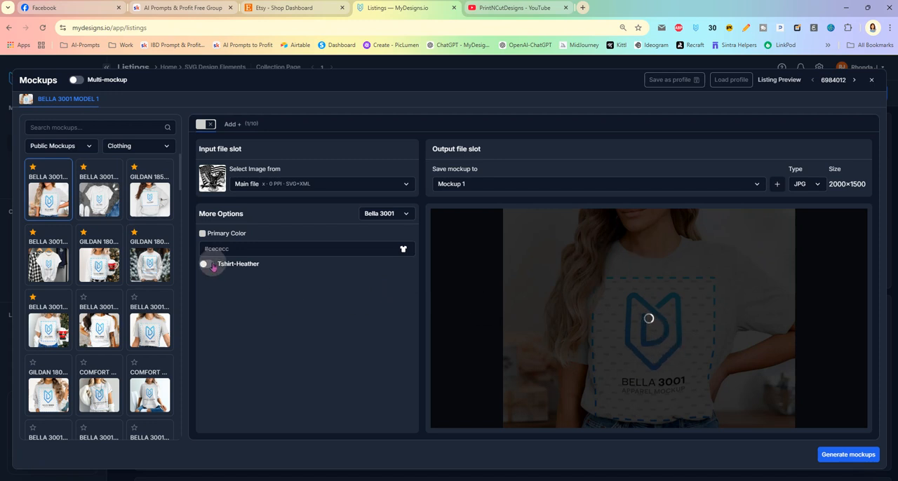
pyautogui.click(209, 264)
pyautogui.click(645, 318)
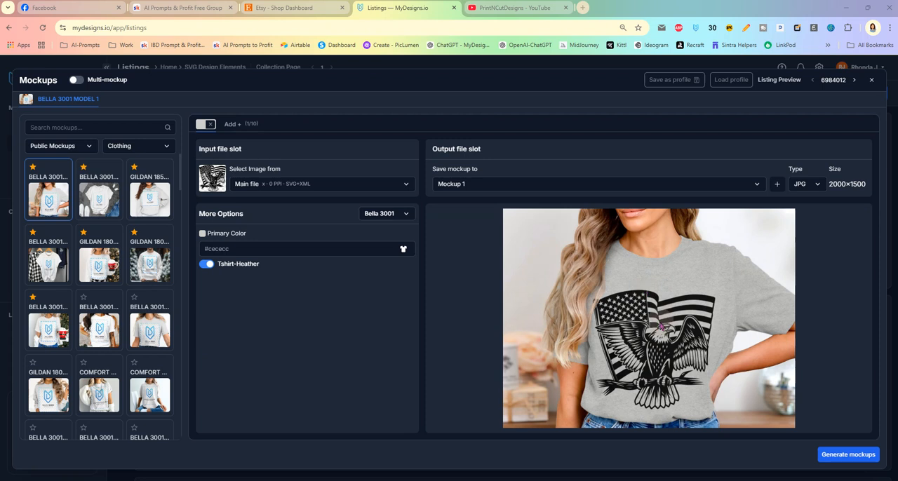
# - Enable Multi-mockup, then preview and add the 5×7 Vertical Flat Card Front Lifestyle mockup from the Other category
pyautogui.click(77, 80)
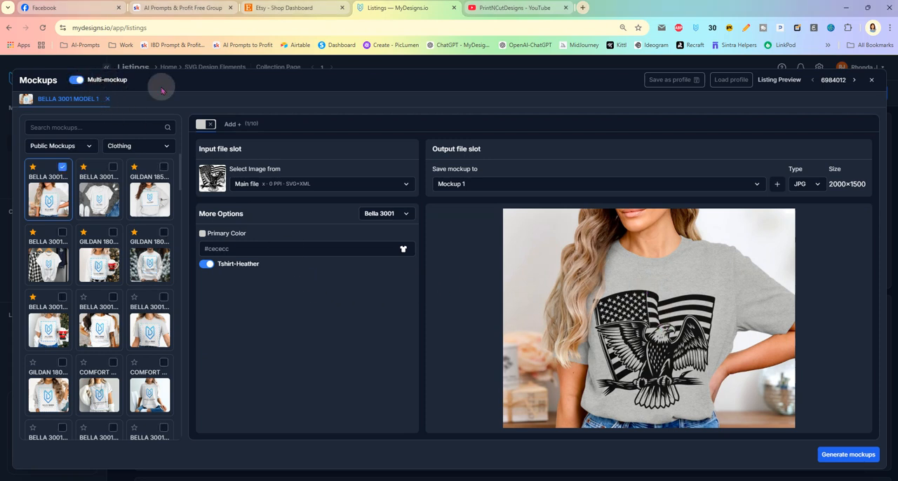
pyautogui.click(144, 146)
pyautogui.click(147, 164)
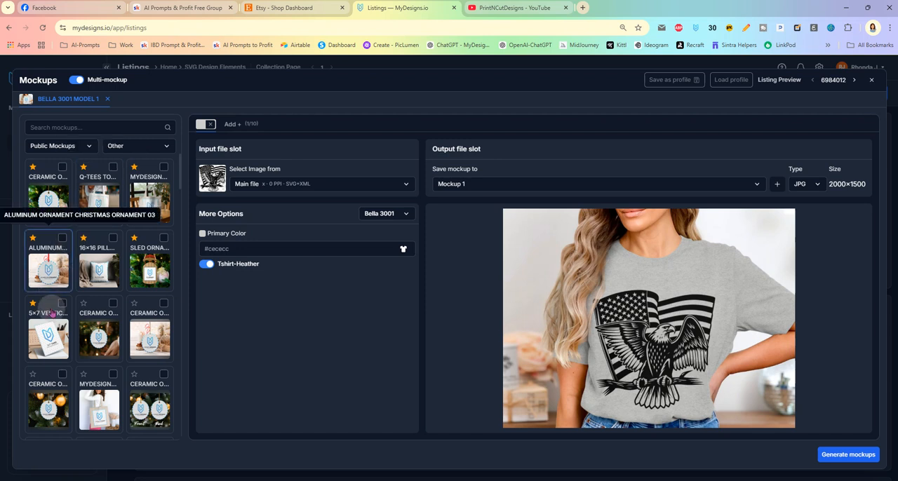
pyautogui.click(54, 334)
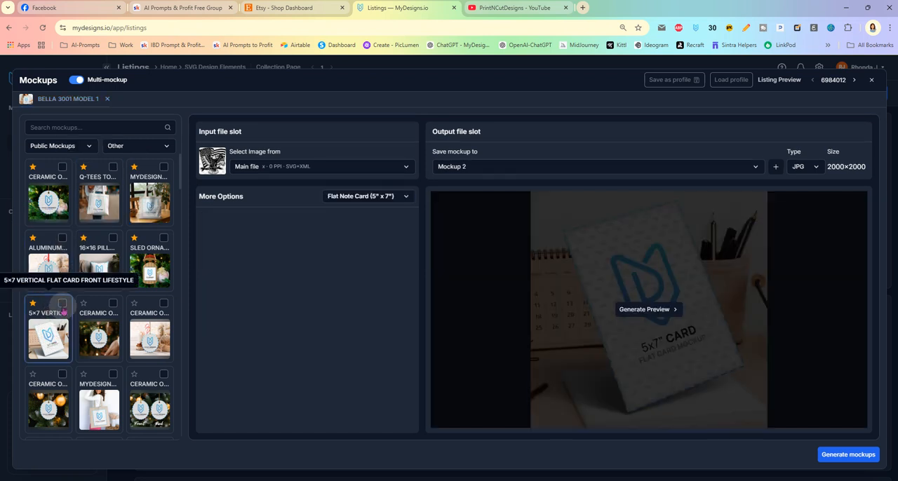
pyautogui.click(635, 309)
pyautogui.click(63, 305)
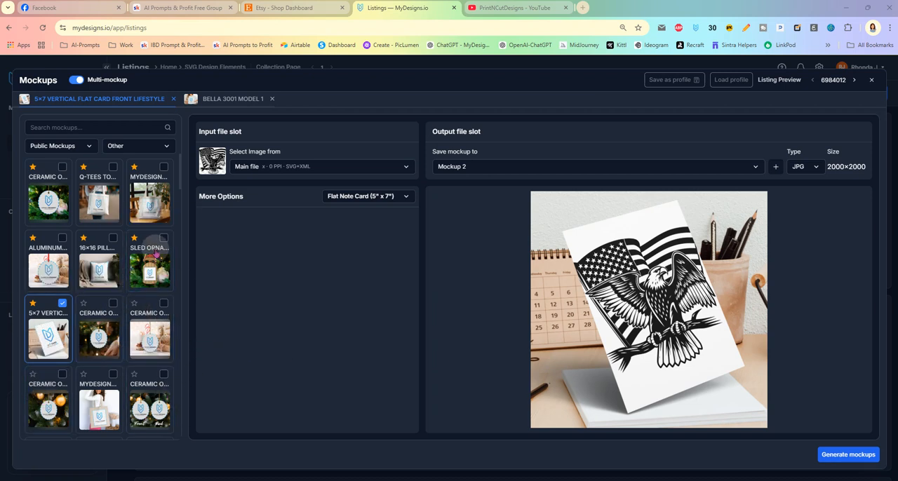
# - Add the MyDesigns Canvas Tote Bag Lifestyle mockup and set its tote colour to MyDesigns / Natural
pyautogui.click(164, 169)
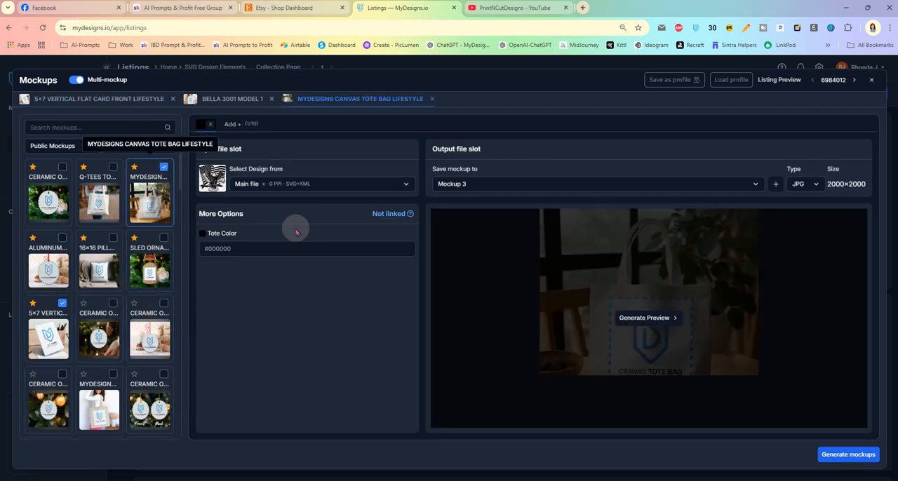
pyautogui.click(403, 248)
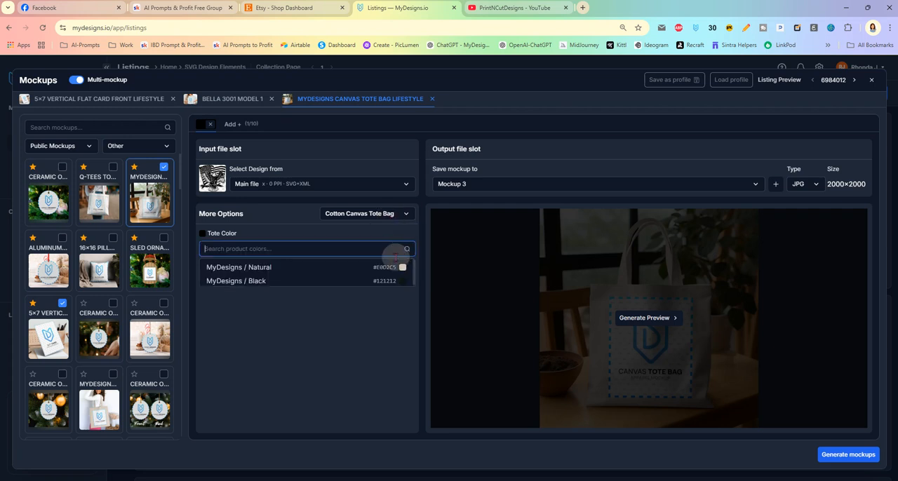
pyautogui.click(372, 267)
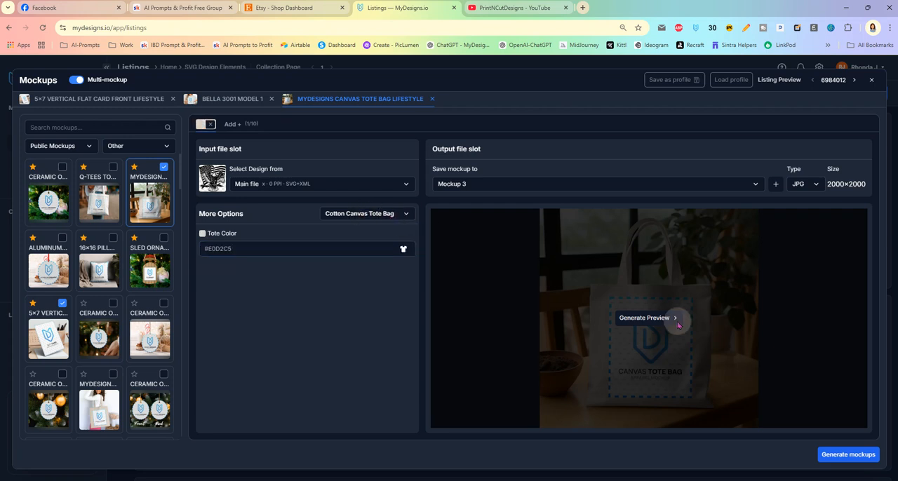
# - View the ceramic back Christmas ornament mockup, then preview the eagle design on the round aluminum ornament mockup
pyautogui.scroll(-3, 93, 274)
pyautogui.scroll(-4, 94, 274)
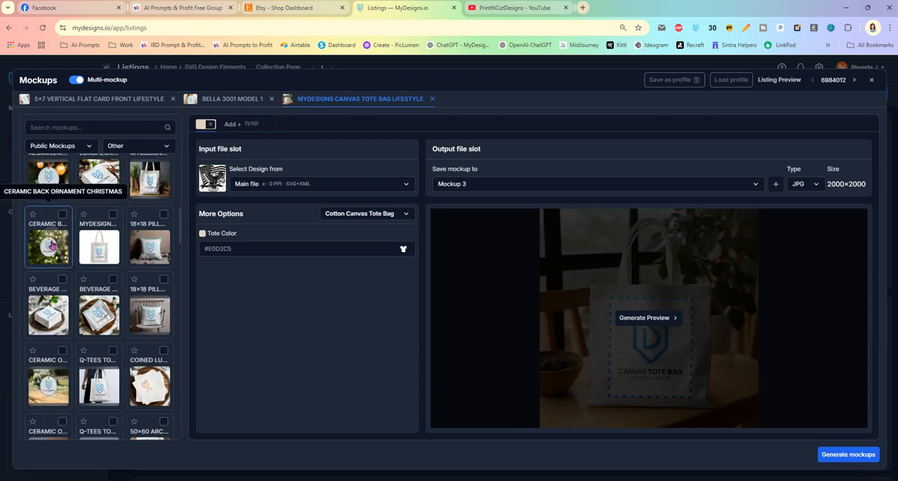
pyautogui.click(52, 246)
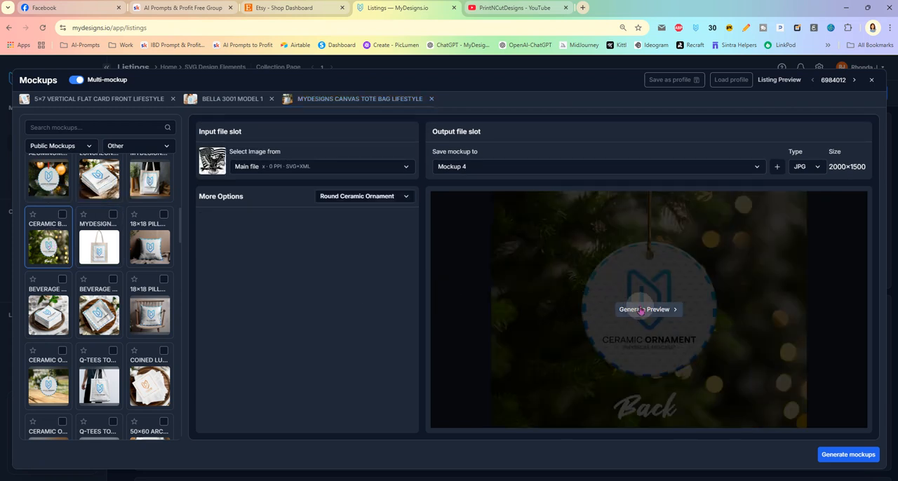
pyautogui.scroll(2, 52, 309)
pyautogui.click(51, 322)
pyautogui.click(633, 312)
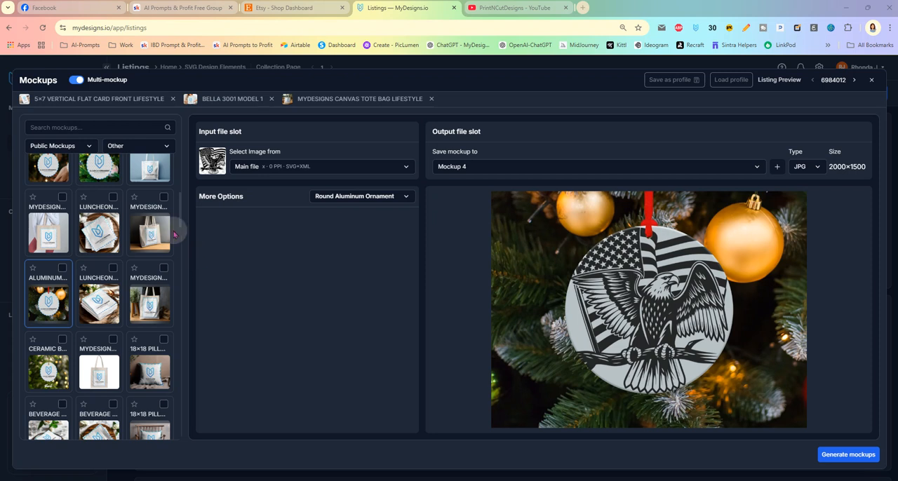
# - Preview the eagle design on the custom PHOTOSHOPSquareSlateCoasterLaser mockup, leaving that mockup out of the selection
pyautogui.click(64, 146)
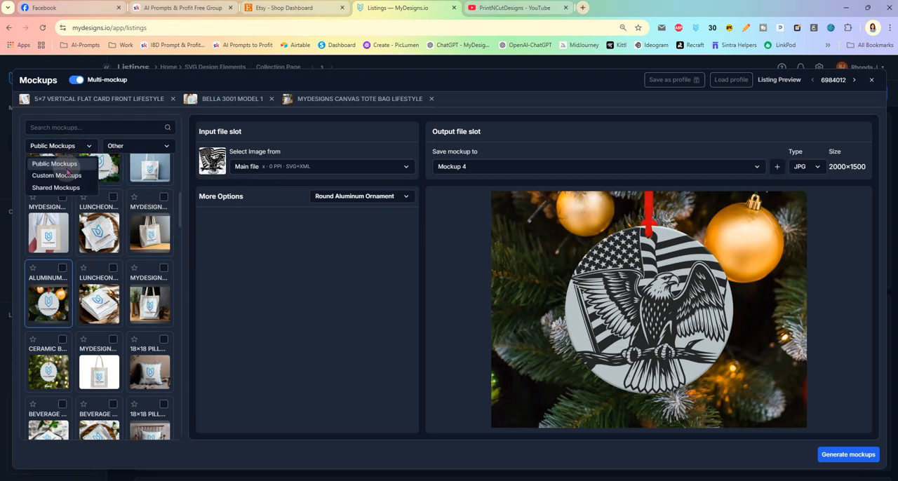
pyautogui.click(67, 177)
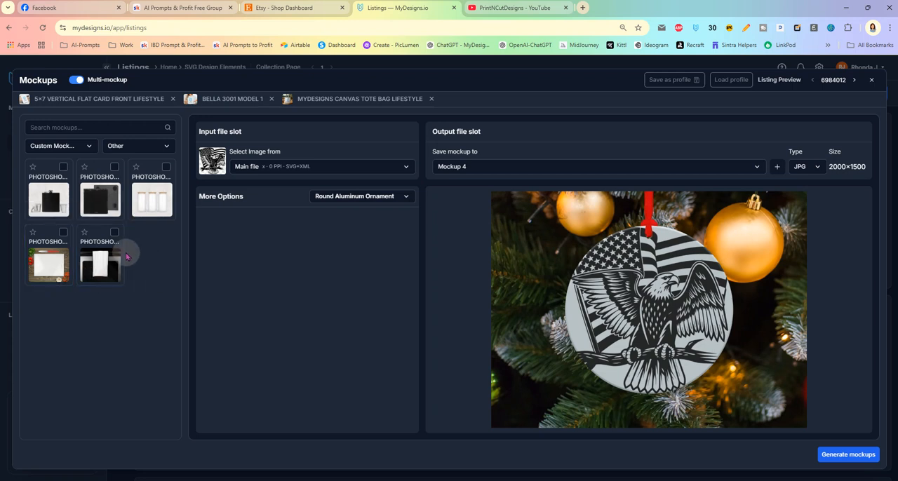
pyautogui.click(101, 201)
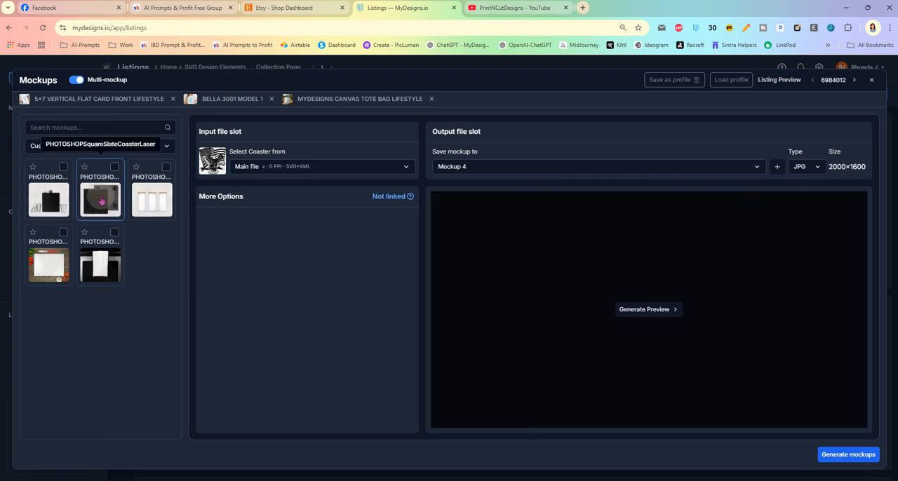
pyautogui.click(115, 167)
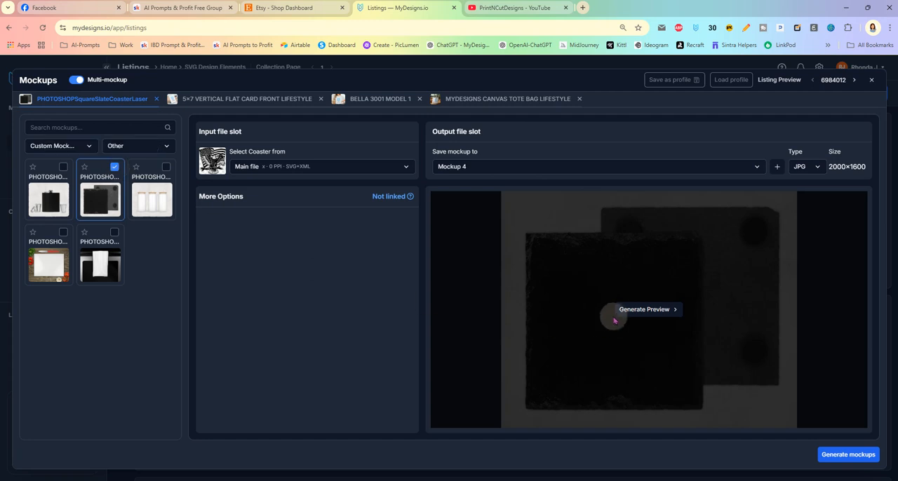
pyautogui.click(115, 167)
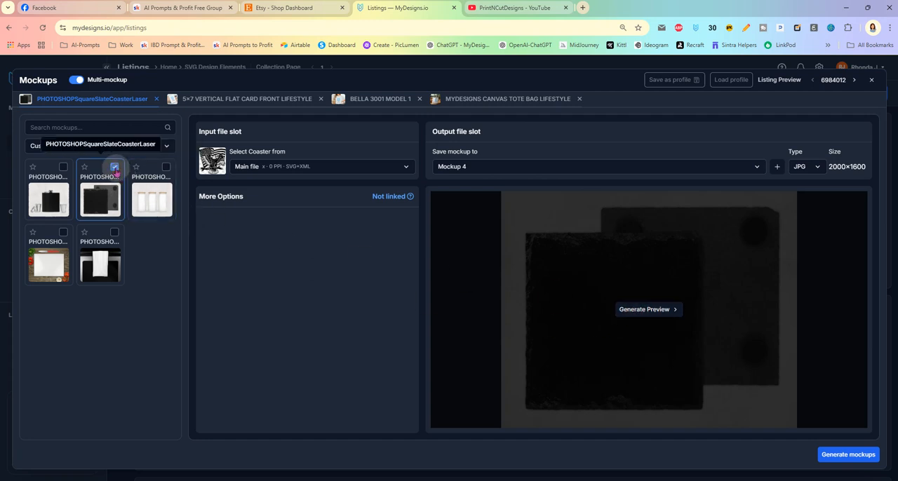
pyautogui.click(99, 201)
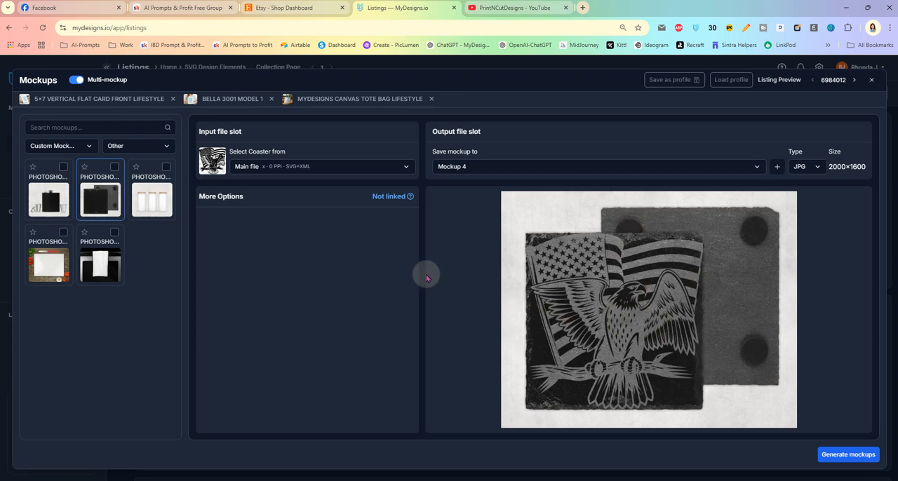
# - Include the PHOTOSHOPSquareSlateCoasterLaser mockup, then add and preview the SquareRingDish custom mockup from the Digital category
pyautogui.click(115, 167)
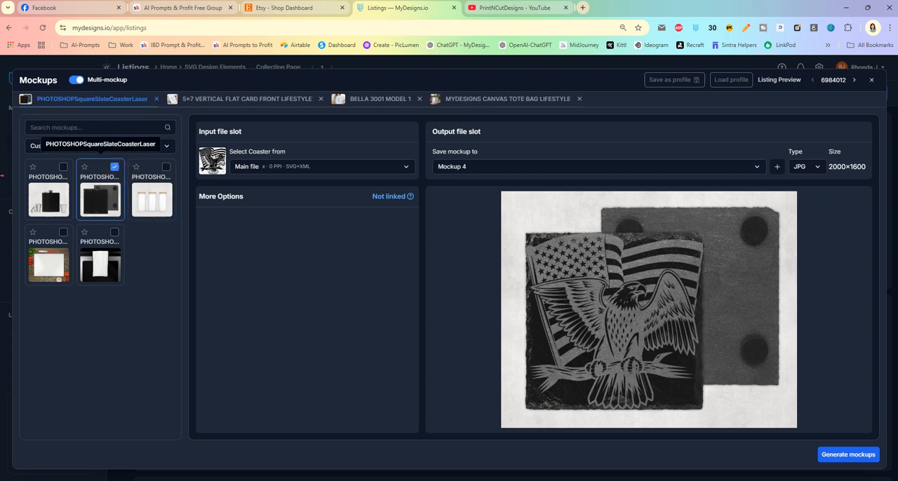
pyautogui.click(130, 146)
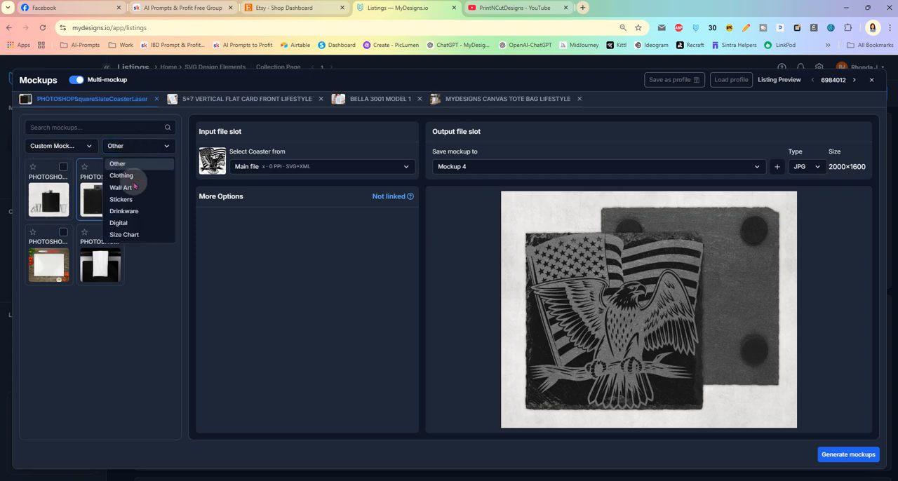
pyautogui.click(137, 223)
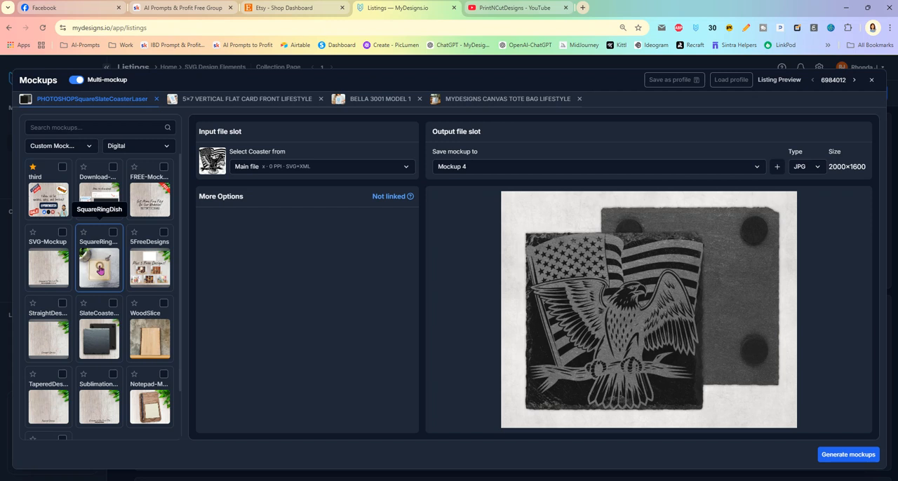
pyautogui.click(99, 270)
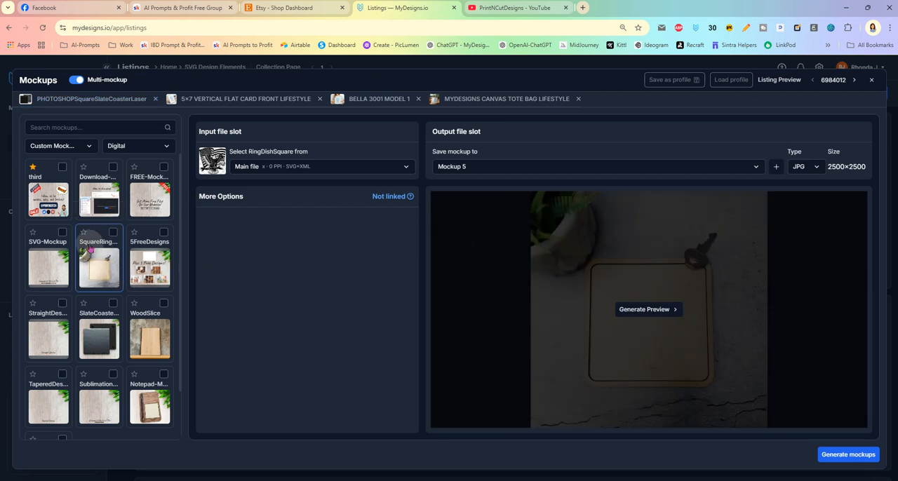
pyautogui.click(112, 236)
pyautogui.click(620, 309)
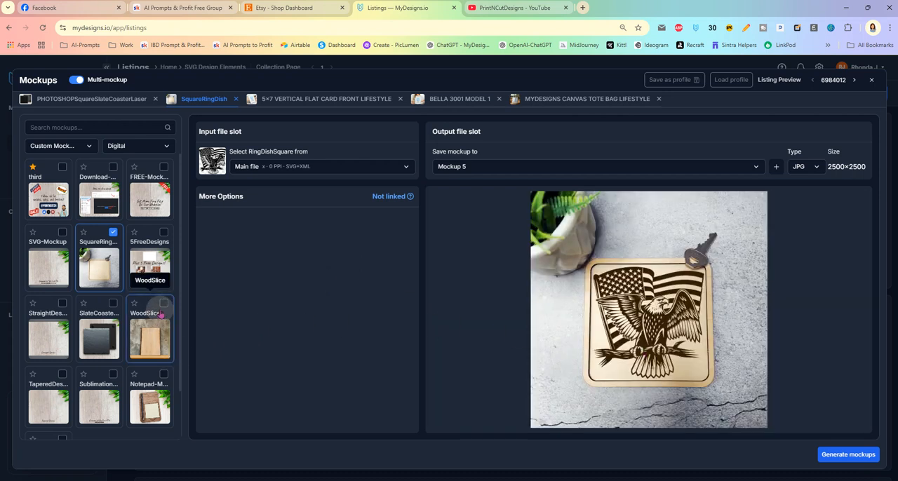
# - Add the WoodSlice custom mockup to the selection and preview the eagle design on it
pyautogui.click(149, 346)
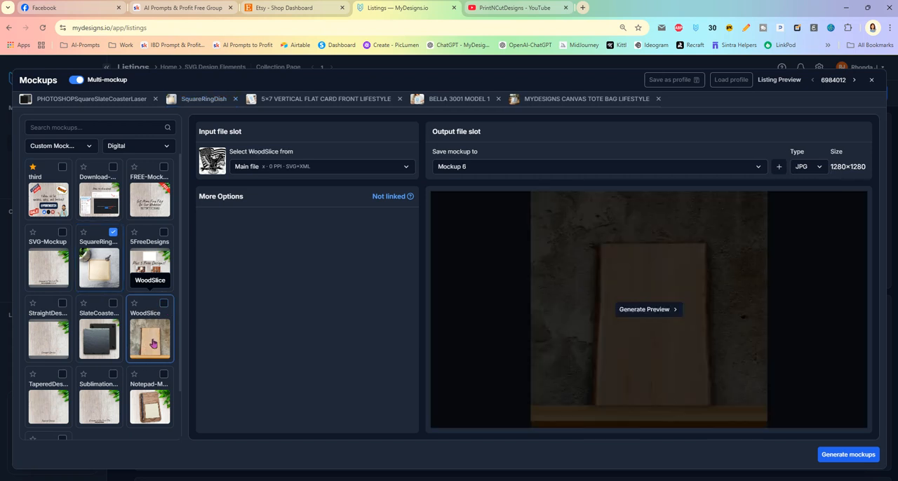
pyautogui.click(164, 304)
pyautogui.click(646, 311)
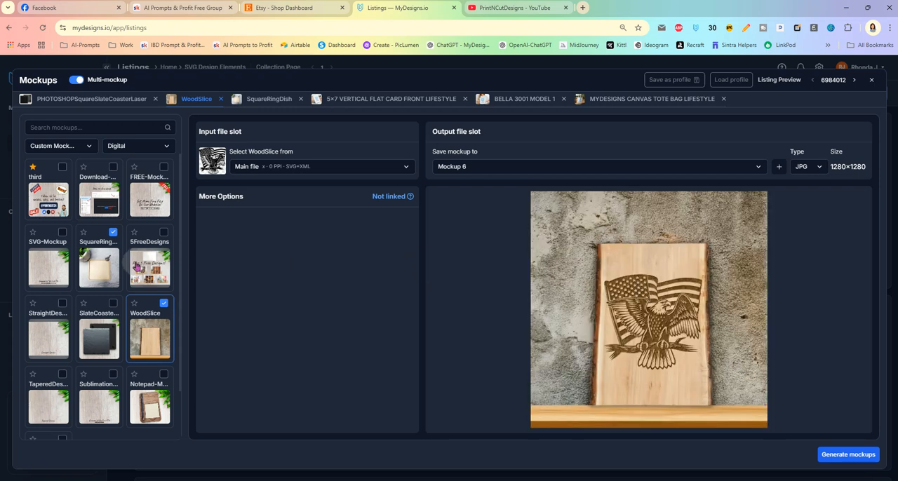
# - Add the SVG-Mockup custom mockup to the selection and generate its preview with the eagle design
pyautogui.click(49, 265)
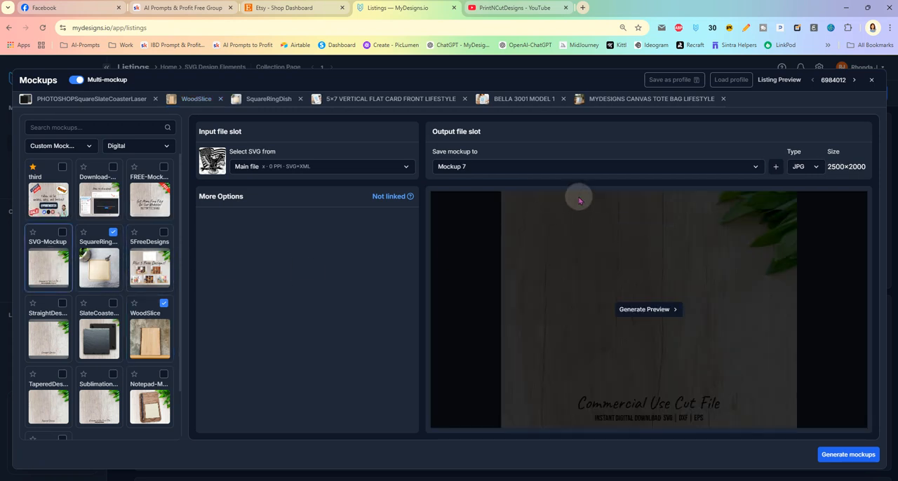
pyautogui.click(62, 232)
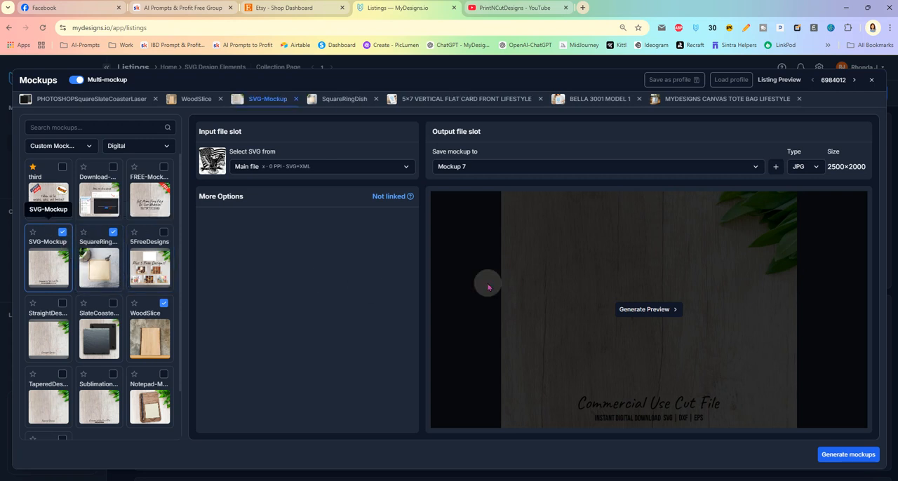
pyautogui.click(656, 309)
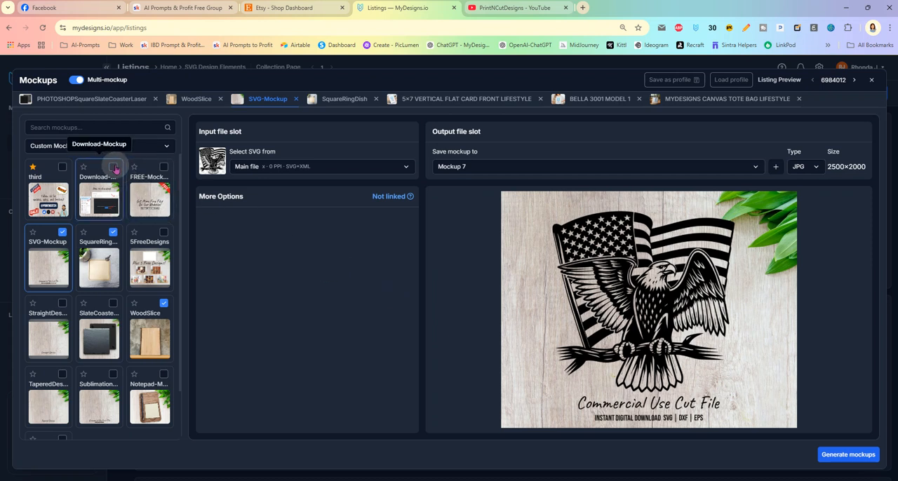
# - Add and preview the Download-Mockup, then generate all chosen mockups for the selected listings
pyautogui.click(114, 167)
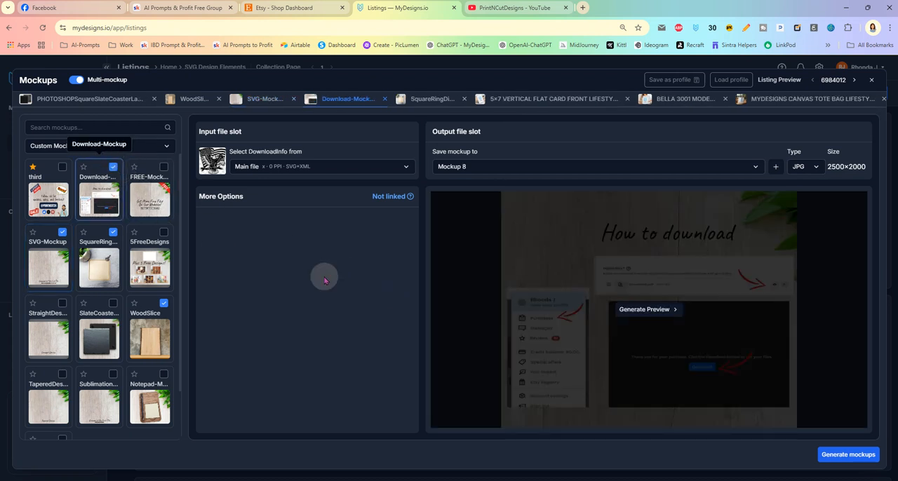
pyautogui.click(635, 310)
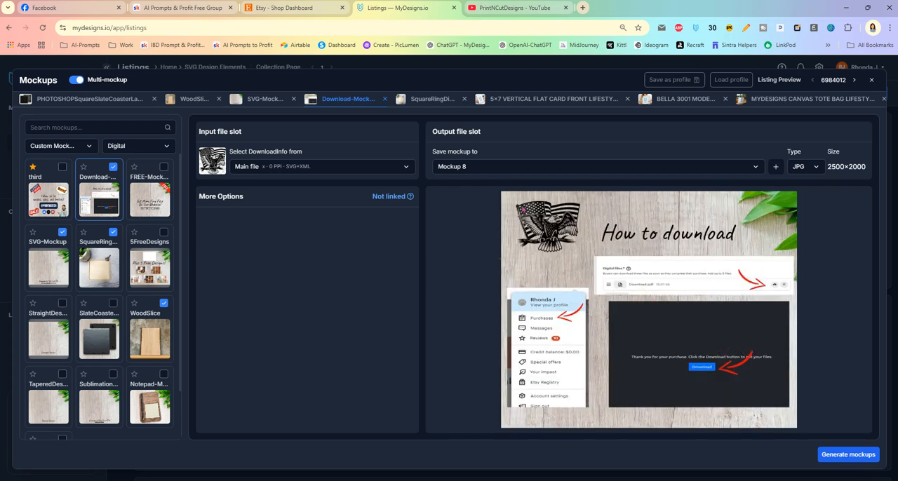
pyautogui.click(847, 455)
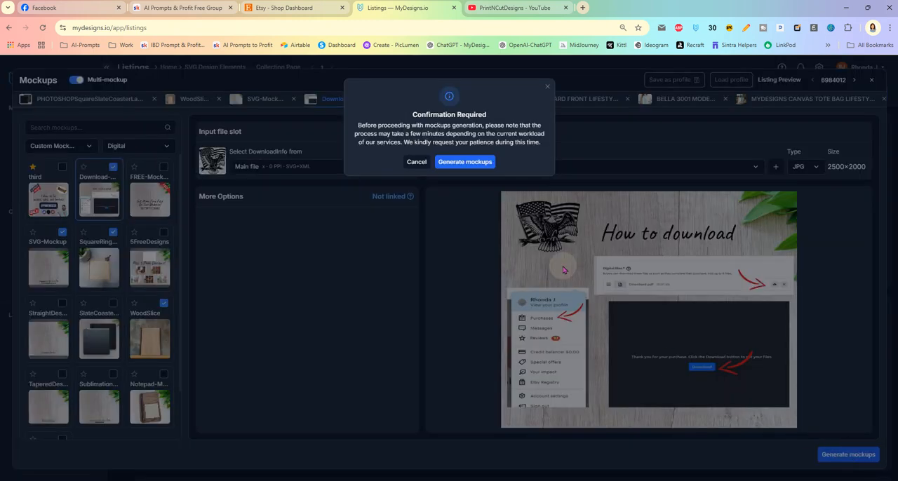
pyautogui.click(451, 164)
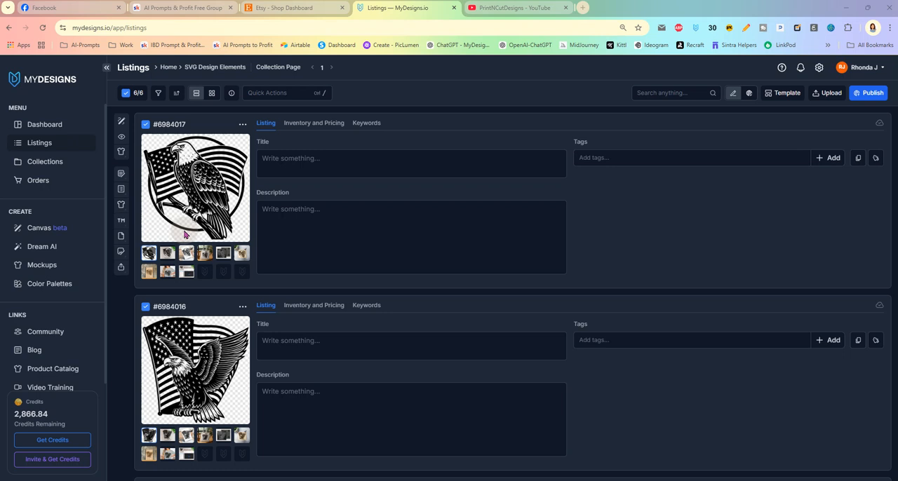
# - Examine the generated mockups of the first listing one by one, from Mockup 1 through Mockup 7
pyautogui.click(167, 253)
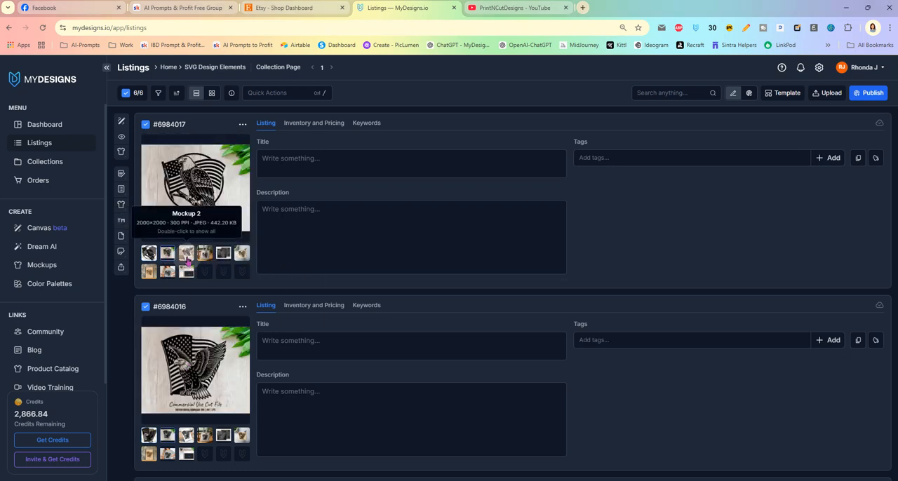
pyautogui.click(187, 258)
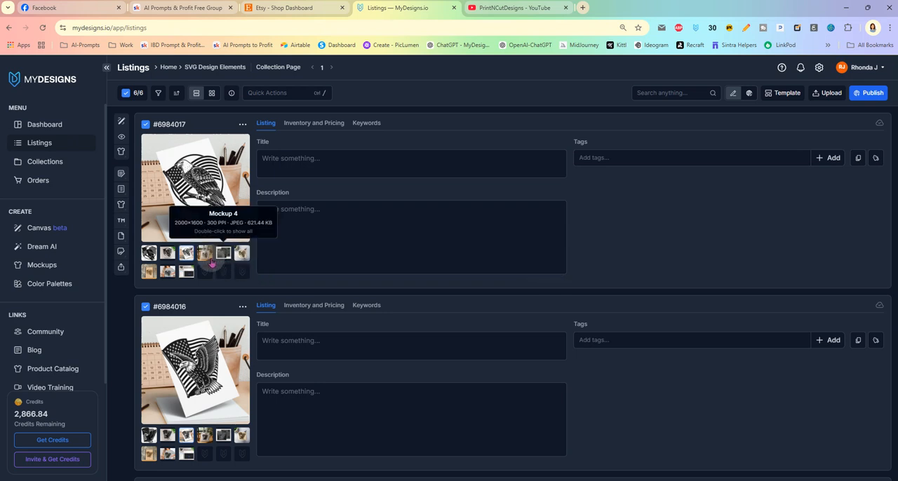
pyautogui.click(205, 256)
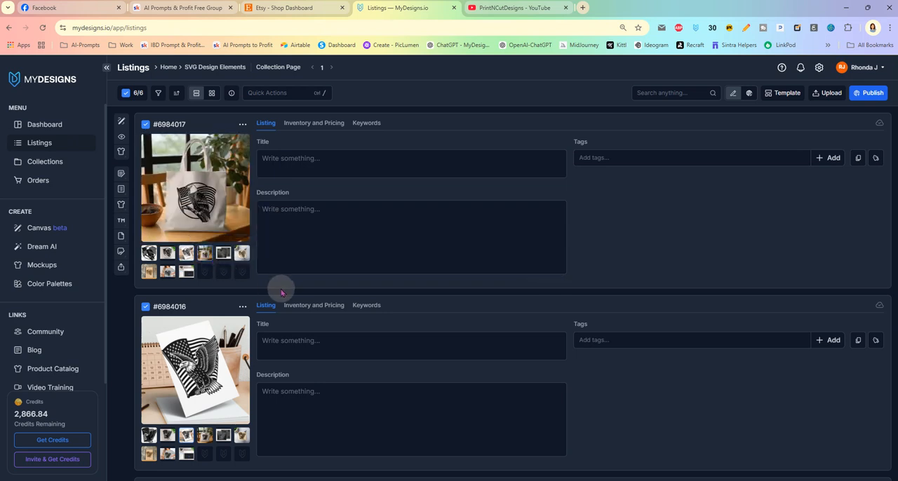
pyautogui.click(223, 253)
pyautogui.click(240, 257)
pyautogui.click(146, 275)
pyautogui.click(168, 272)
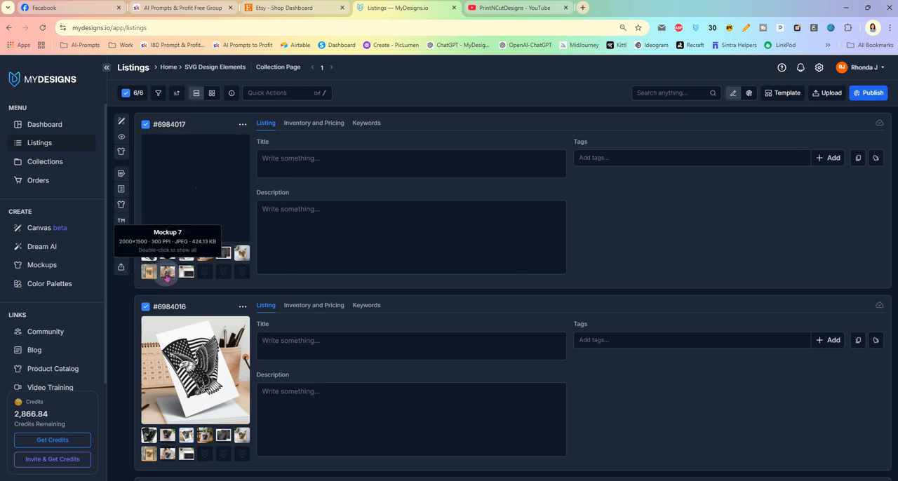
pyautogui.click(341, 245)
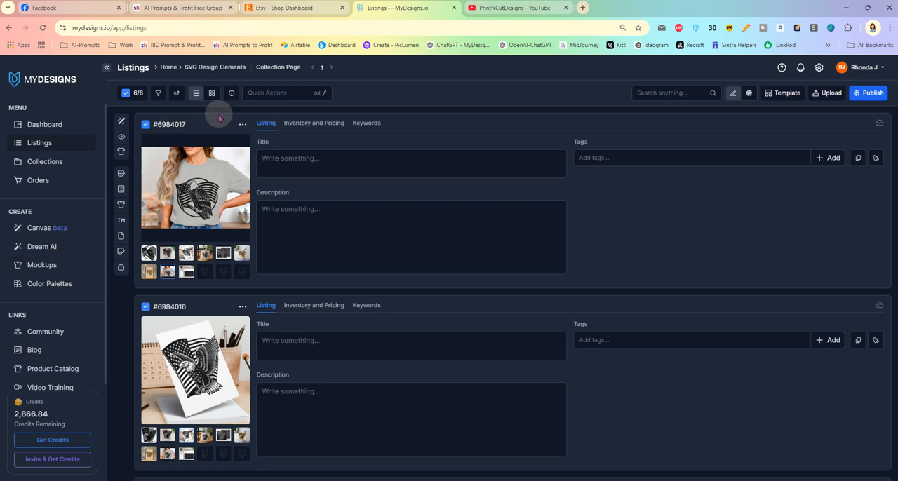
# - Place the listing's main eagle file on a blank Canvas and view its Effects and Transparency settings
pyautogui.click(278, 92)
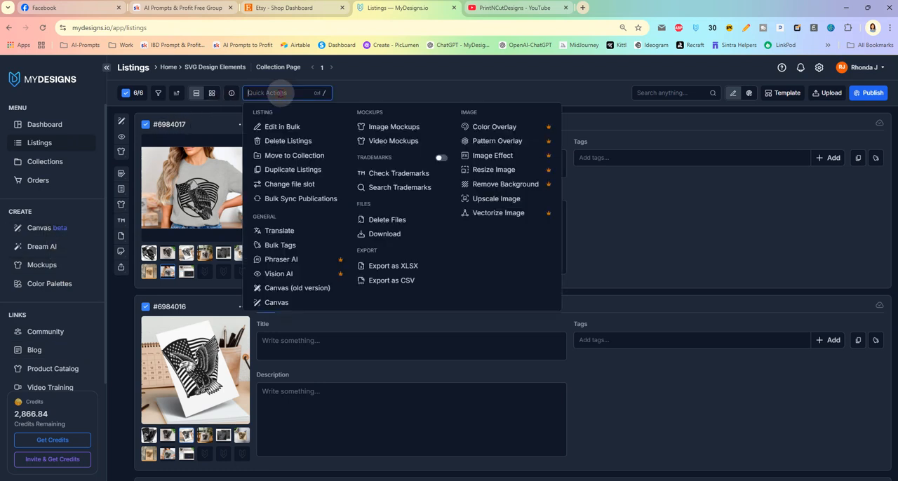
pyautogui.click(317, 303)
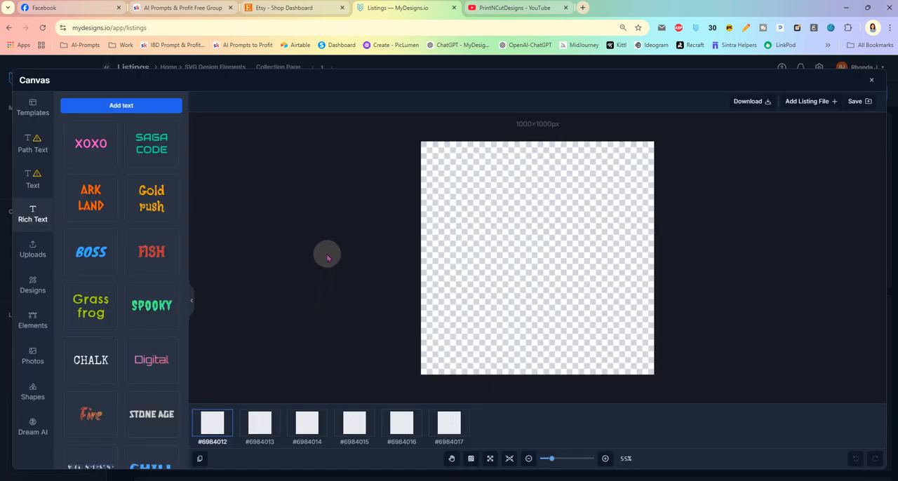
pyautogui.click(32, 289)
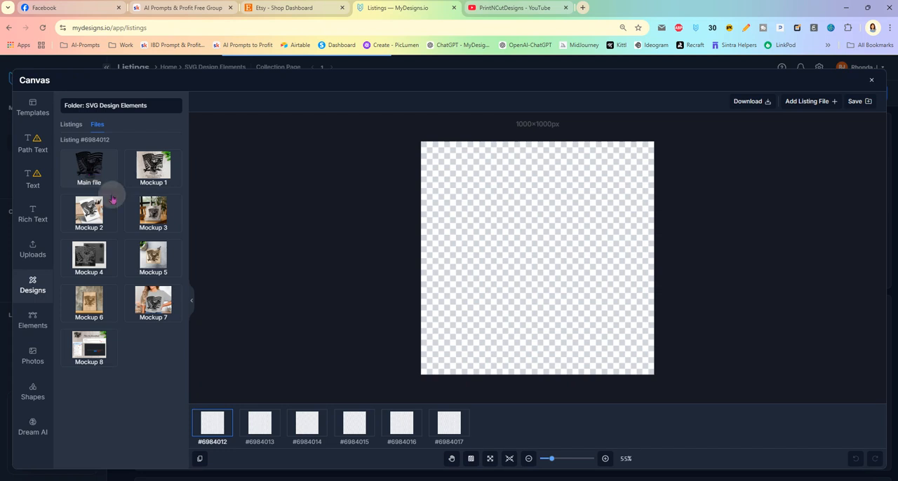
pyautogui.click(96, 176)
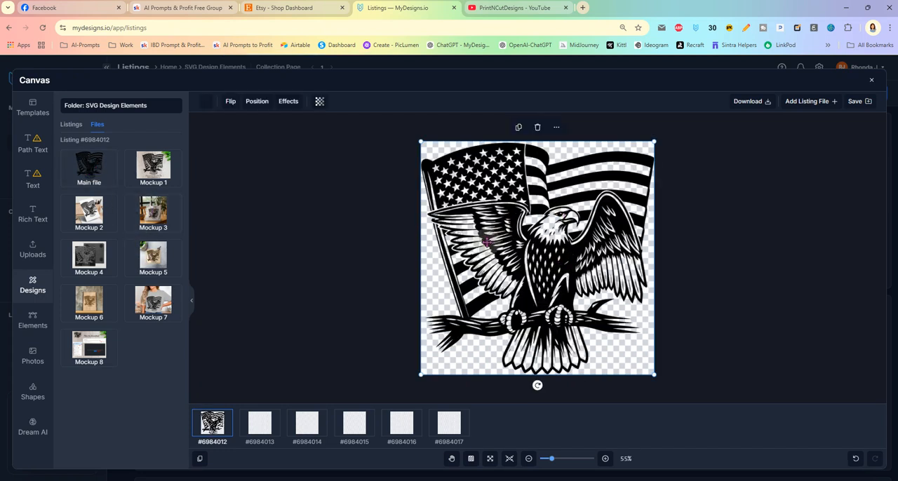
pyautogui.click(286, 104)
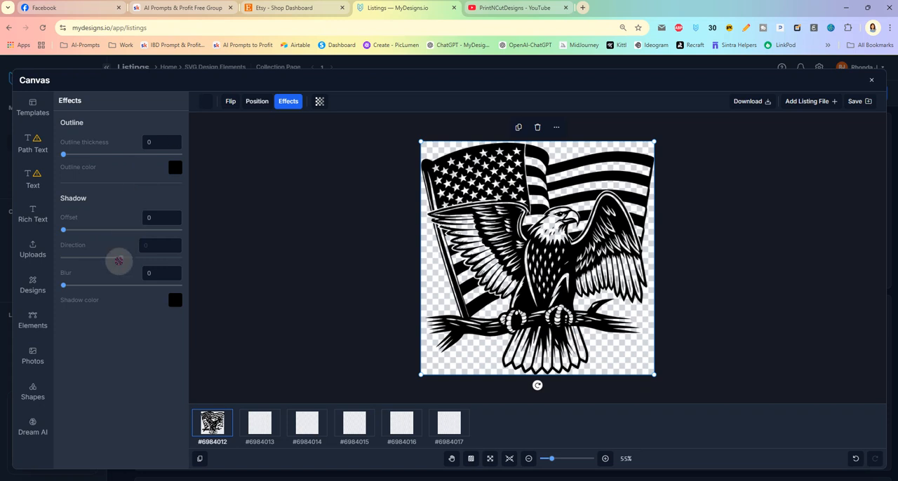
pyautogui.click(320, 103)
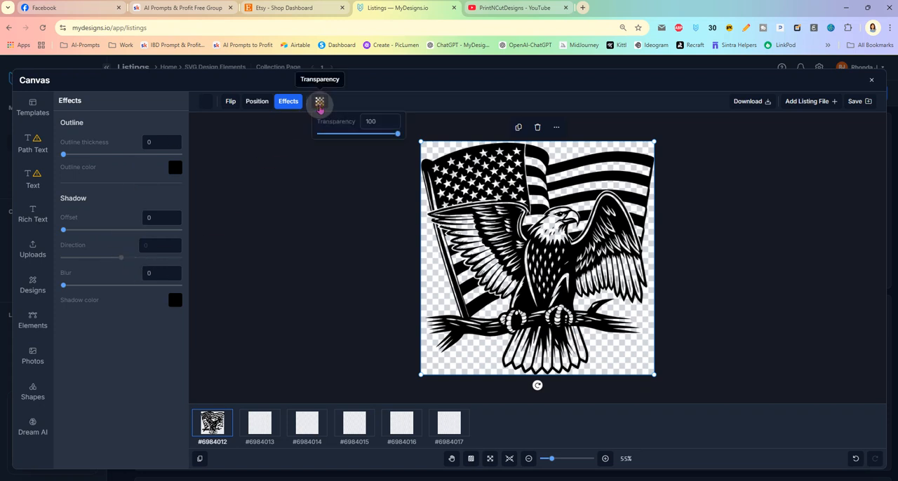
# - Replace the eagle design's solid black fill with a linear gradient and shift its green colour stop along the gradient bar
pyautogui.click(203, 102)
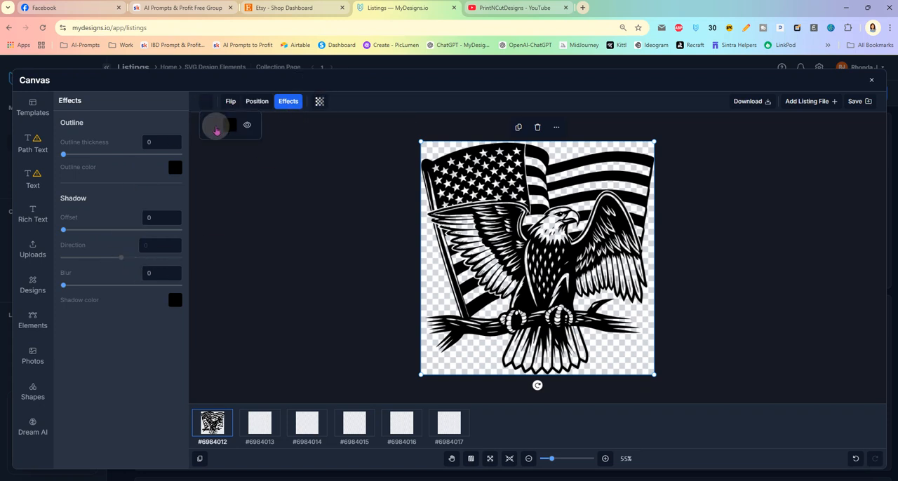
pyautogui.click(228, 125)
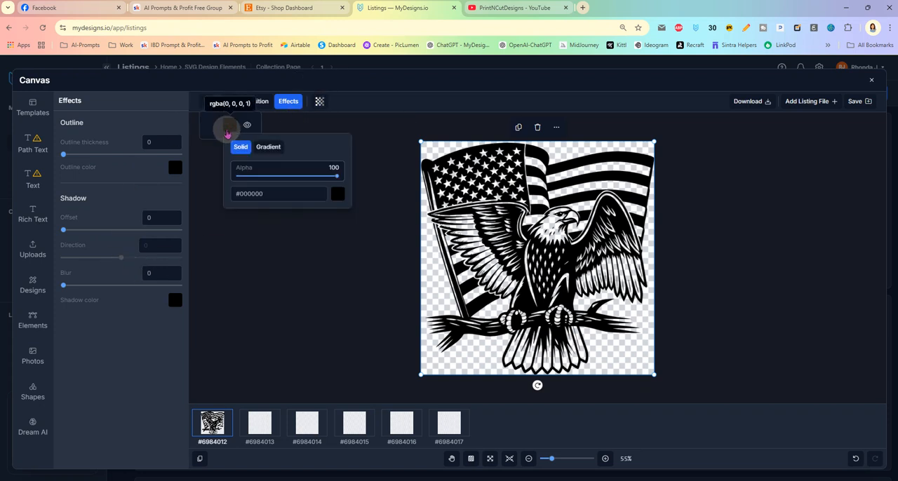
pyautogui.click(268, 146)
pyautogui.moveTo(259, 169)
pyautogui.mouseDown()
pyautogui.moveTo(307, 169)
pyautogui.moveTo(282, 171)
pyautogui.moveTo(324, 178)
pyautogui.moveTo(323, 186)
pyautogui.moveTo(283, 171)
pyautogui.moveTo(301, 168)
pyautogui.moveTo(317, 174)
pyautogui.moveTo(248, 167)
pyautogui.mouseUp()
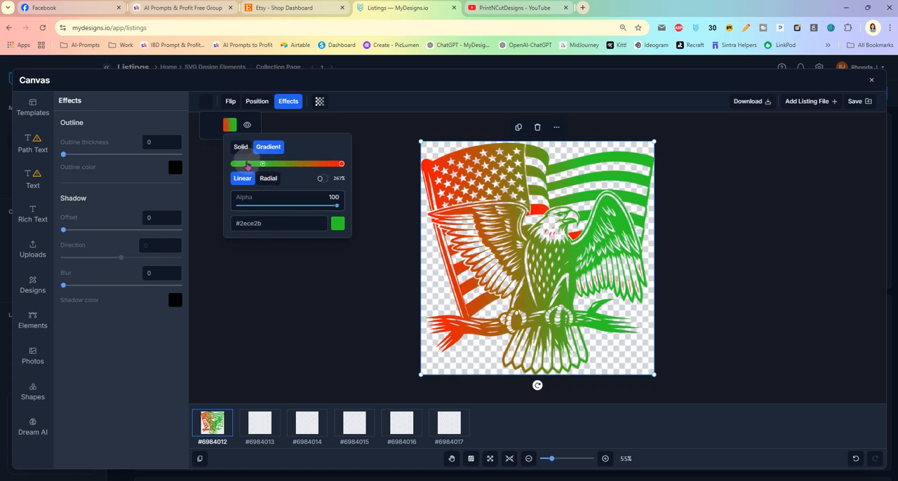
# - Add a middle gradient stop coloured #ce2c82 to the eagle design, then close the Canvas without saving
pyautogui.click(288, 165)
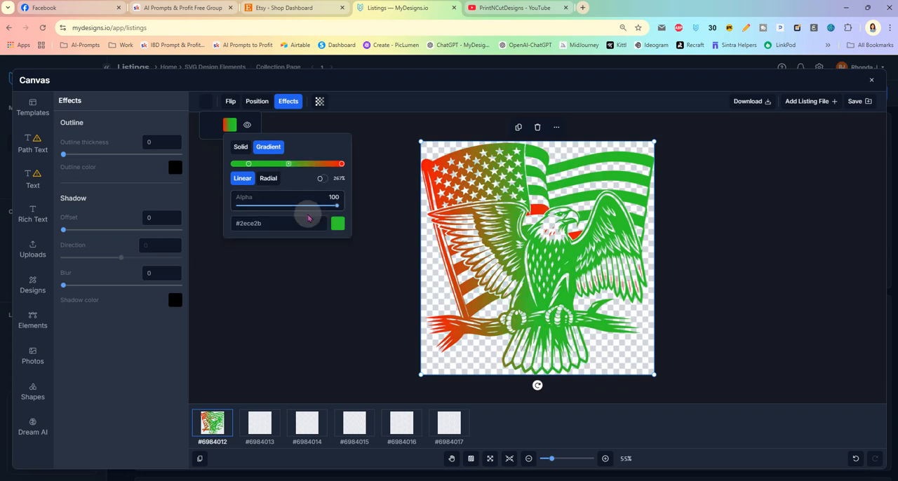
pyautogui.click(337, 223)
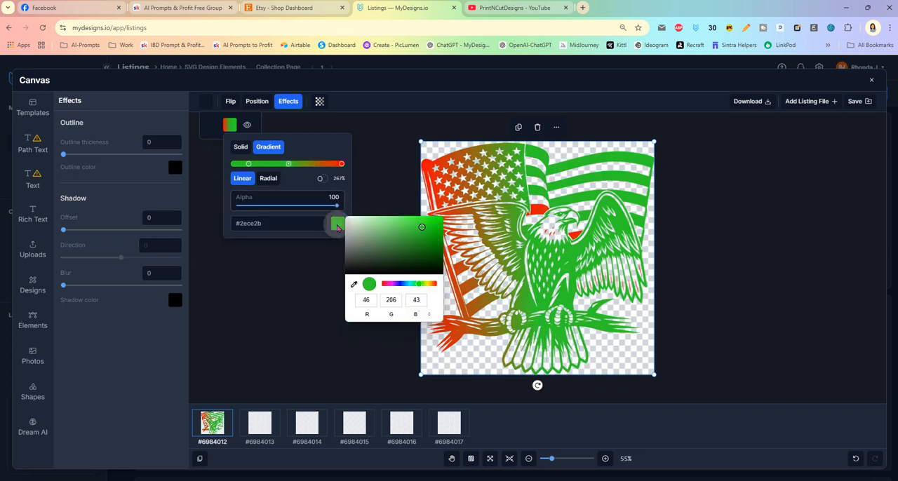
pyautogui.click(386, 284)
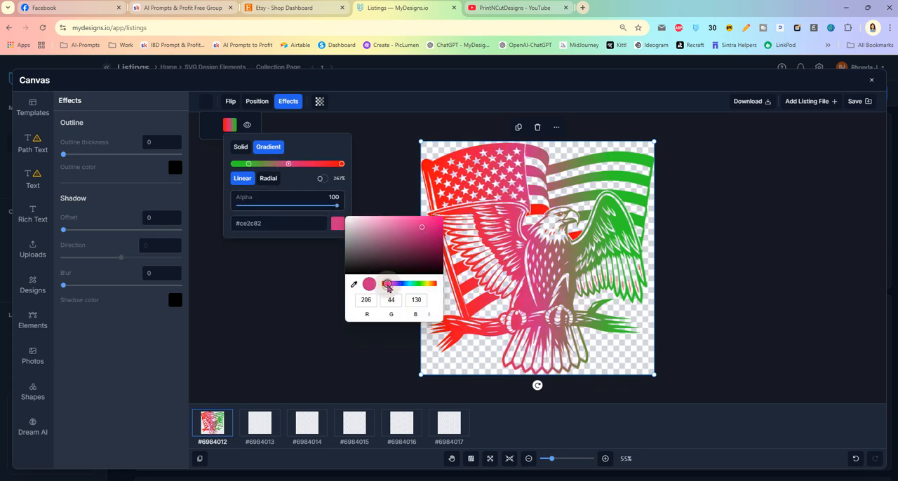
pyautogui.click(299, 177)
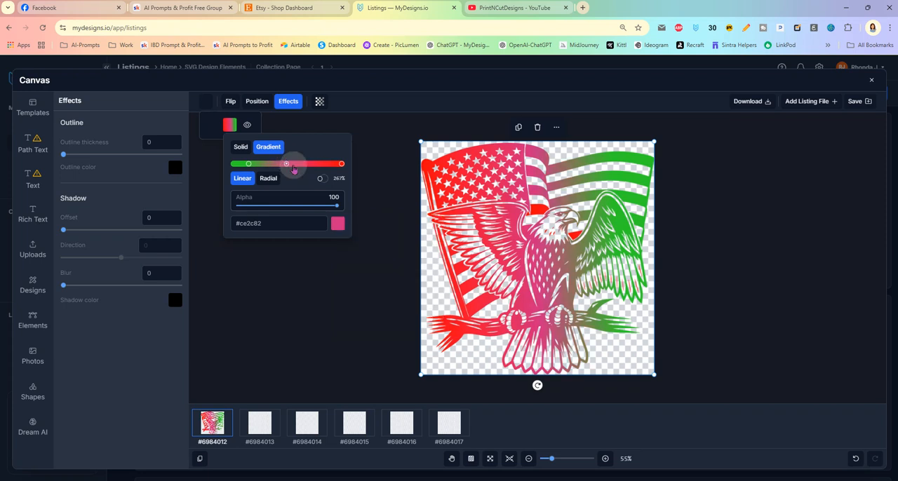
pyautogui.click(380, 138)
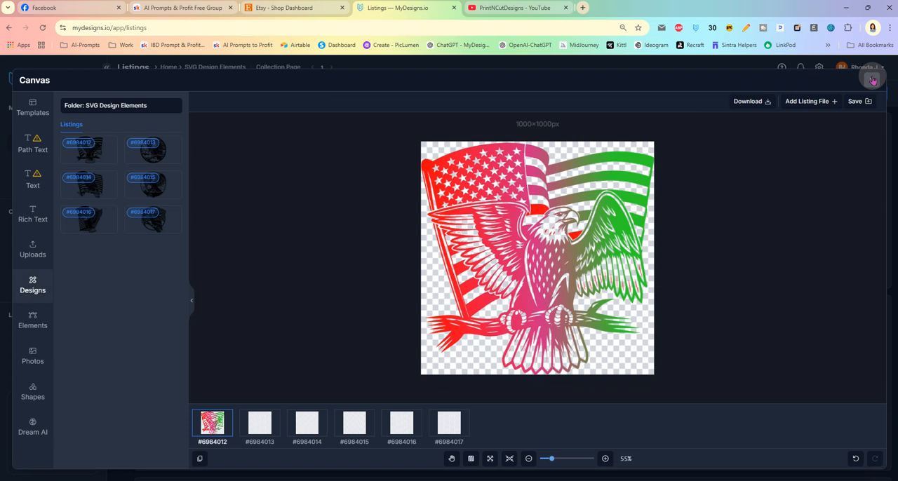
pyautogui.click(873, 81)
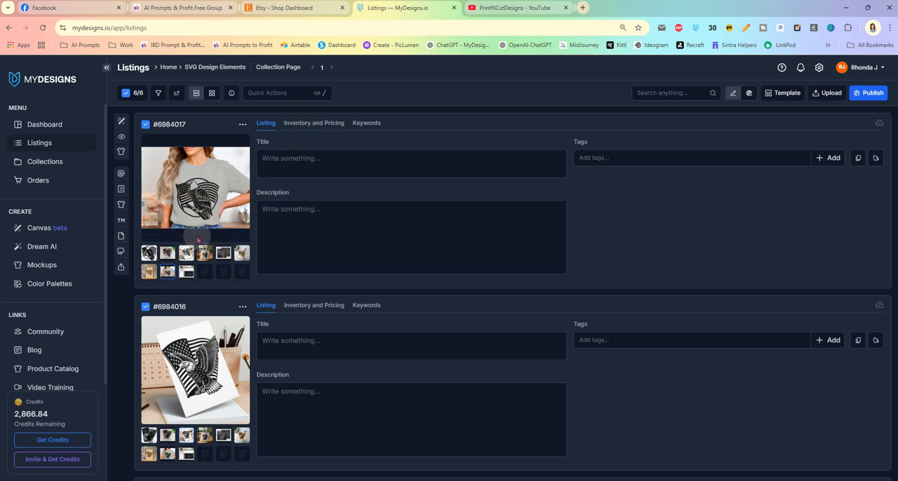
# - Generate titles, descriptions and tags for all six selected listings with Vision AI, using the product type Other specified as "SVG Design File"
pyautogui.click(294, 92)
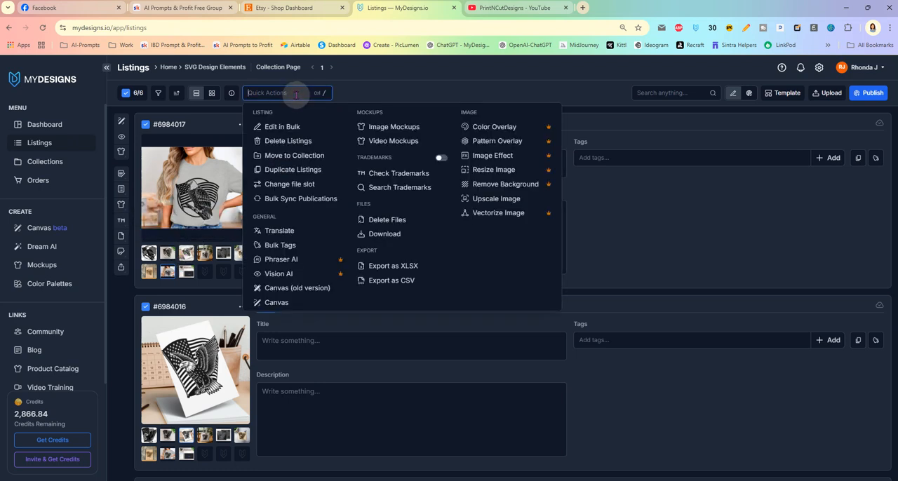
pyautogui.click(296, 274)
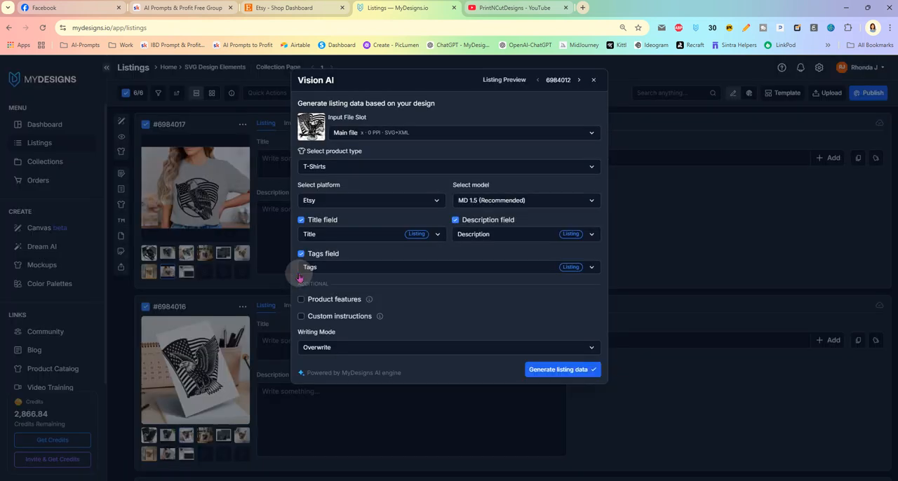
pyautogui.click(393, 171)
pyautogui.scroll(-5, 386, 225)
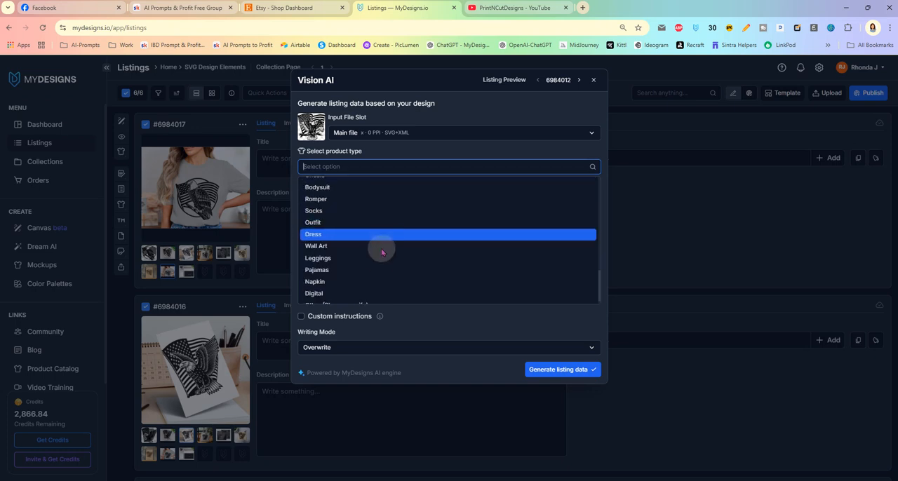
pyautogui.click(377, 296)
pyautogui.click(366, 203)
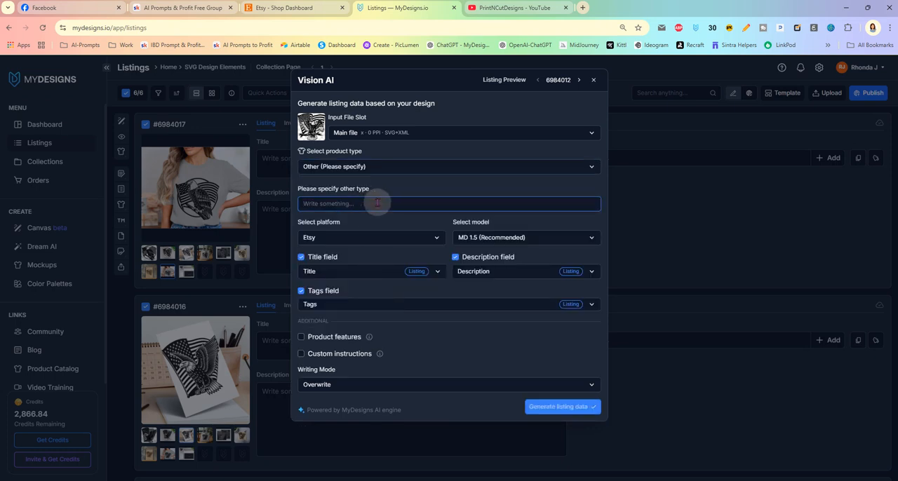
pyautogui.write('SVG Design File')
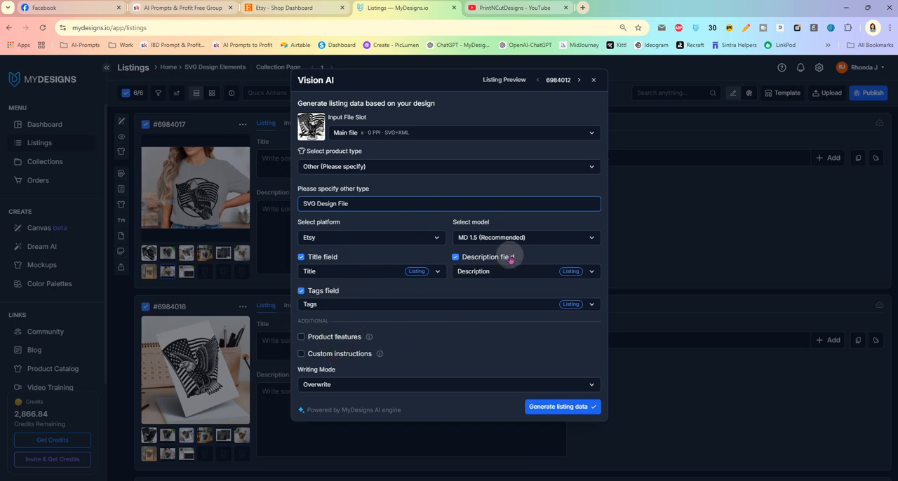
pyautogui.click(548, 408)
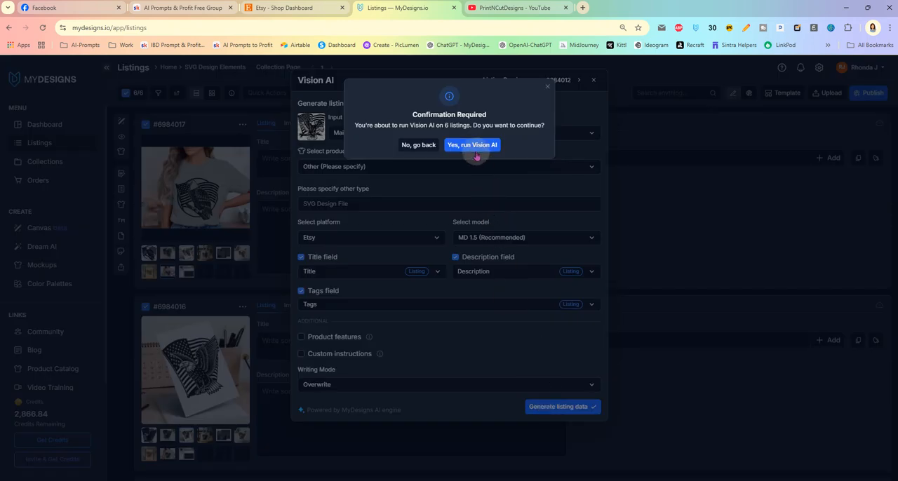
pyautogui.click(474, 146)
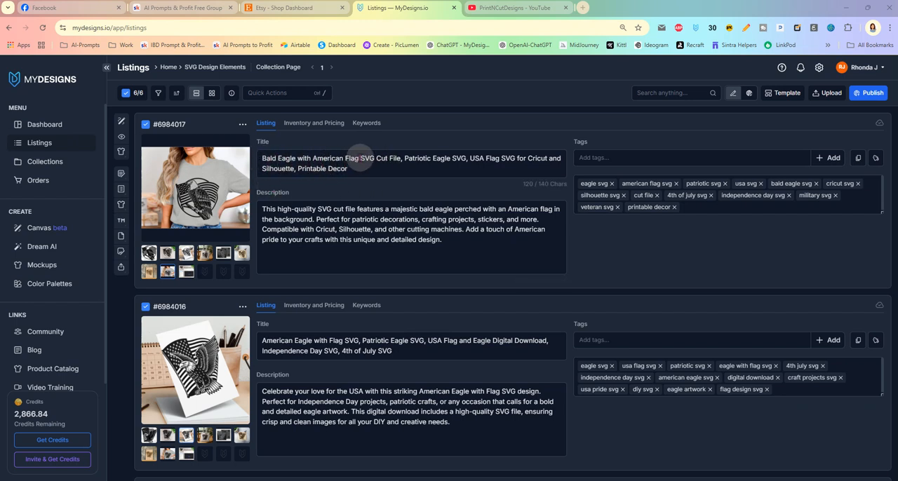
# - Review the generated titles, descriptions and tags down the listings, checking how SVG is capitalized in the titles
pyautogui.click(362, 159)
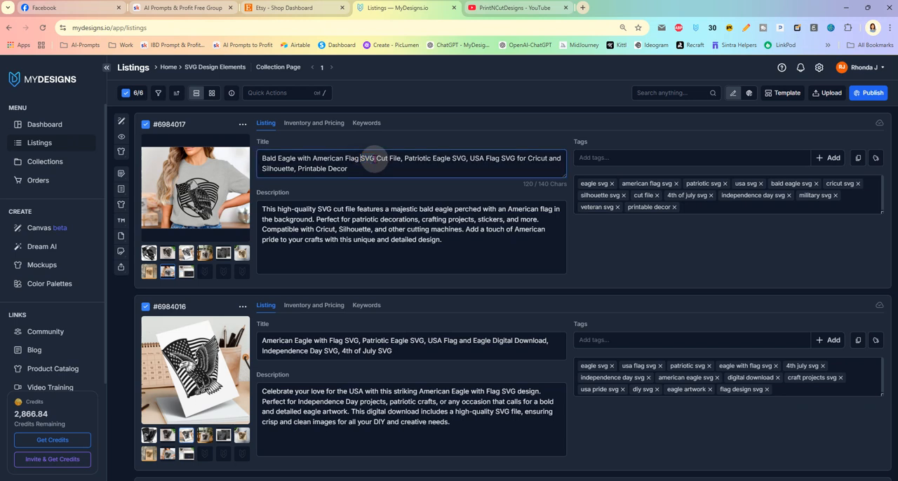
pyautogui.doubleClick(459, 157)
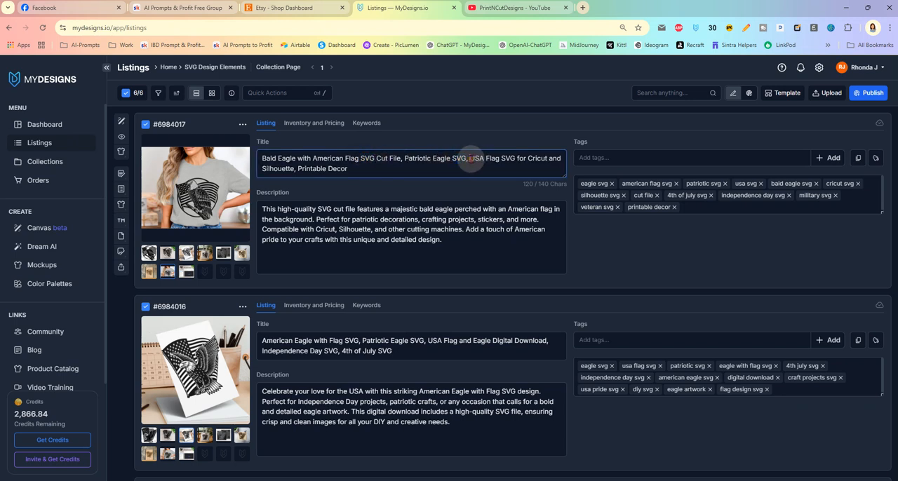
pyautogui.doubleClick(477, 159)
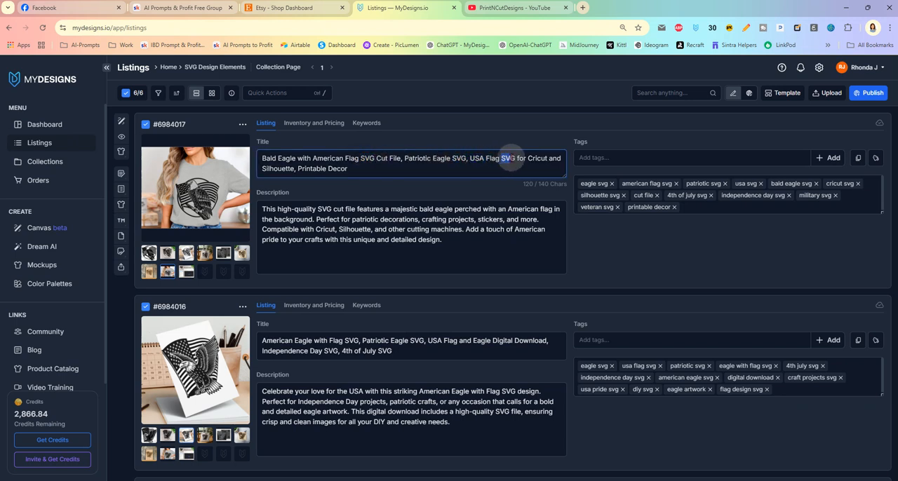
pyautogui.scroll(-1, 407, 279)
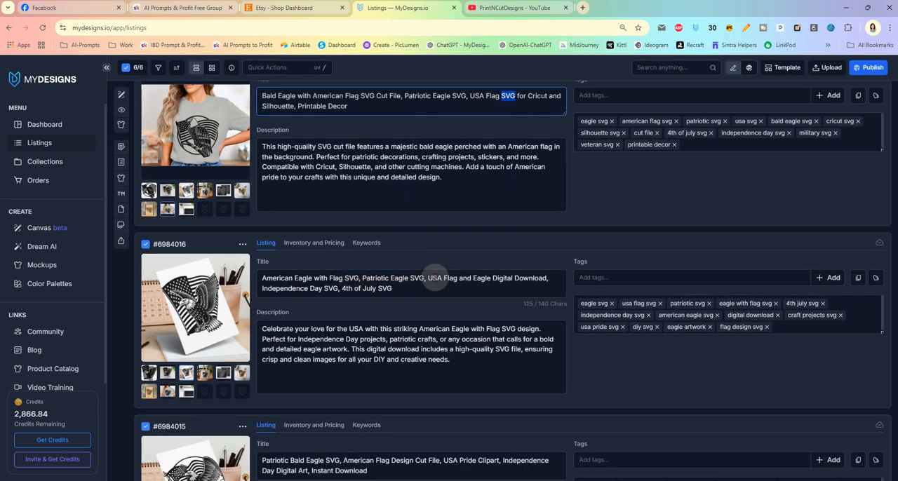
pyautogui.scroll(-2, 444, 302)
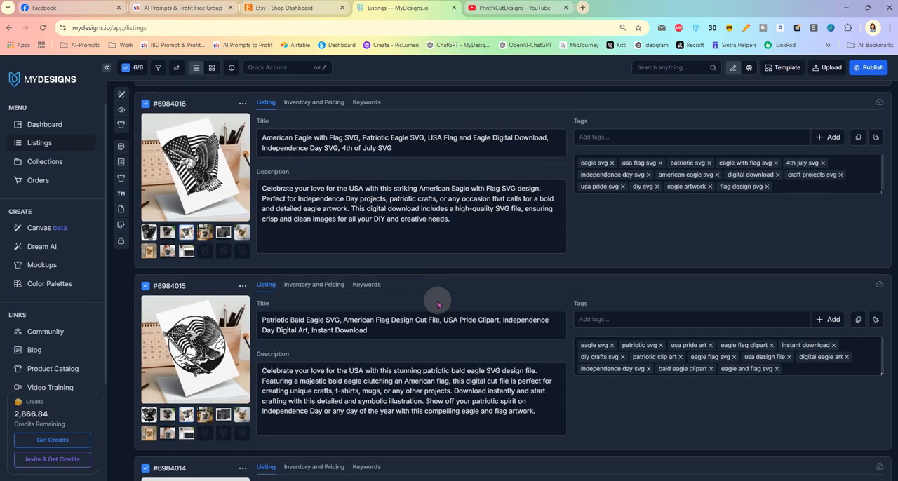
pyautogui.scroll(-1, 443, 305)
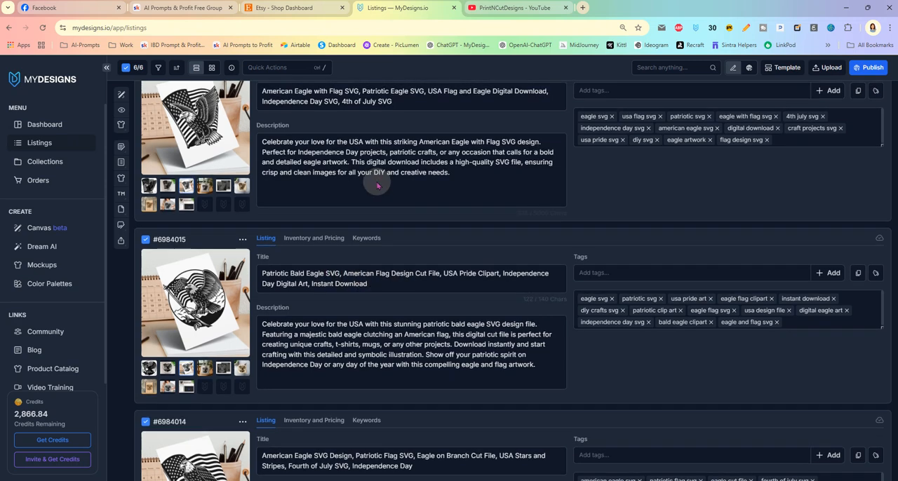
pyautogui.scroll(5, 377, 186)
# - Regenerate only the titles of all six listings with Vision AI, adding the custom instruction "do not capitalize svg in the titles"
pyautogui.click(291, 93)
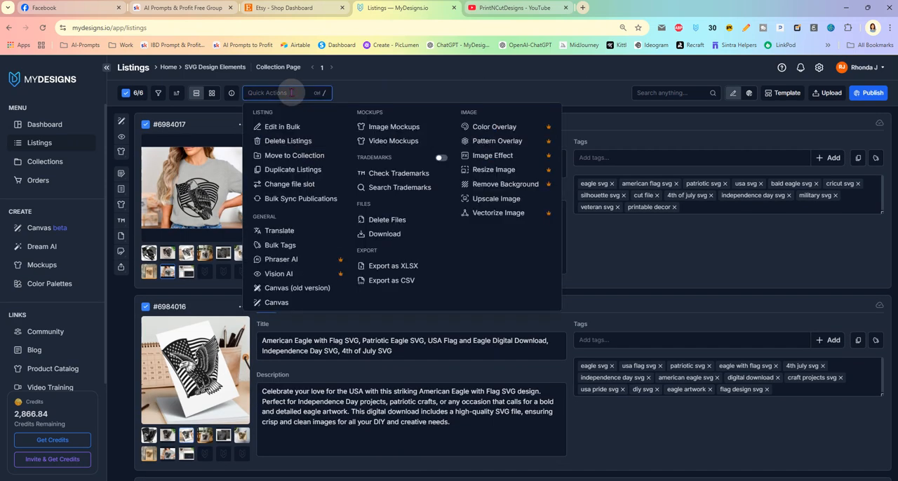
pyautogui.click(278, 274)
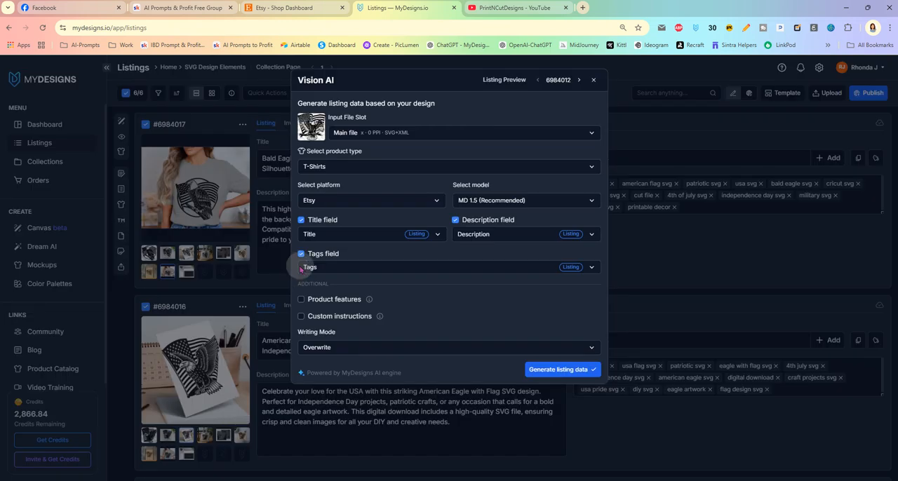
pyautogui.click(301, 254)
pyautogui.click(455, 220)
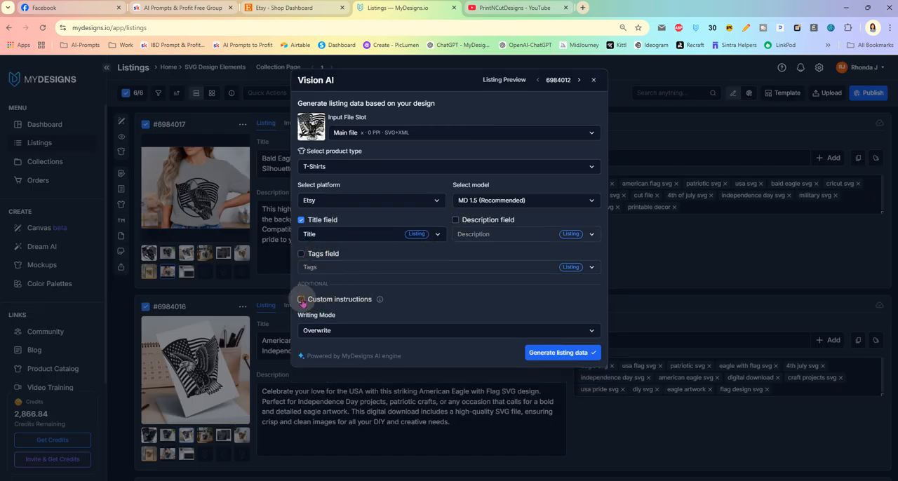
pyautogui.click(302, 299)
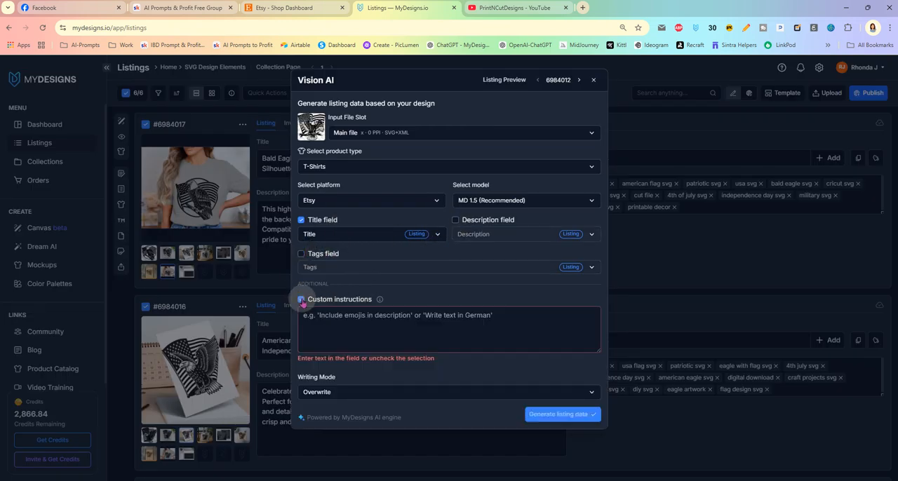
pyautogui.click(372, 351)
pyautogui.write('do')
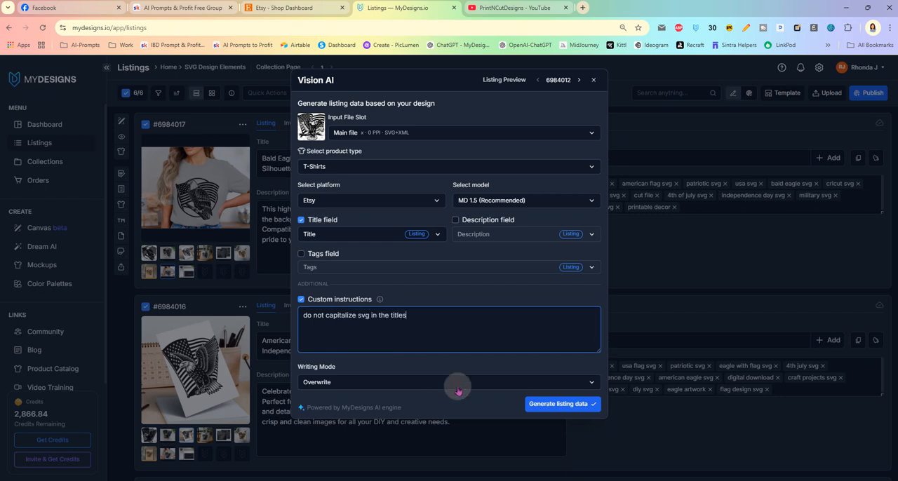
pyautogui.click(545, 405)
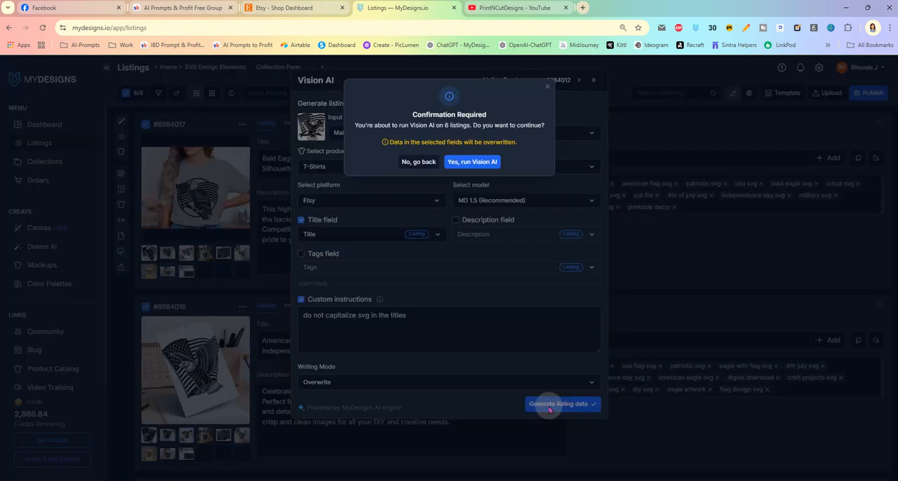
pyautogui.click(469, 161)
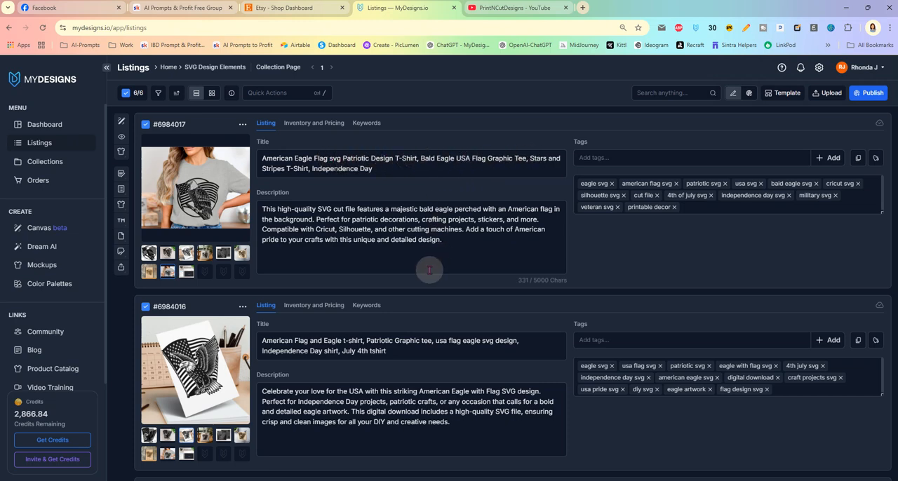
# - Review the regenerated titles and the tags down the listings, and check the first listing's inventory and pricing fields
pyautogui.scroll(-2, 431, 270)
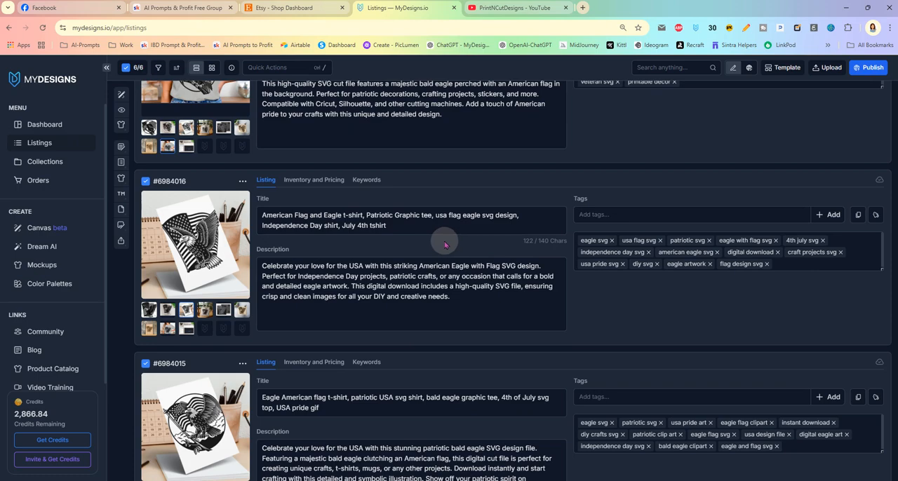
pyautogui.scroll(-4, 444, 244)
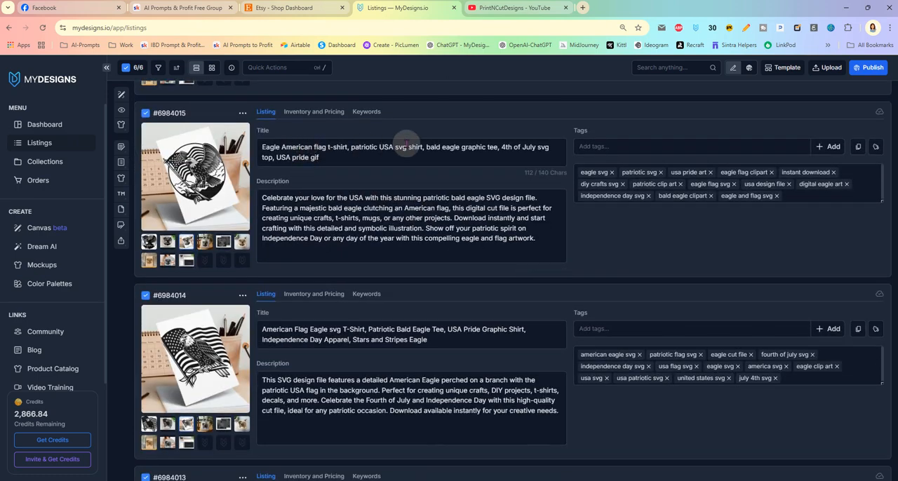
pyautogui.scroll(-3, 421, 210)
pyautogui.scroll(-4, 414, 263)
pyautogui.scroll(10, 387, 234)
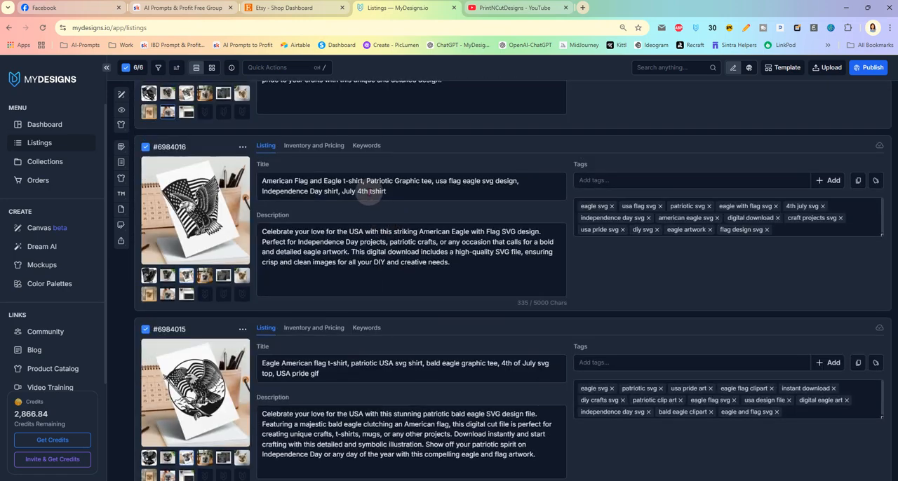
pyautogui.click(604, 209)
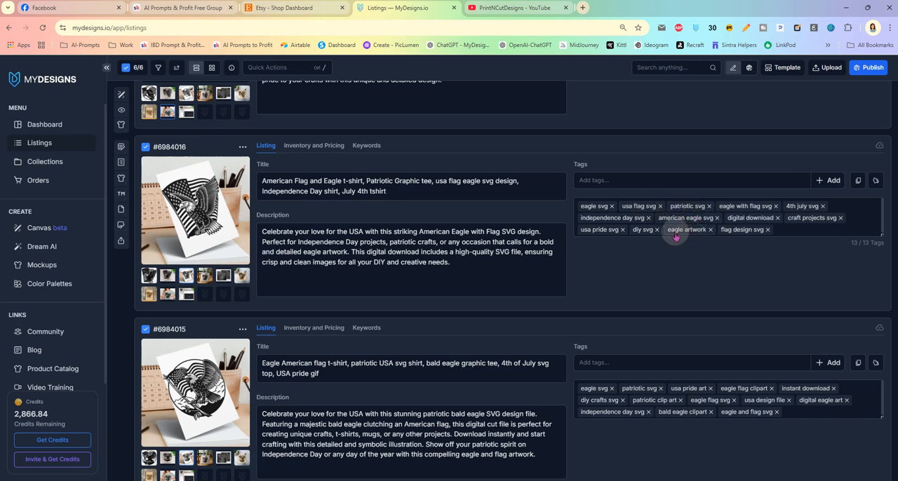
pyautogui.scroll(3, 428, 196)
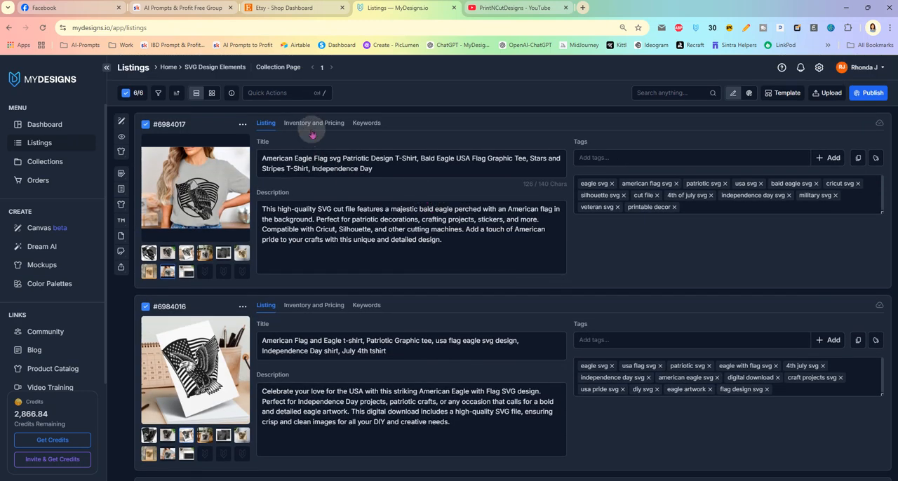
pyautogui.click(312, 125)
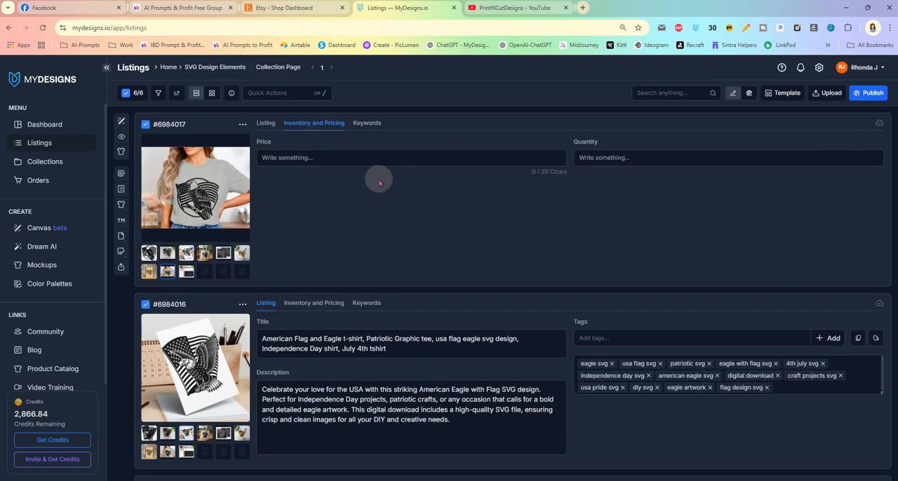
pyautogui.click(266, 122)
# - Bulk edit the selected listings to overwrite their Price with 2.50
pyautogui.click(274, 92)
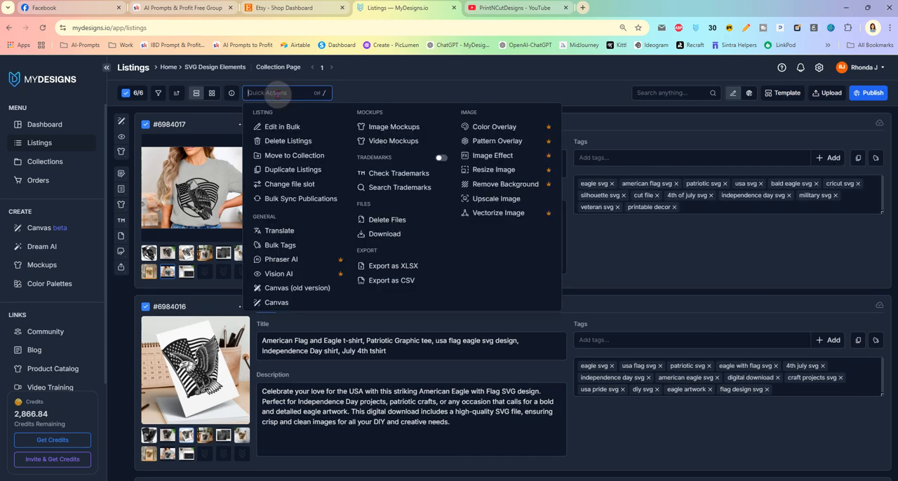
pyautogui.click(287, 128)
pyautogui.click(289, 119)
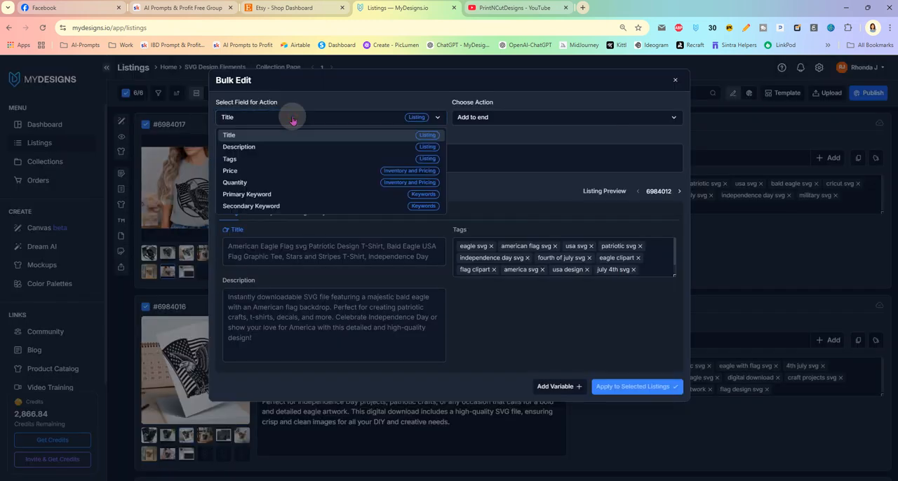
pyautogui.click(296, 177)
pyautogui.click(497, 117)
pyautogui.click(501, 158)
pyautogui.click(419, 152)
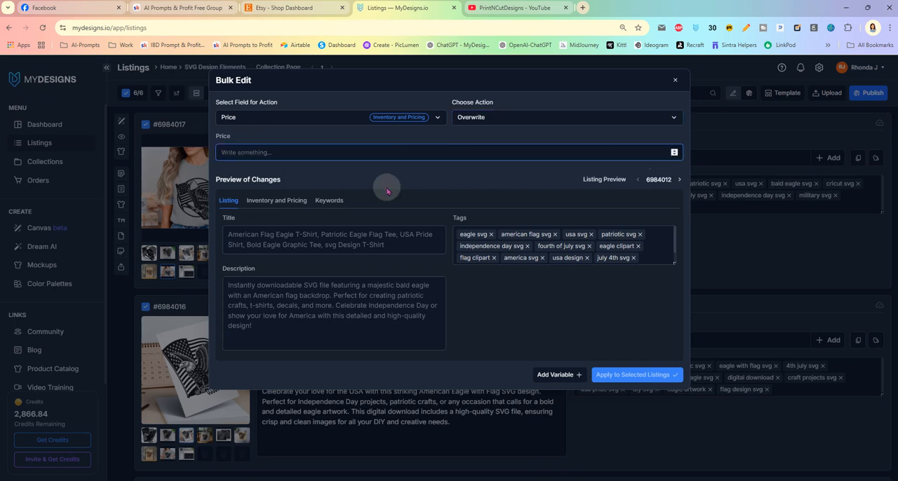
pyautogui.write('2.50')
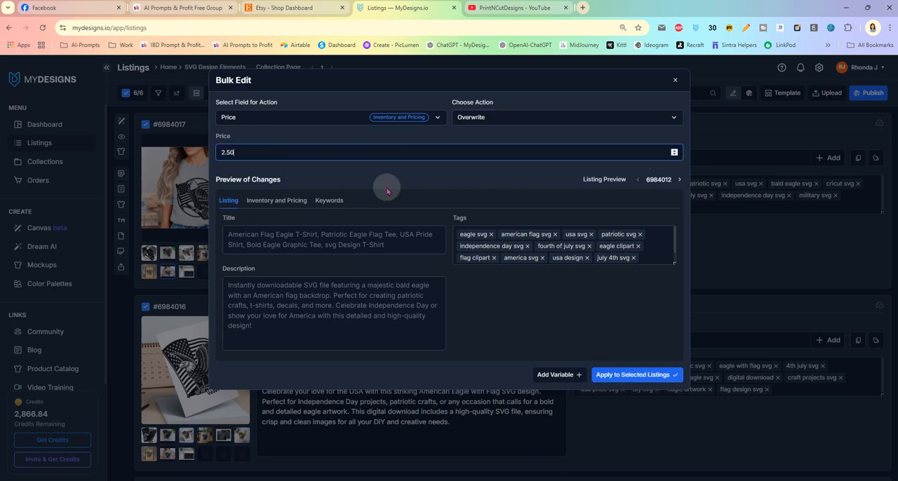
pyautogui.click(607, 372)
pyautogui.click(463, 145)
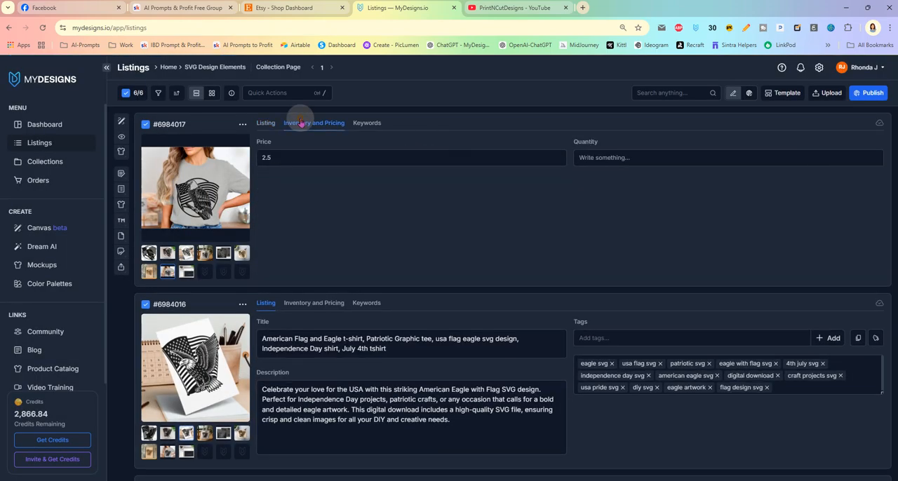
# - Bulk edit the selected listings to overwrite their Quantity with 999, and return the first listing to its Listing details
pyautogui.click(281, 92)
pyautogui.click(274, 124)
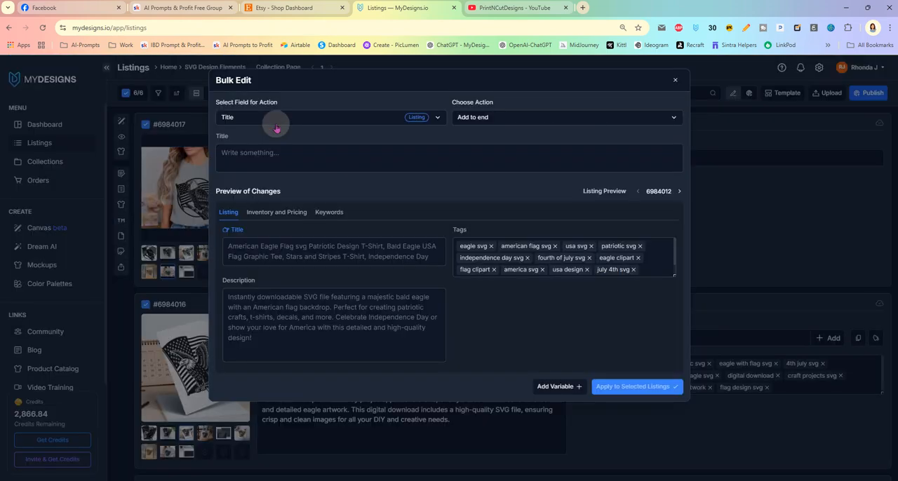
pyautogui.click(311, 116)
pyautogui.click(301, 182)
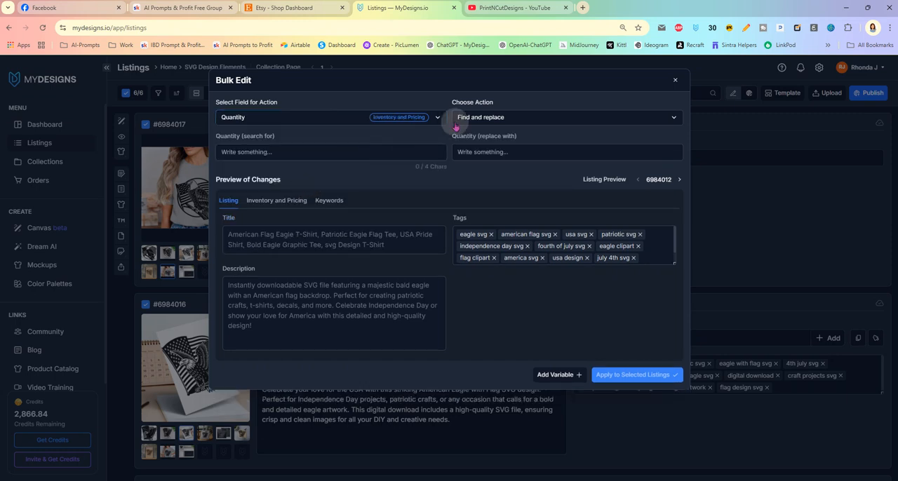
pyautogui.click(455, 122)
pyautogui.click(477, 158)
pyautogui.click(393, 151)
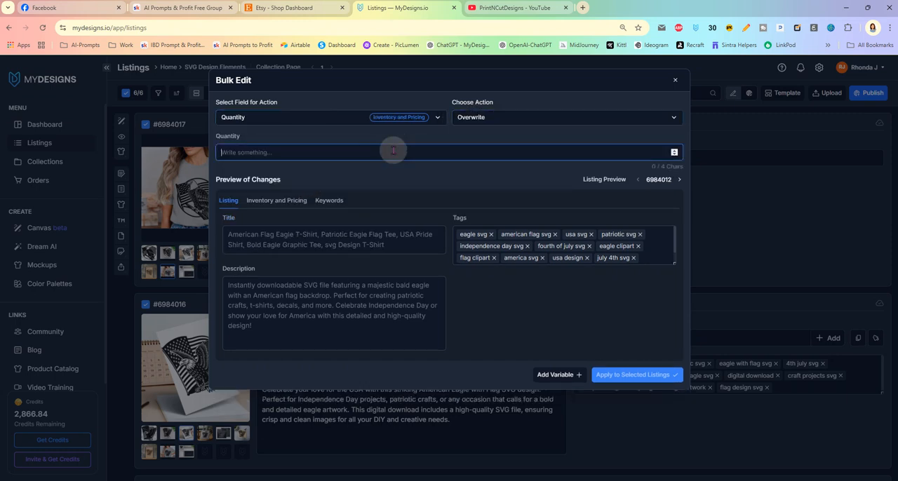
pyautogui.write('999')
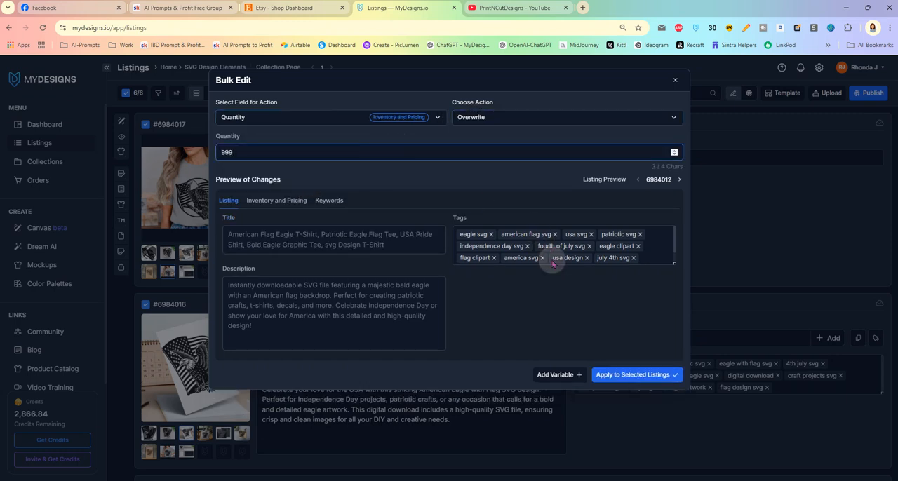
pyautogui.click(607, 373)
pyautogui.click(457, 145)
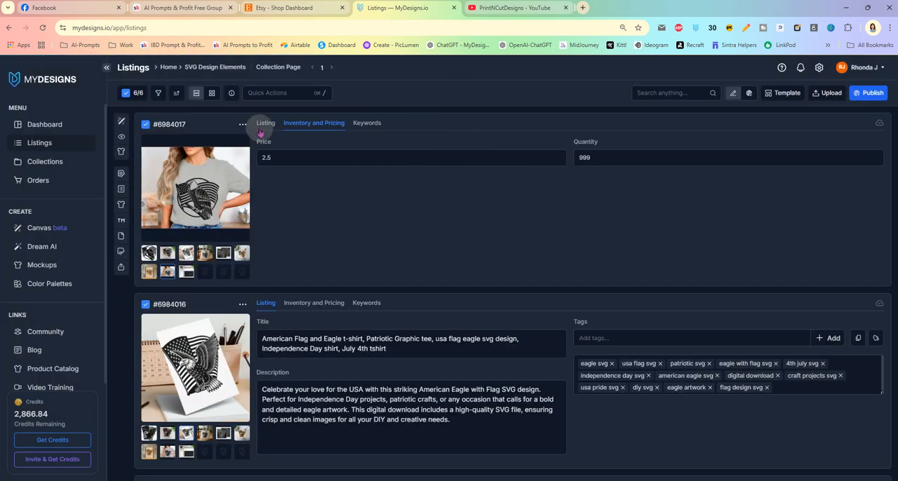
pyautogui.click(265, 123)
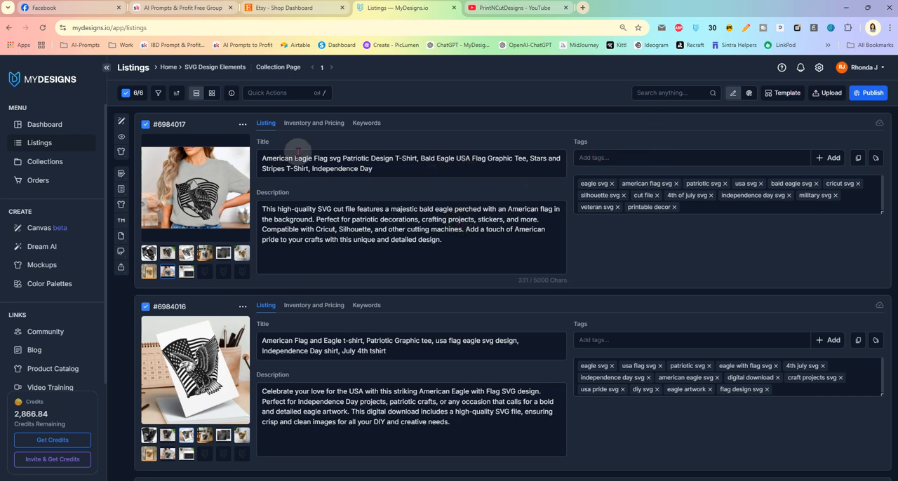
# - Start publishing the selected listings as Etsy digital products, converting the main file to SVG, DXF, EPS and PDF without JPEG and PNG
pyautogui.scroll(-5, 396, 282)
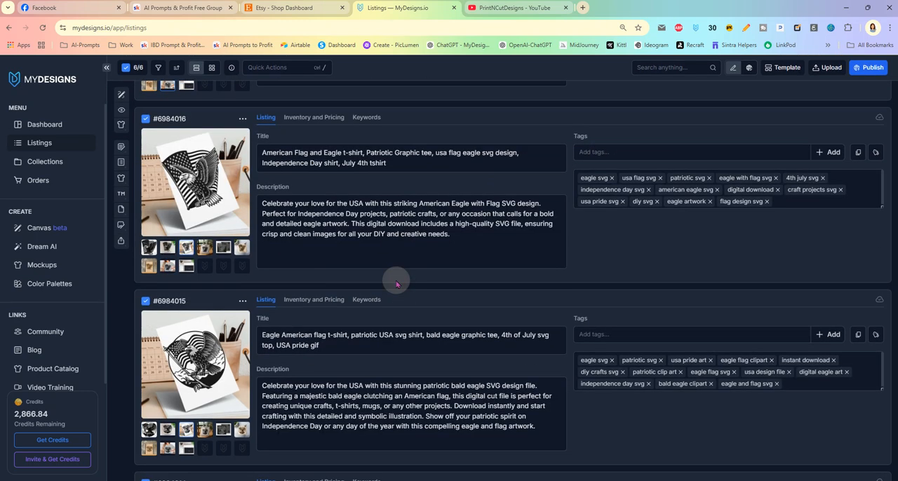
pyautogui.scroll(5, 396, 282)
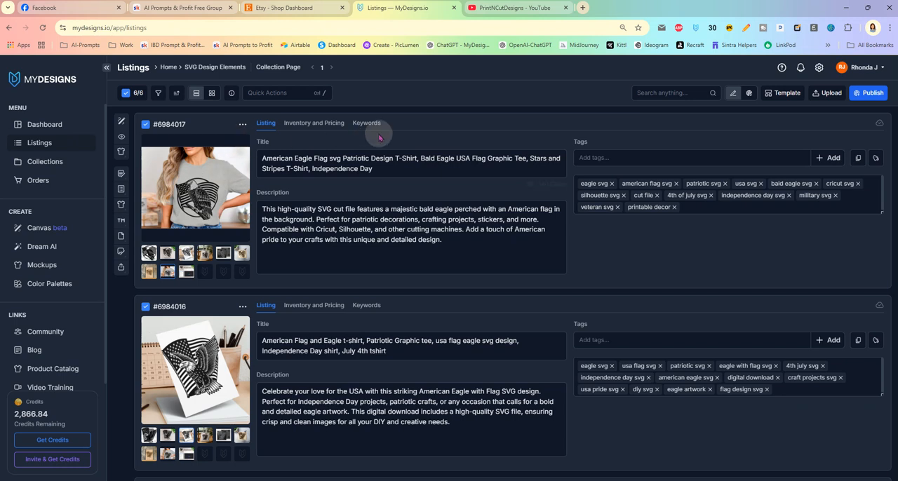
pyautogui.click(865, 99)
pyautogui.click(815, 231)
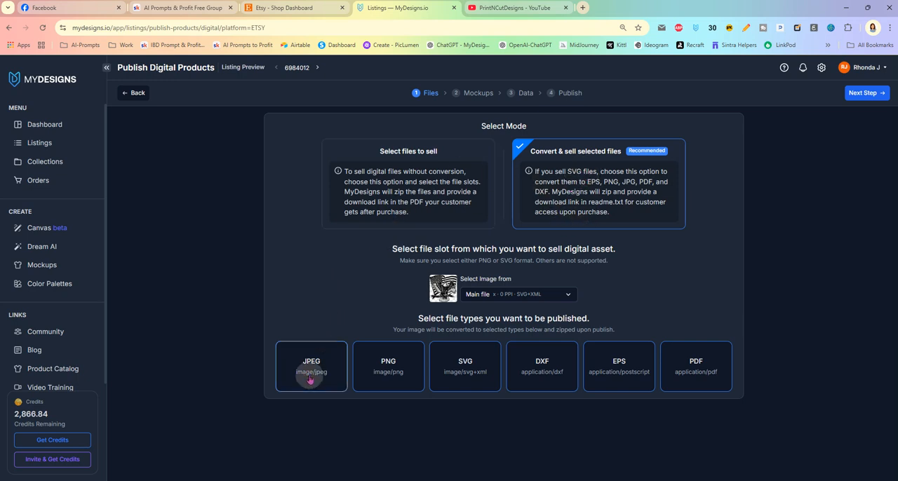
pyautogui.click(382, 373)
pyautogui.click(323, 372)
pyautogui.click(322, 372)
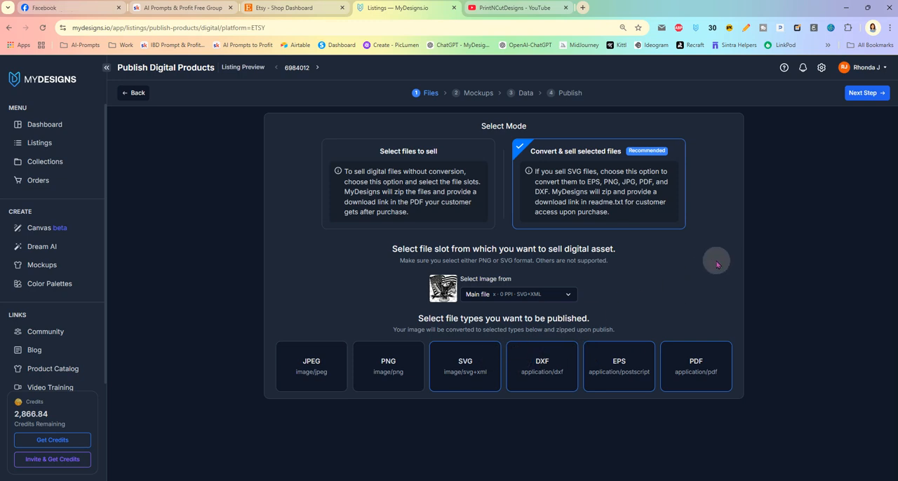
pyautogui.click(859, 98)
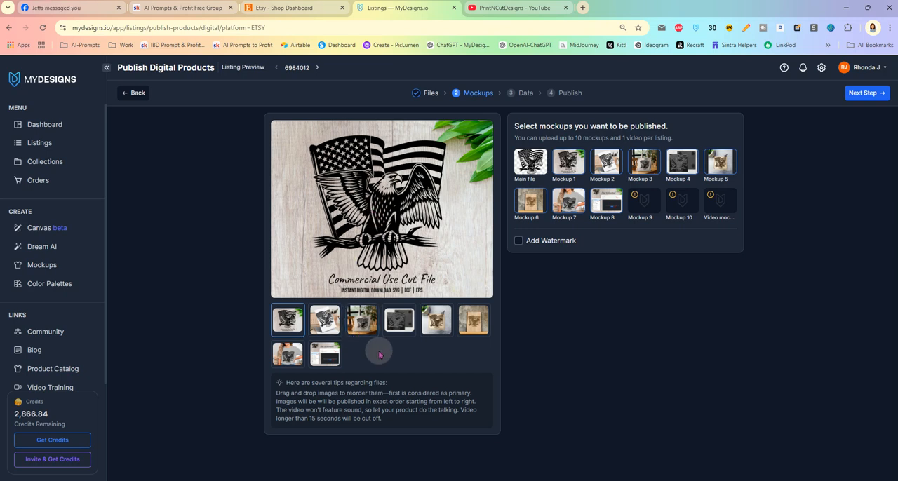
# - Reorder the mockups so Mockup 7 is second, Mockup 5 third and Mockup 4 fifth, and preview the how-to-download and primary images
pyautogui.moveTo(308, 343); pyautogui.dragTo(322, 327)
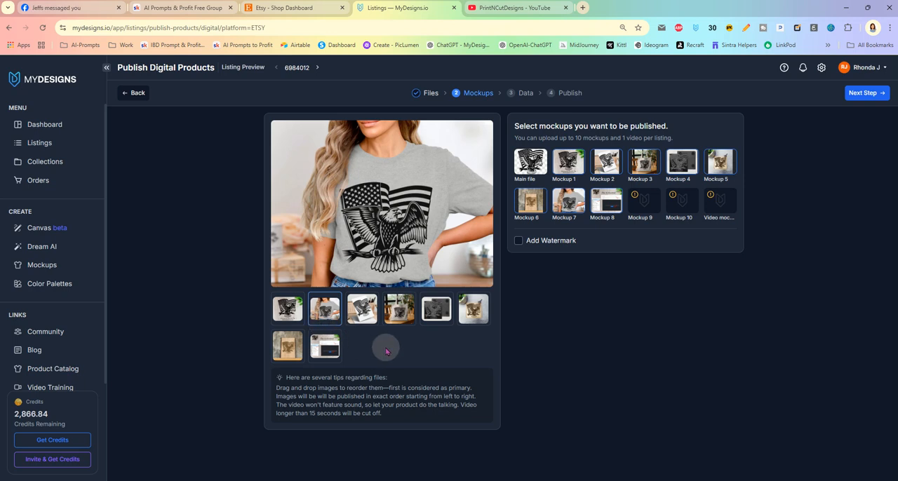
pyautogui.moveTo(474, 314); pyautogui.dragTo(369, 315)
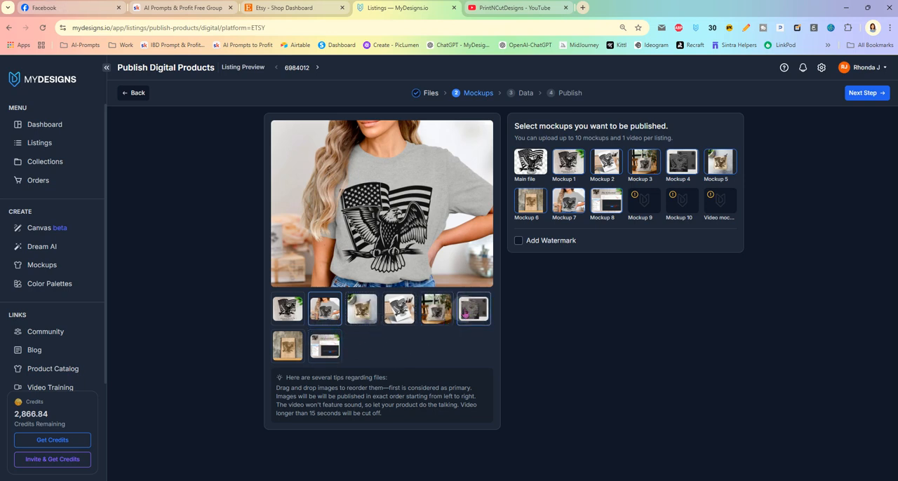
pyautogui.moveTo(471, 314); pyautogui.dragTo(432, 314)
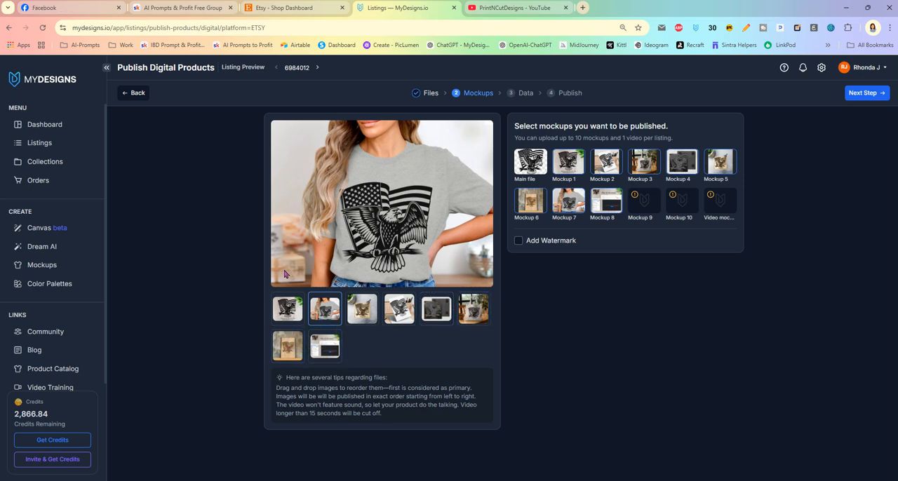
pyautogui.click(325, 353)
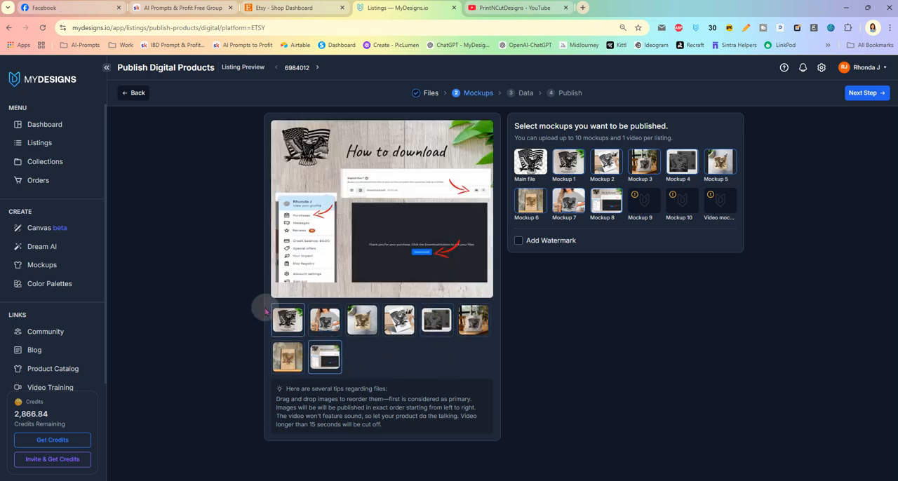
pyautogui.click(285, 321)
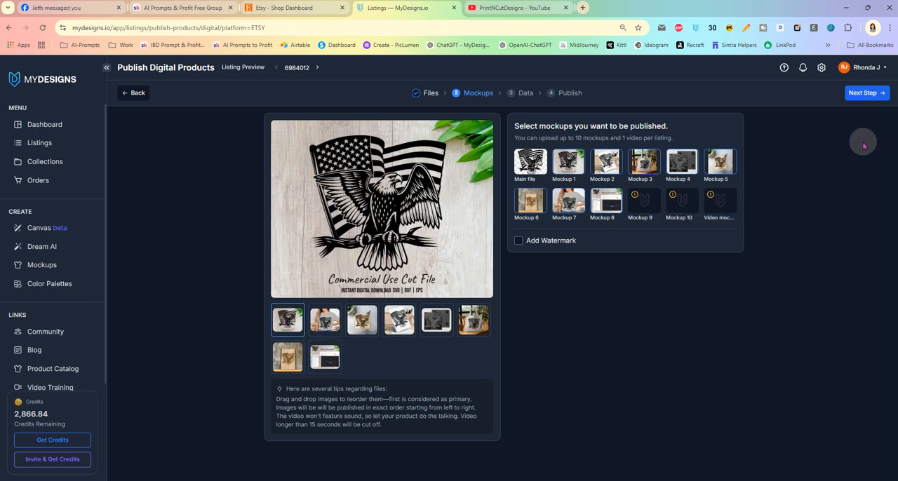
# - Accept the listing data, publish the listings to the PrintNCutDesigns Etsy store in the Digital category, and check the job notifications
pyautogui.click(864, 96)
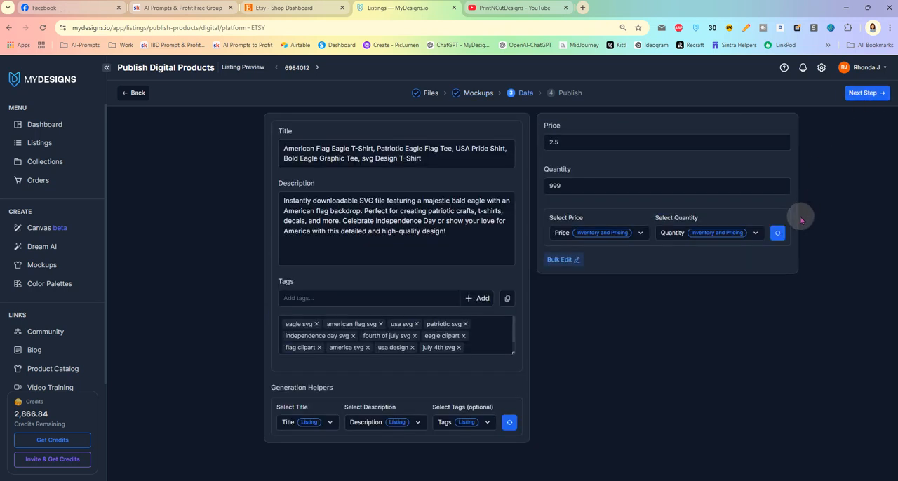
pyautogui.click(864, 95)
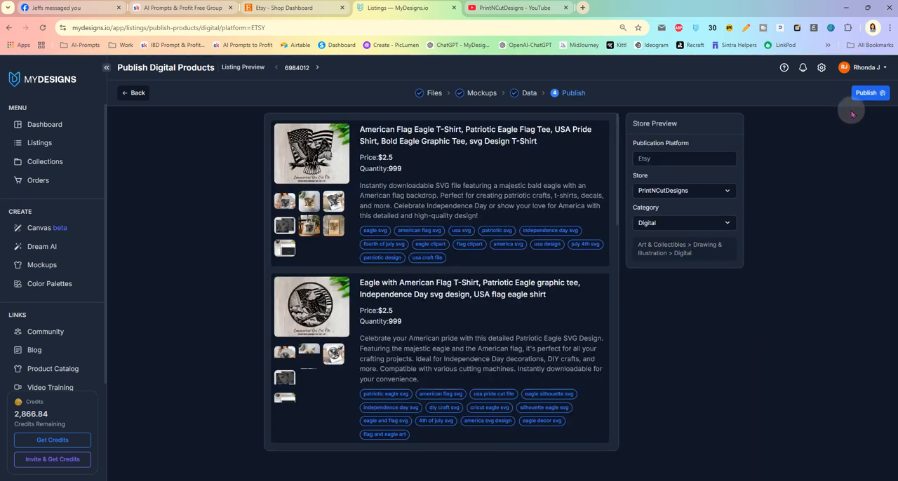
pyautogui.click(867, 93)
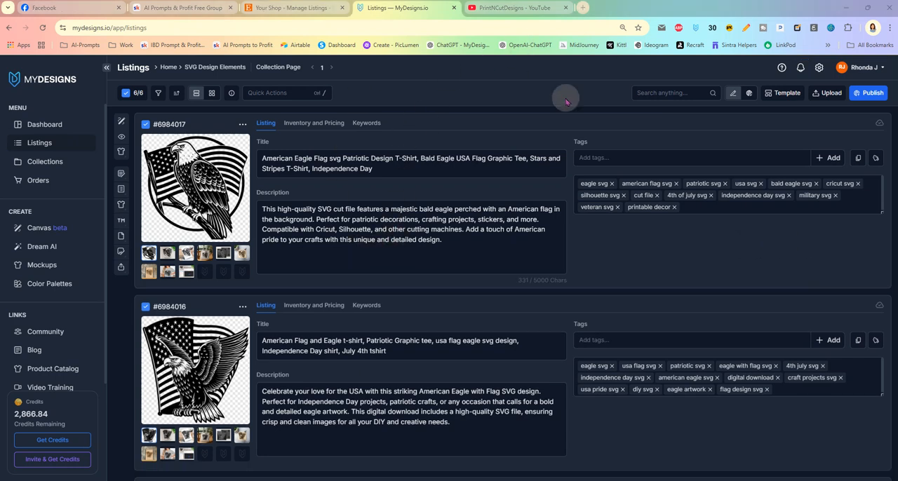
pyautogui.click(801, 68)
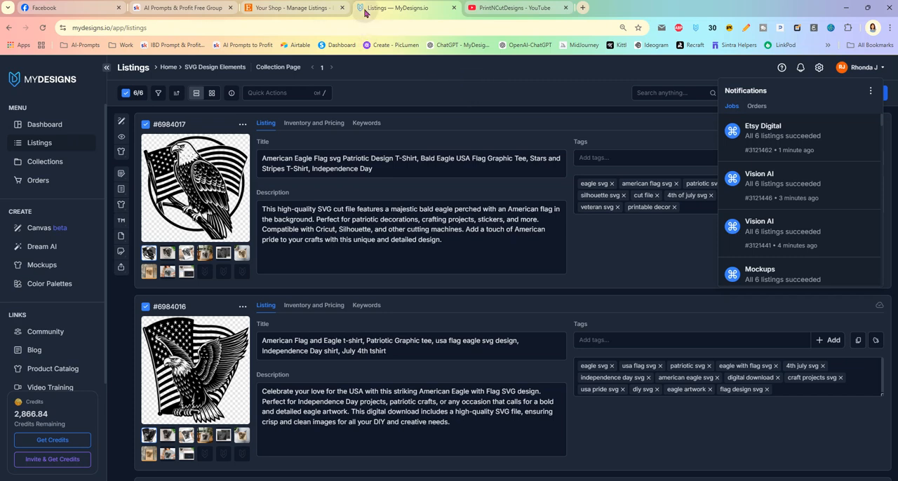
# - Switch to the Etsy Shop Manager, filter the listings to Draft and look over the eagle drafts
pyautogui.click(311, 7)
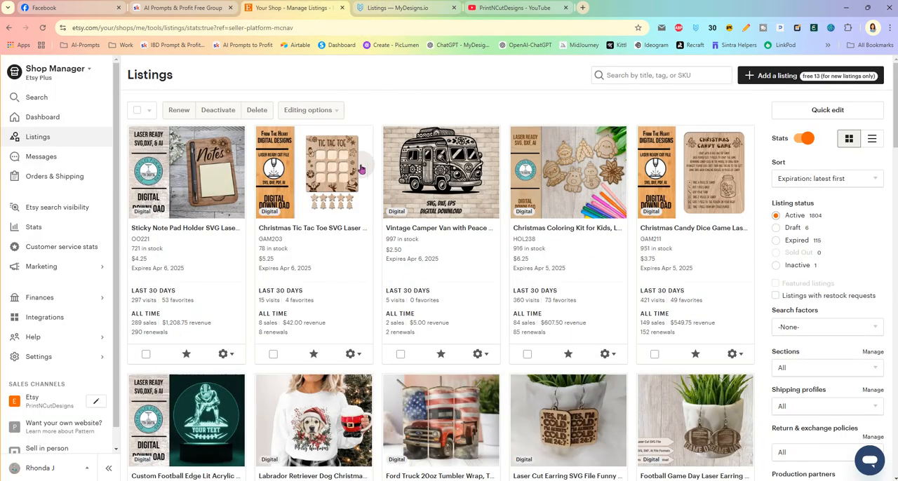
pyautogui.click(795, 229)
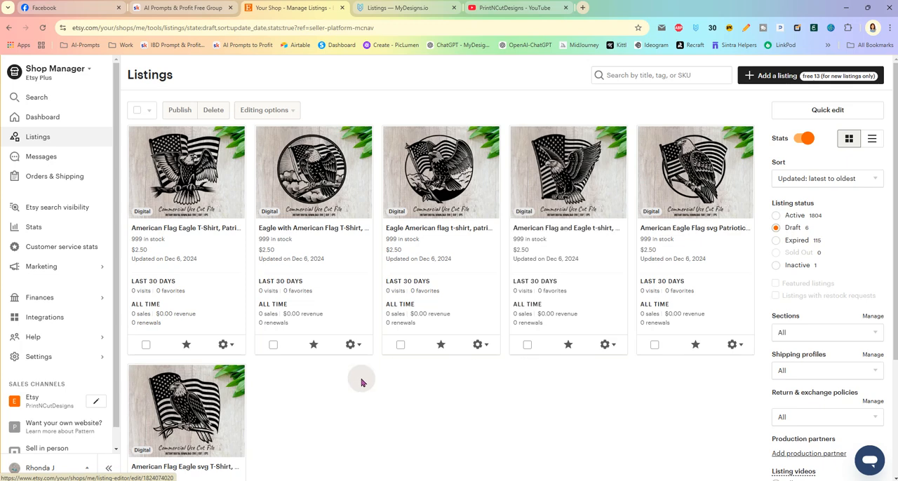
pyautogui.scroll(-3, 351, 381)
pyautogui.scroll(3, 343, 341)
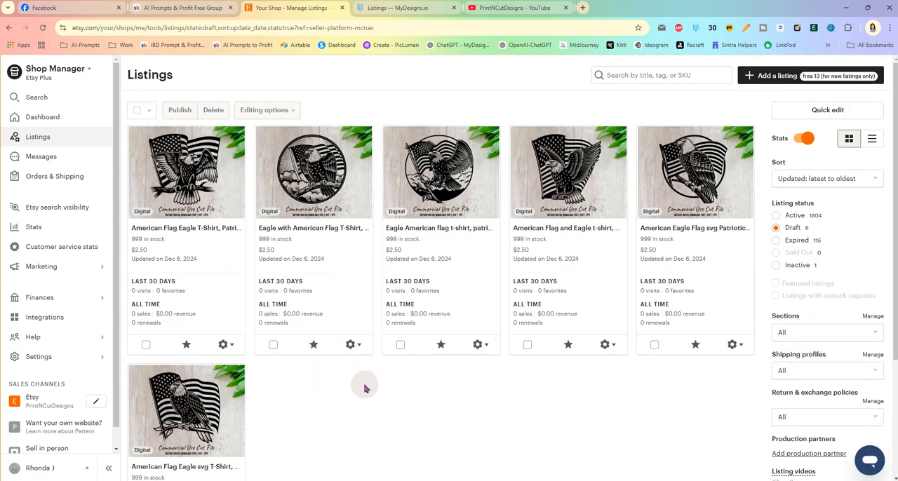
# - Select all six draft listings and change their section to SVG Design Elements
pyautogui.click(137, 110)
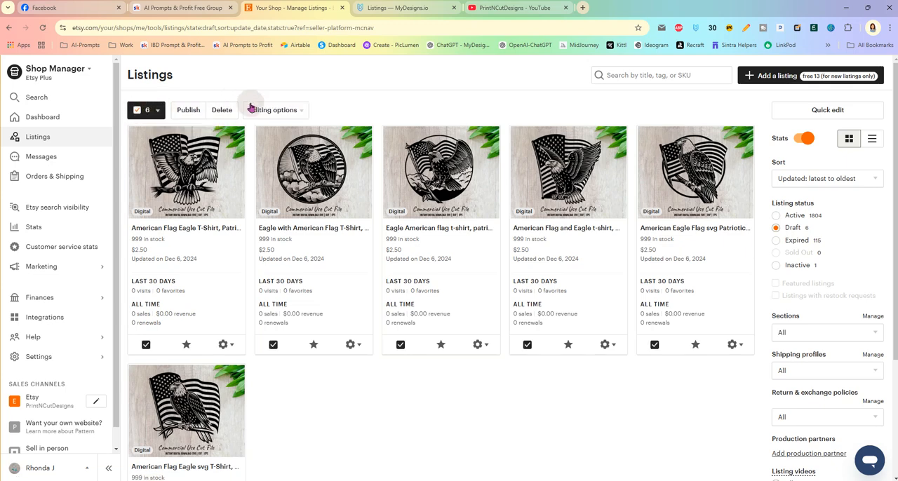
pyautogui.click(289, 111)
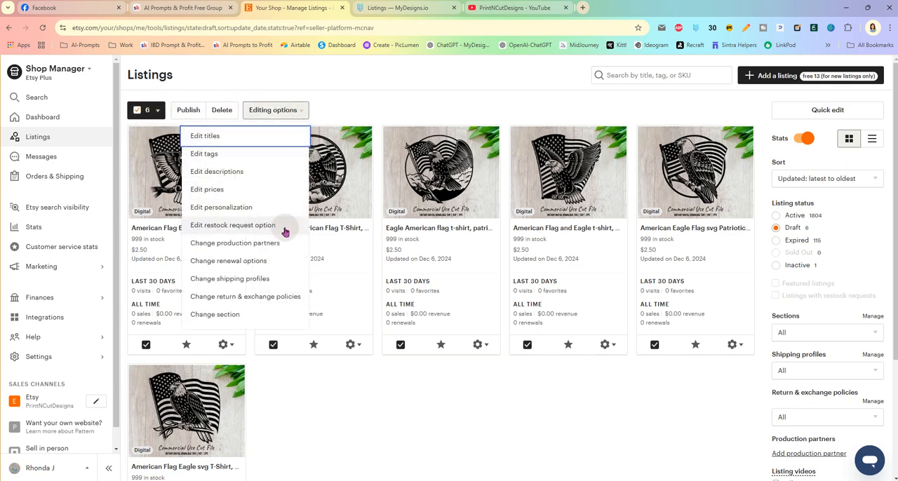
pyautogui.click(265, 315)
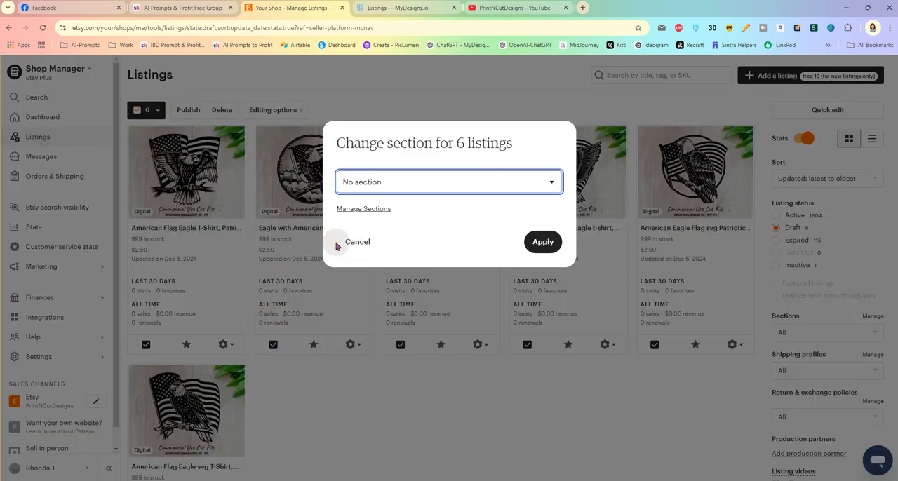
pyautogui.click(419, 184)
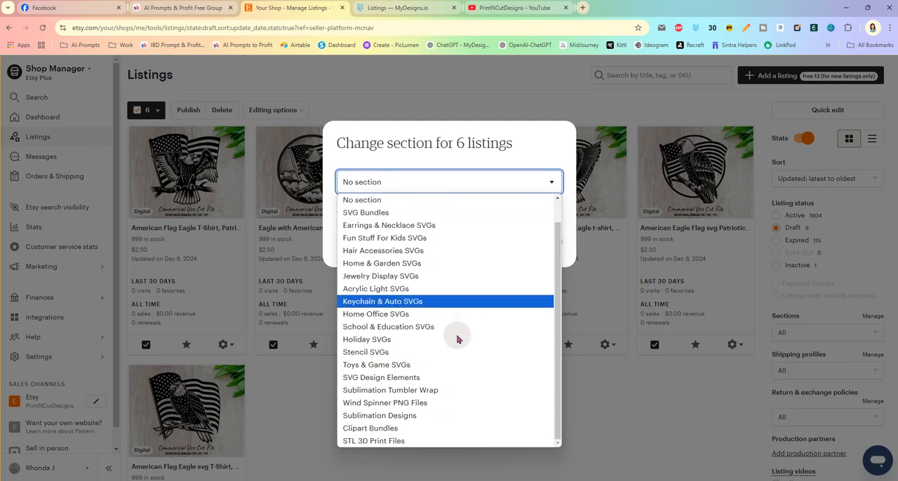
pyautogui.click(448, 376)
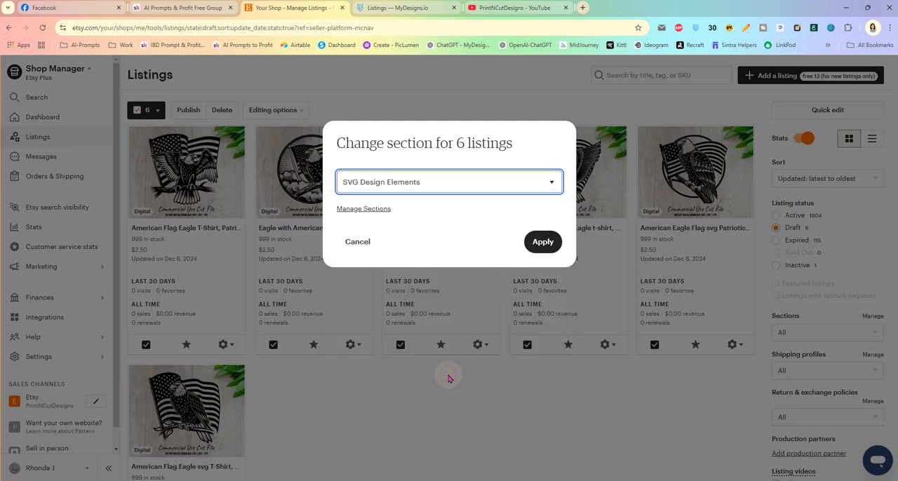
pyautogui.click(540, 242)
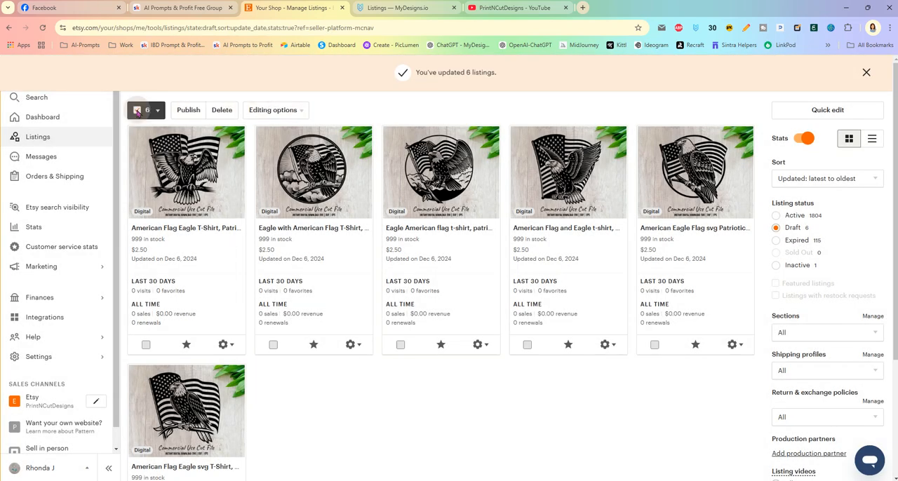
# - Publish the six selected draft listings on Etsy and confirm the publication
pyautogui.click(137, 110)
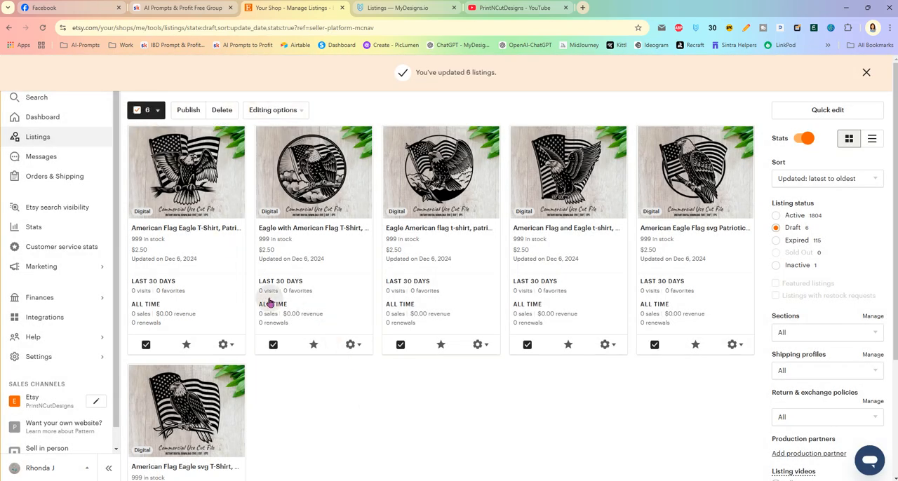
pyautogui.click(186, 110)
pyautogui.click(506, 367)
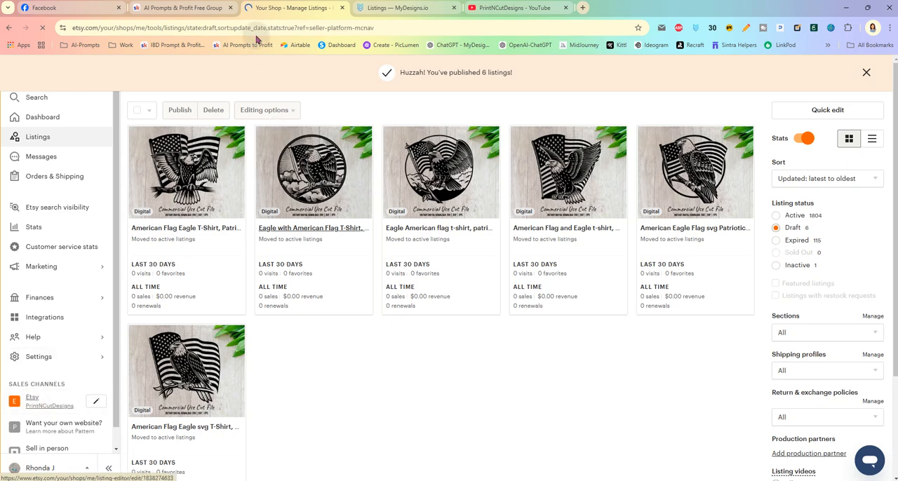
# - Check the eagle listings under All Items in the PrintNCutDesigns storefront, and switch back to MyDesigns and dismiss the notifications
pyautogui.scroll(-4, 440, 182)
pyautogui.scroll(-8, 440, 183)
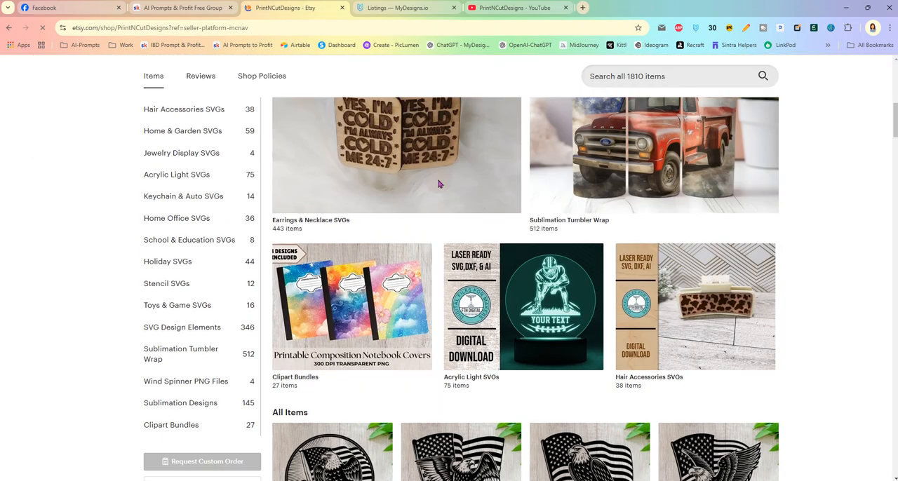
pyautogui.scroll(-1, 611, 236)
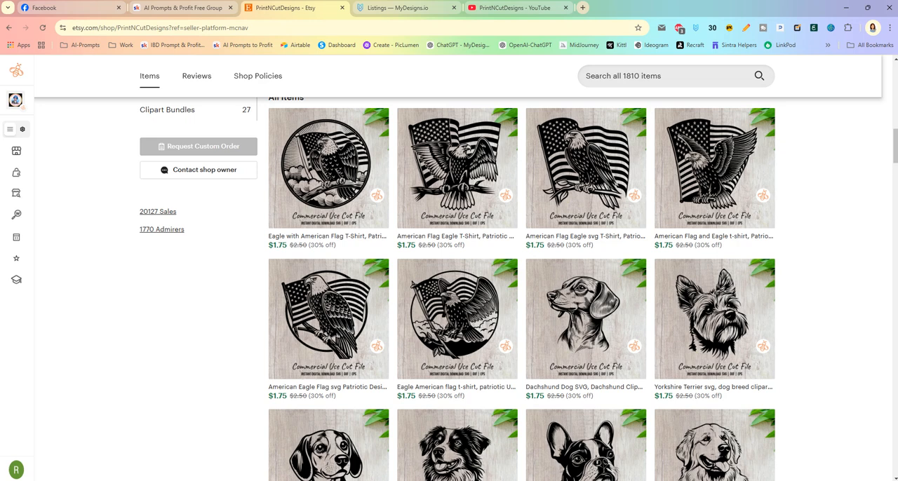
pyautogui.click(419, 8)
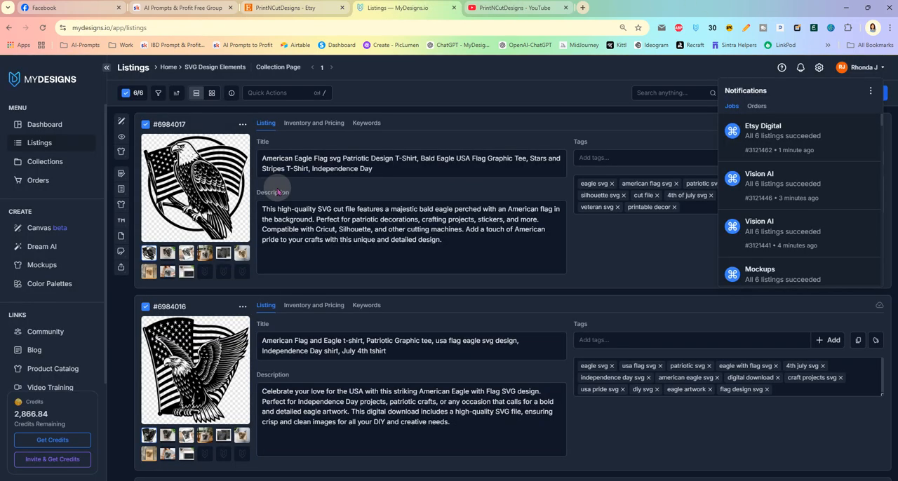
pyautogui.click(570, 134)
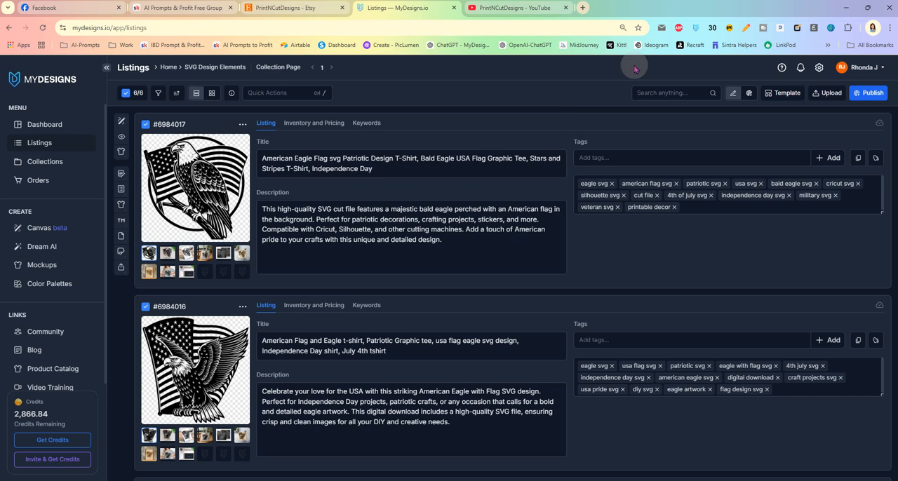